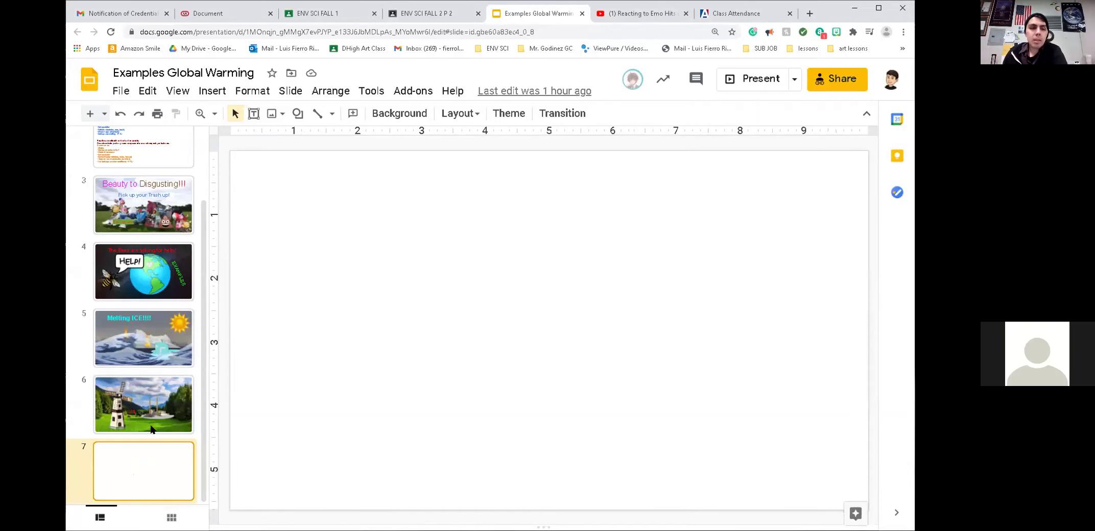
# Step: Look through the existing slides and return to the blank slide 7
pyautogui.scroll(3, 173, 327)
pyautogui.click(164, 169)
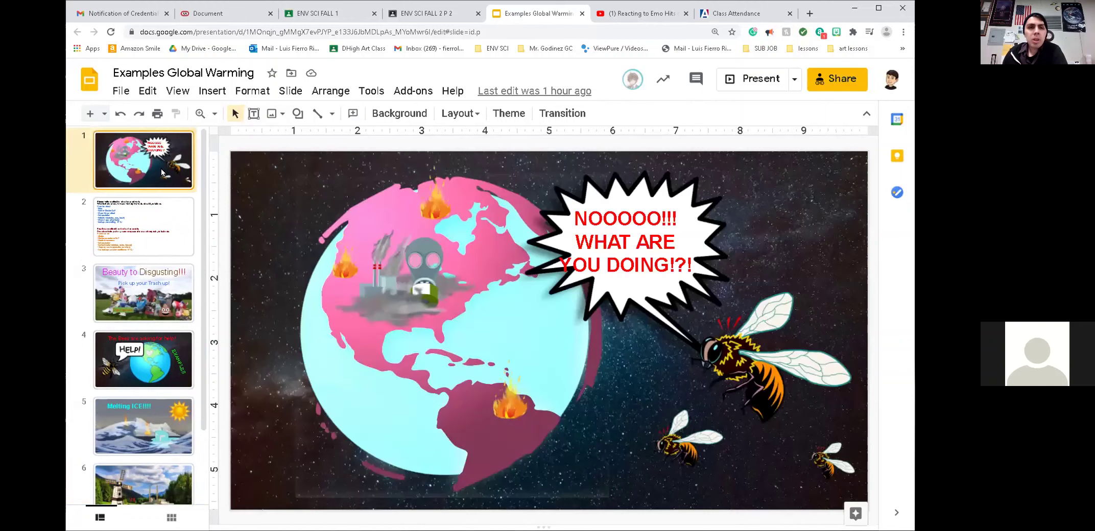
pyautogui.scroll(-1, 144, 272)
pyautogui.click(144, 271)
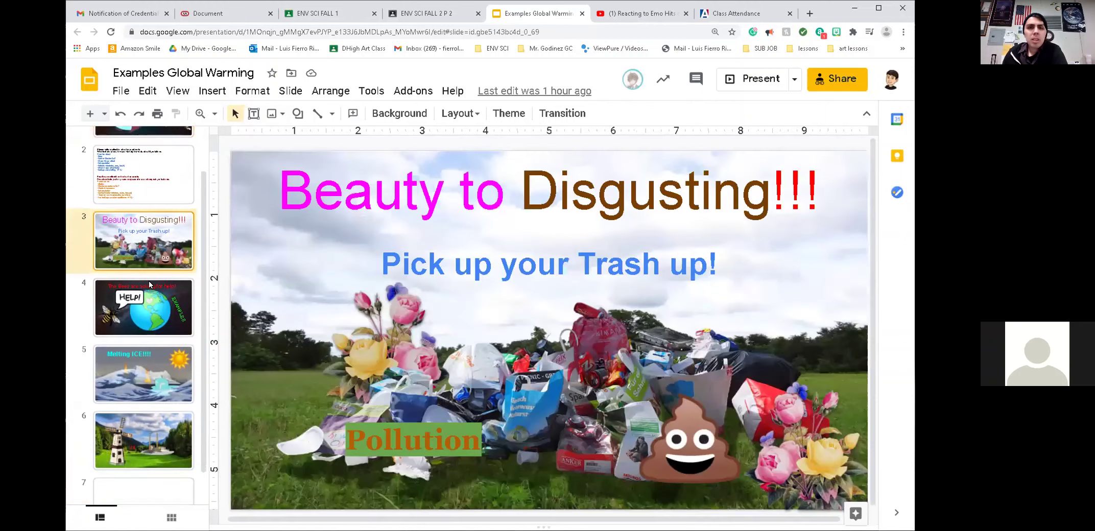
pyautogui.click(140, 326)
pyautogui.click(139, 382)
pyautogui.scroll(-1, 148, 420)
pyautogui.click(156, 406)
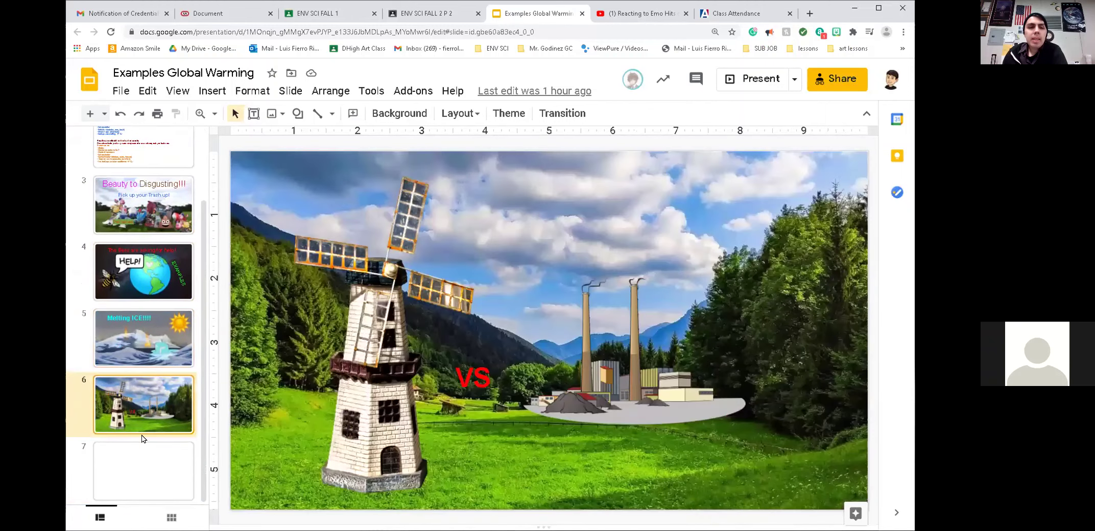
pyautogui.click(140, 449)
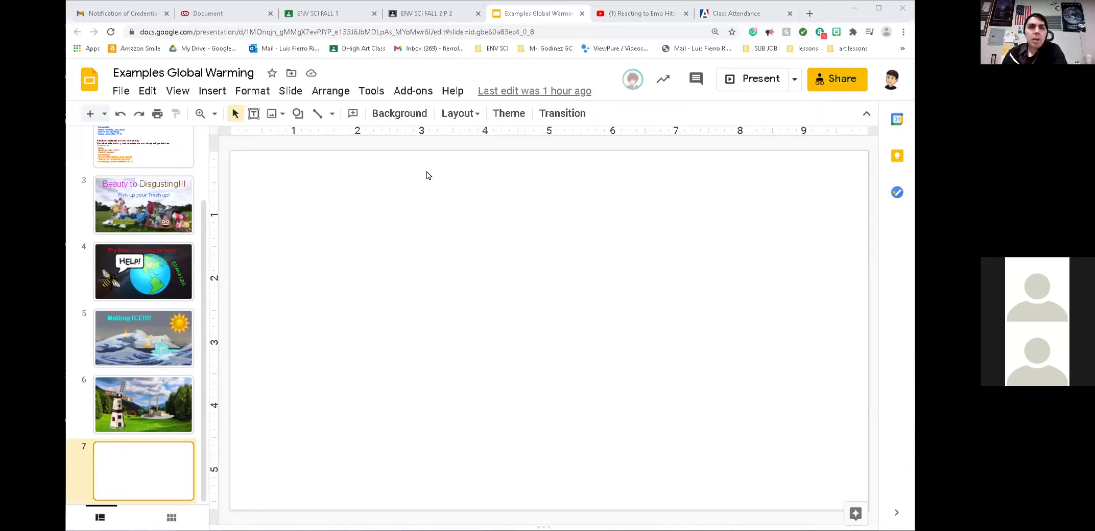
# Step: From the slide's background image options, search the web for 'ocean background' images
pyautogui.click(407, 113)
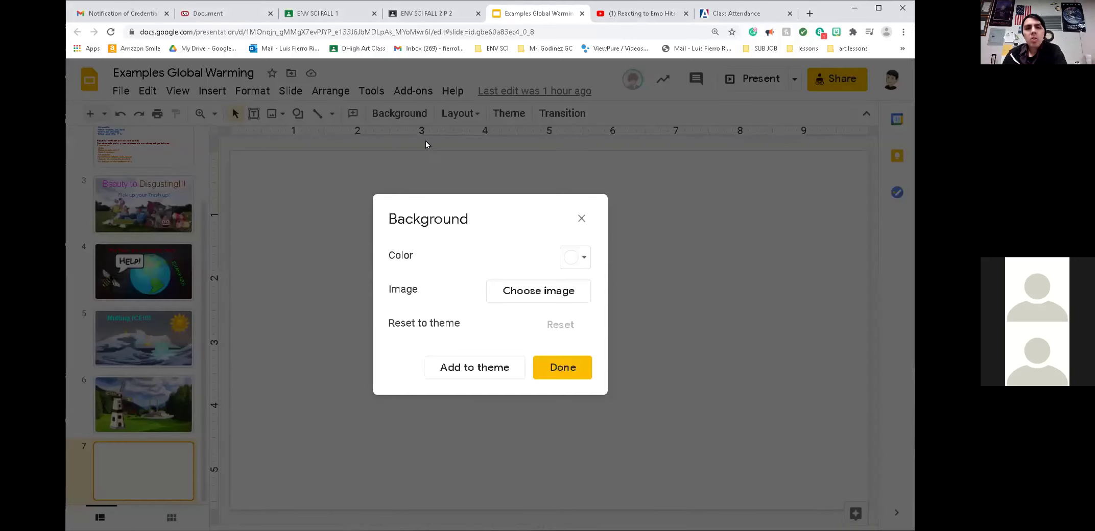
pyautogui.click(538, 290)
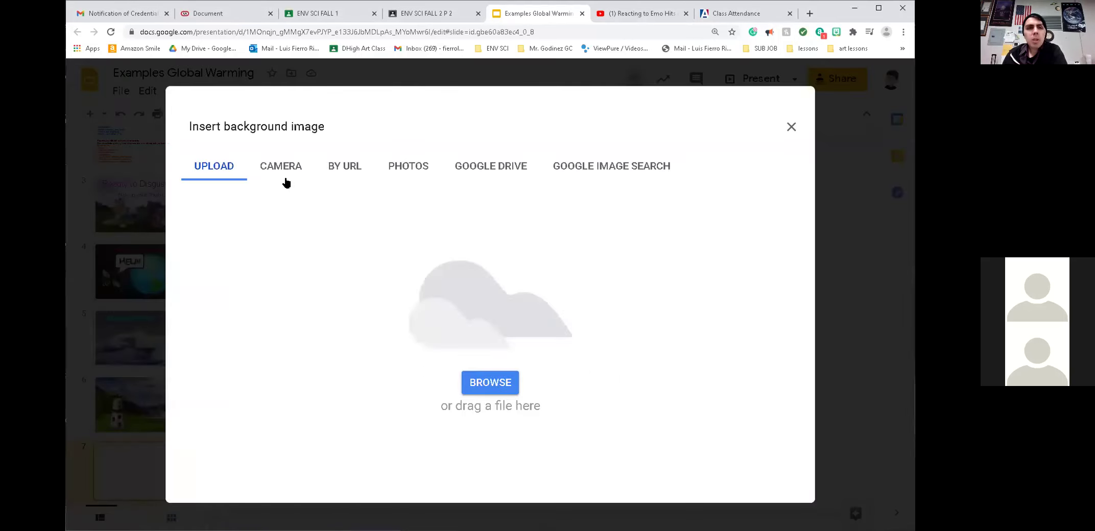
pyautogui.click(626, 167)
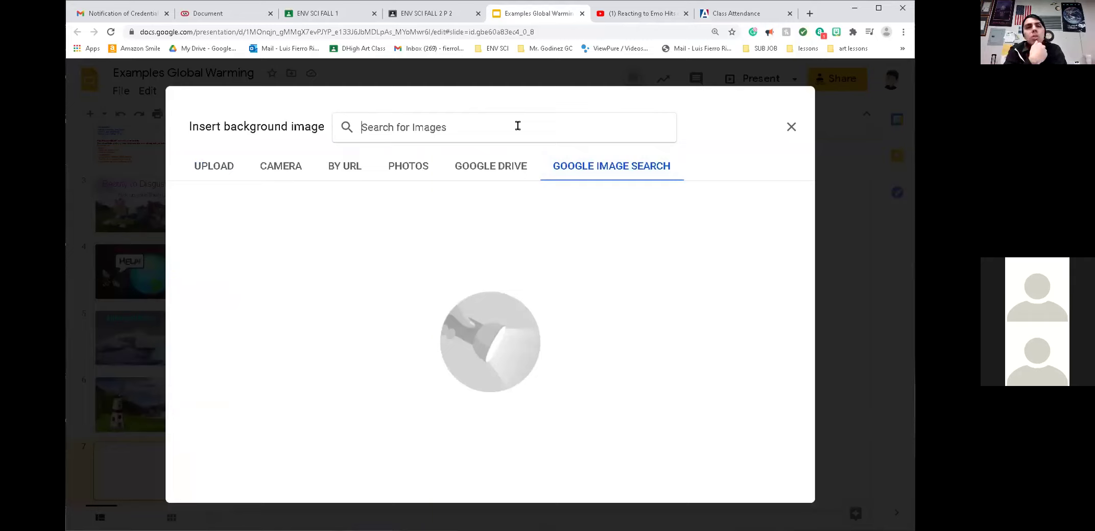
pyautogui.click(518, 126)
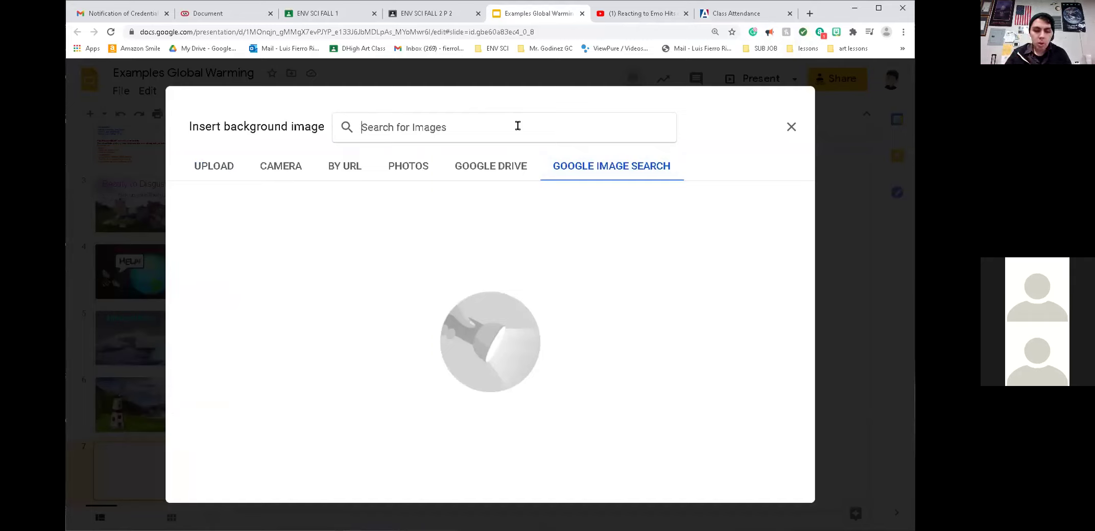
pyautogui.write('ocean')
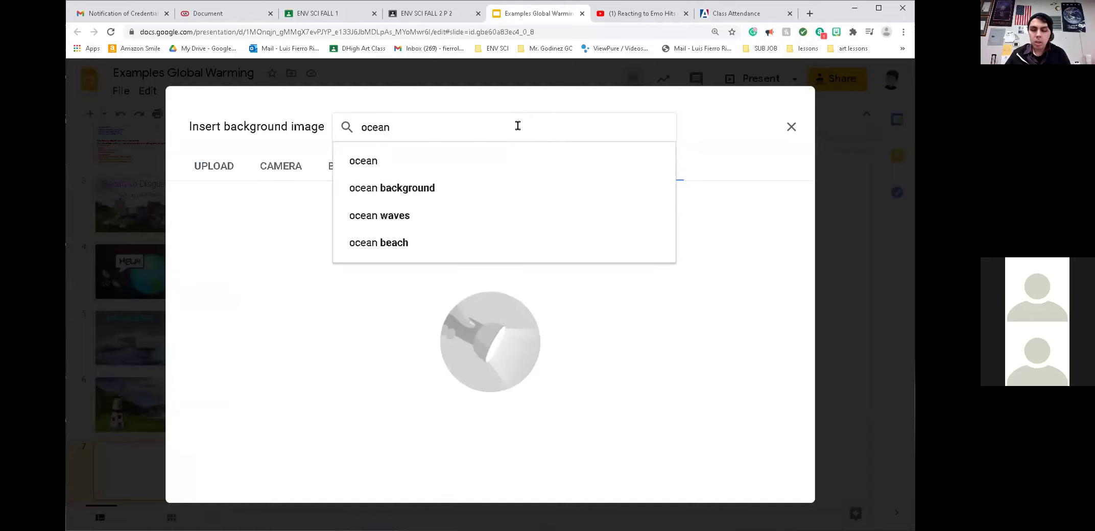
pyautogui.press('Down')
pyautogui.press('Down')
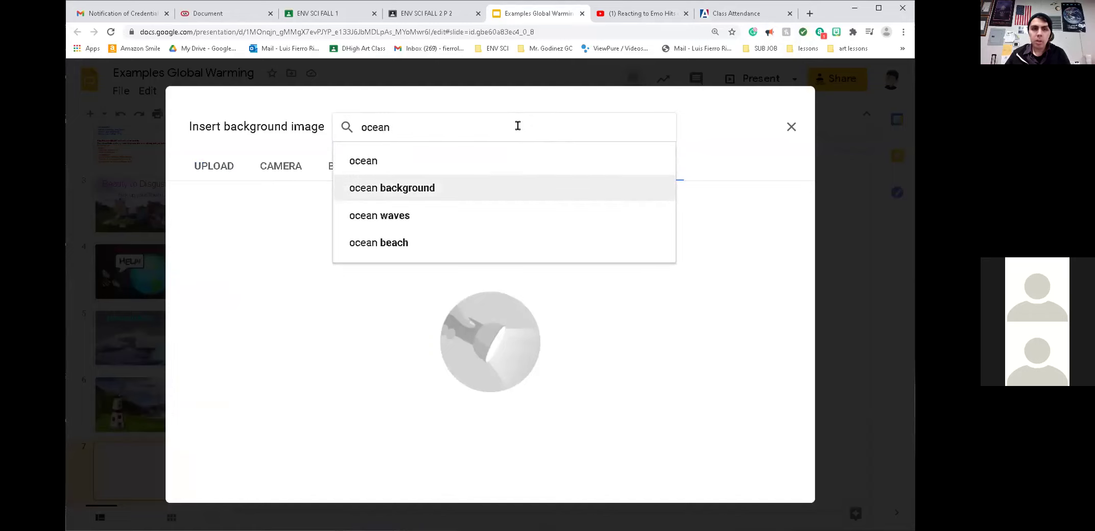
pyautogui.press('Return')
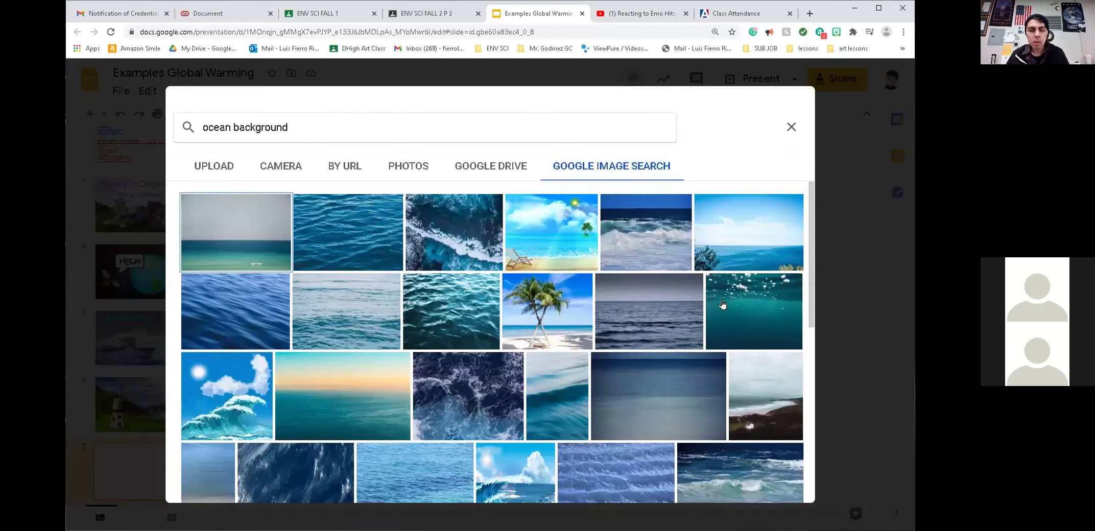
# Step: Refine the query to 'under ocean background', then replace 'under' with 'coral reef'
pyautogui.click(206, 125)
pyautogui.write('under')
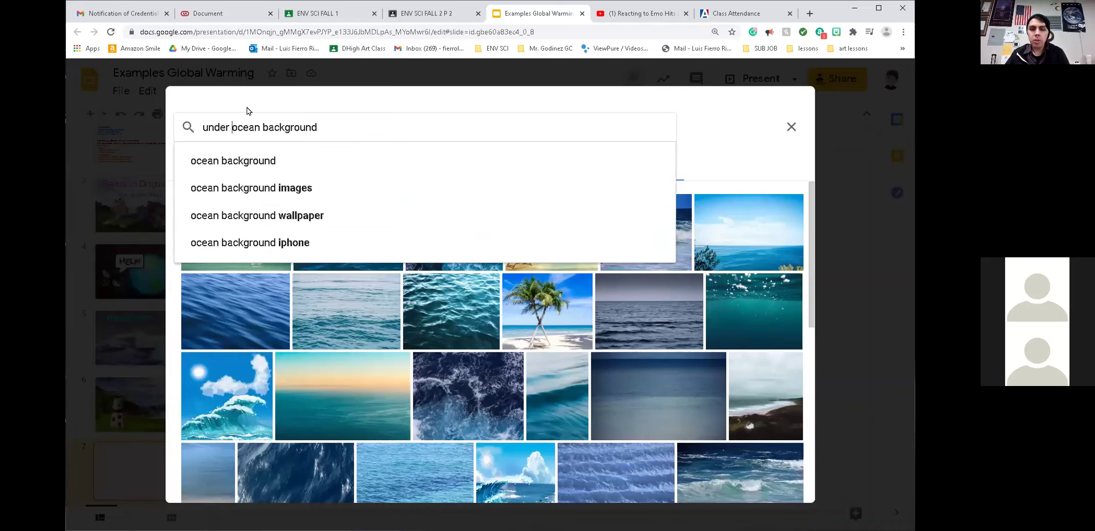
pyautogui.press('Return')
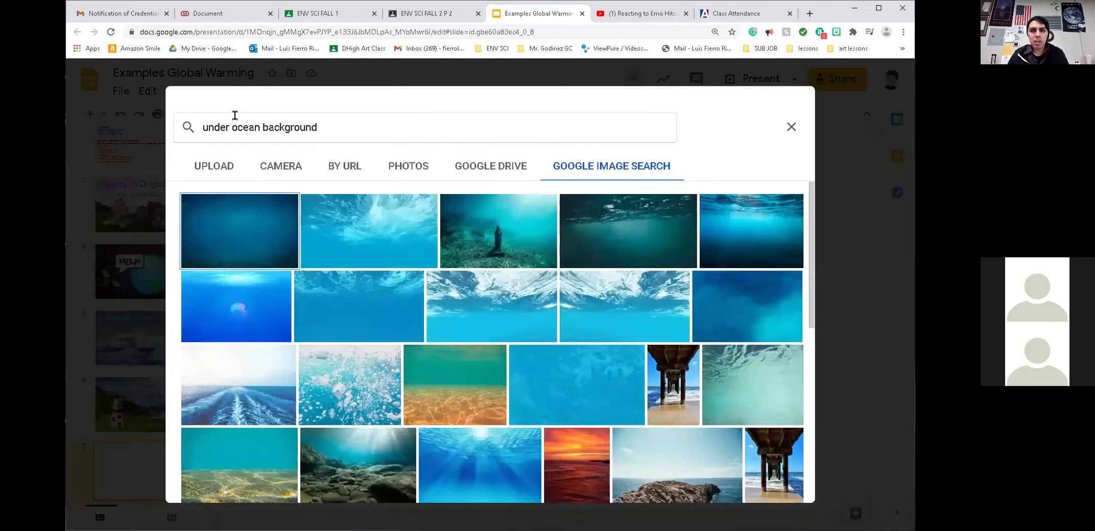
pyautogui.scroll(-3, 502, 351)
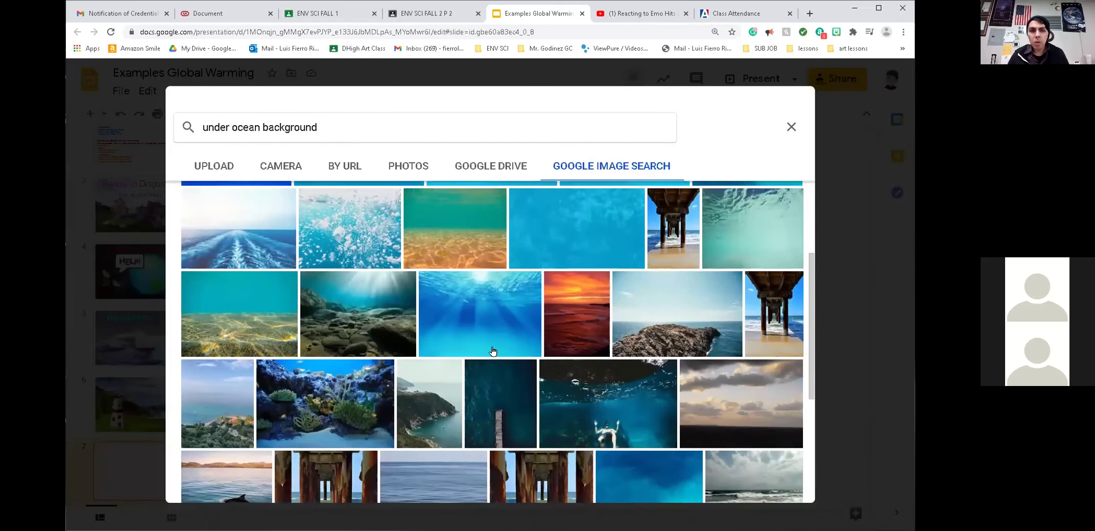
pyautogui.scroll(-3, 479, 348)
pyautogui.scroll(6, 355, 291)
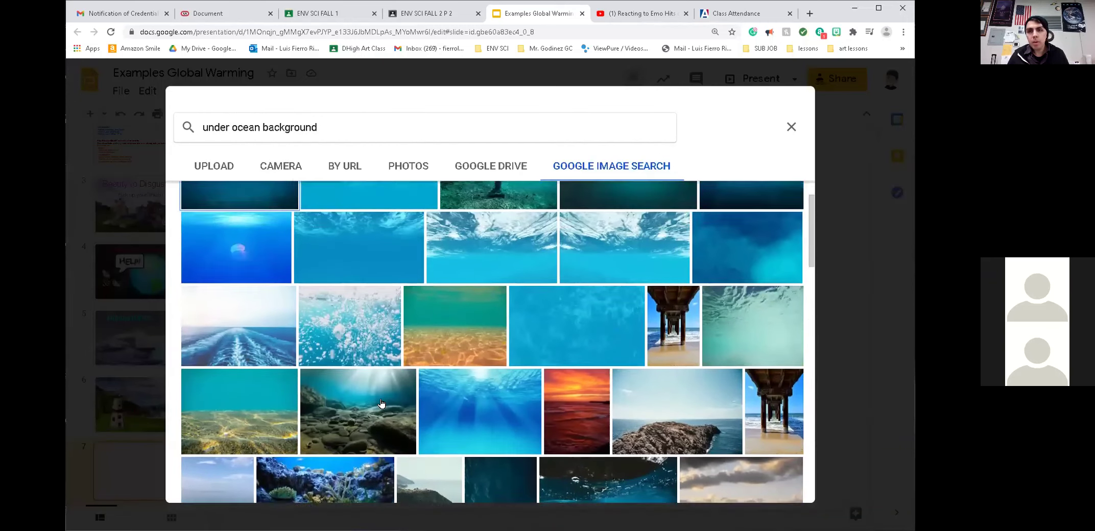
pyautogui.doubleClick(224, 127)
pyautogui.write('cora')
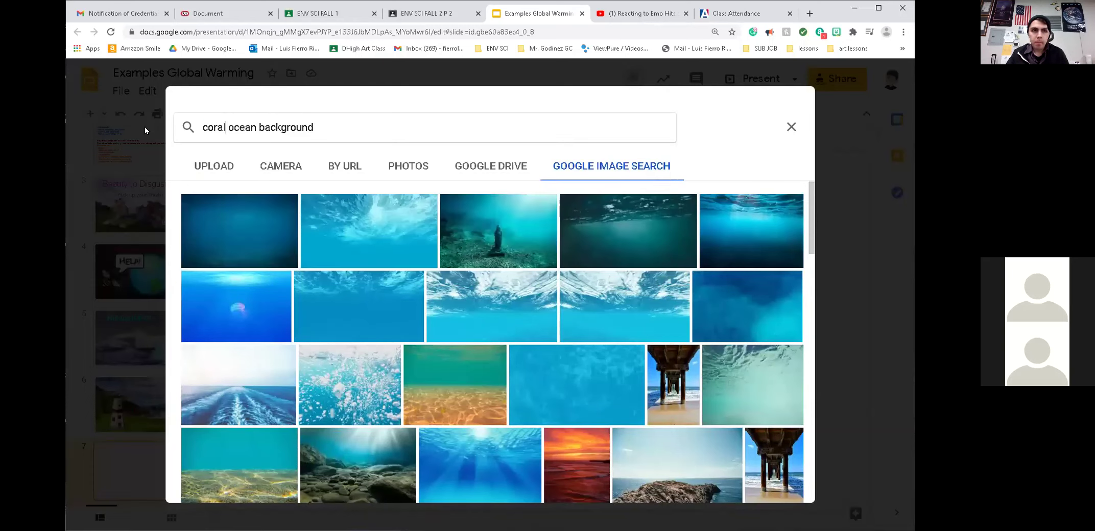
pyautogui.write('l')
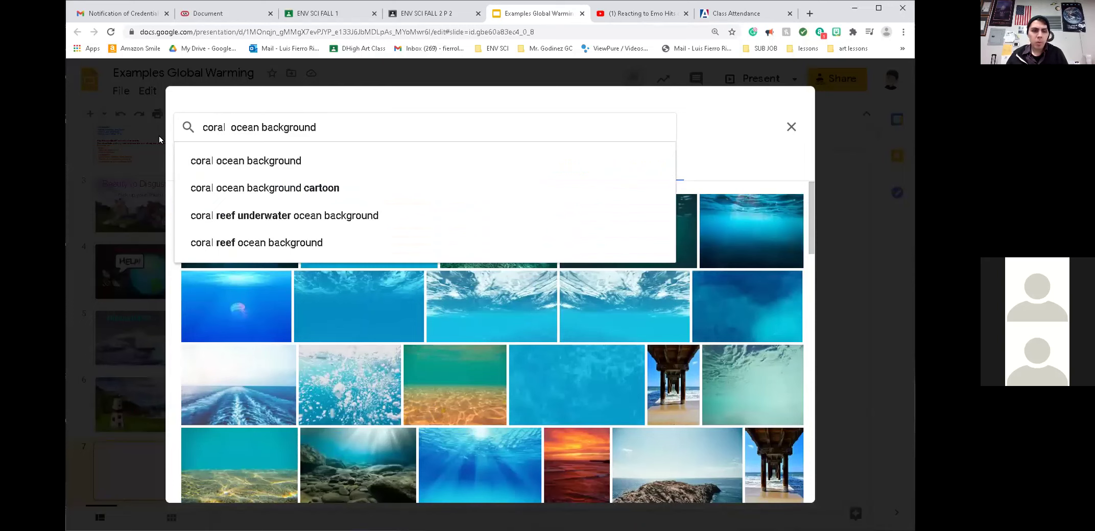
pyautogui.write(' reef')
# Step: Run the 'coral reef ocean background' search and browse the underwater photo results
pyautogui.press('Return')
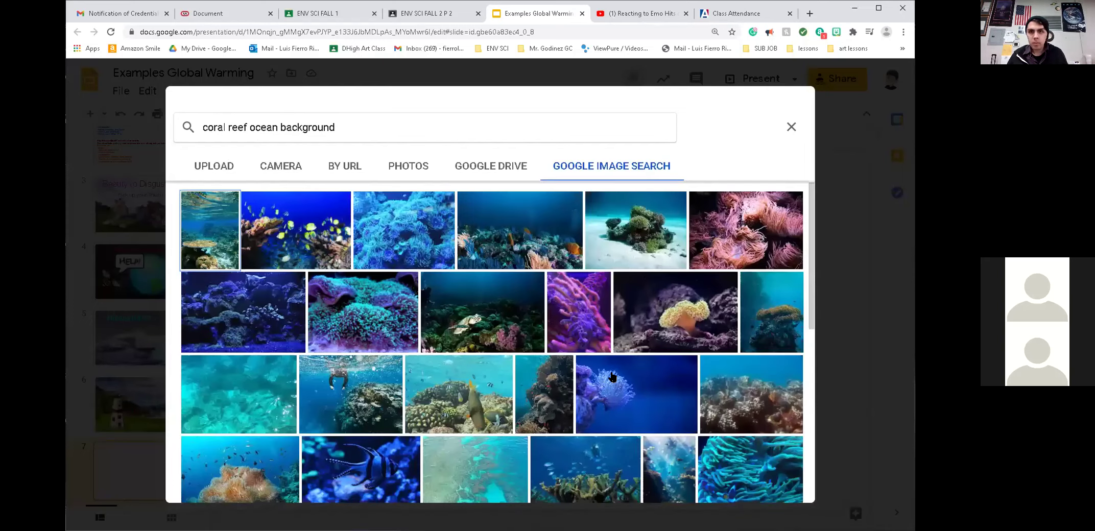
pyautogui.scroll(-3, 619, 371)
pyautogui.scroll(-2, 603, 371)
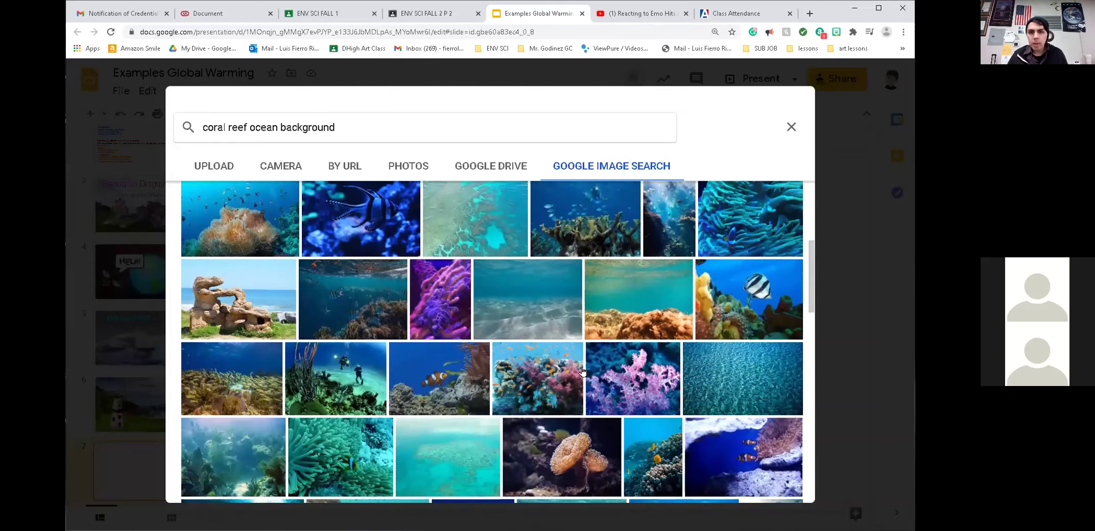
pyautogui.scroll(-2, 582, 368)
pyautogui.scroll(-2, 587, 363)
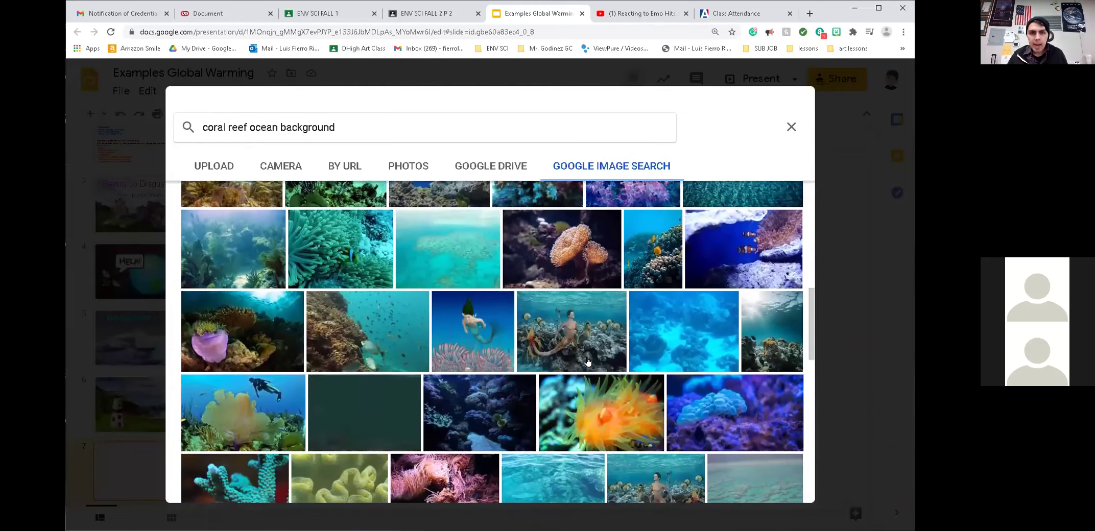
pyautogui.scroll(-2, 598, 352)
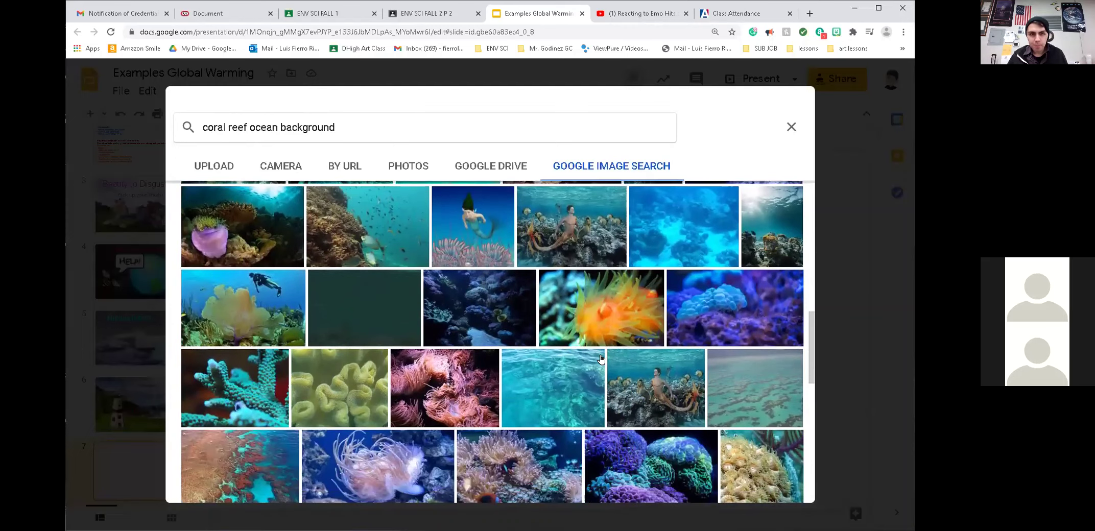
pyautogui.scroll(-5, 612, 354)
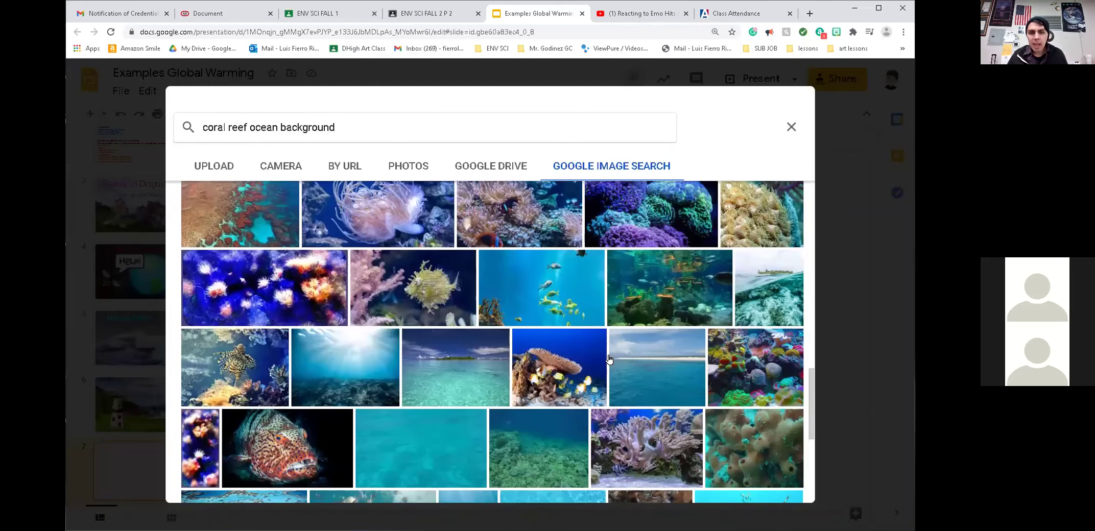
pyautogui.scroll(-1, 590, 381)
pyautogui.scroll(-2, 567, 380)
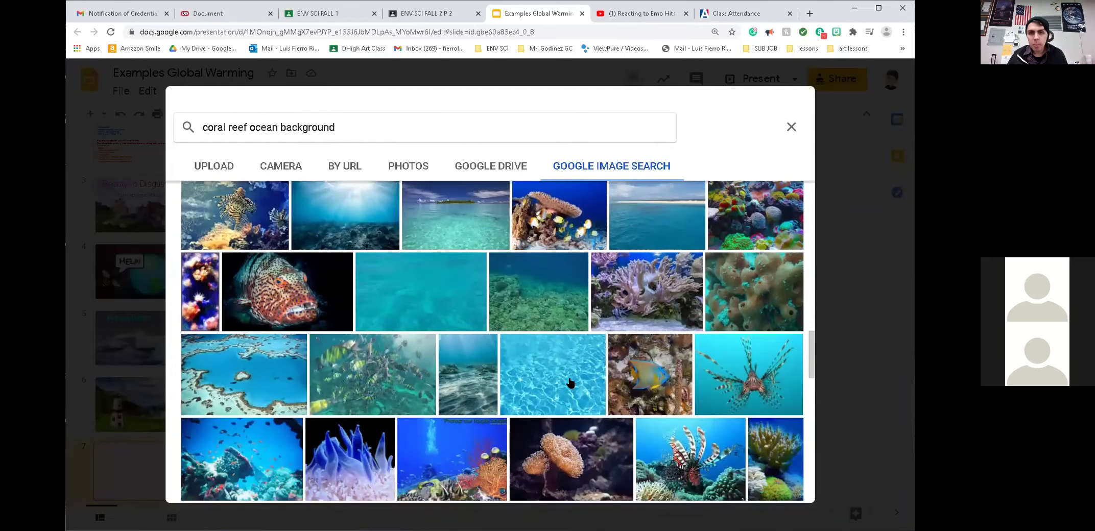
pyautogui.scroll(-1, 498, 398)
pyautogui.scroll(-3, 498, 398)
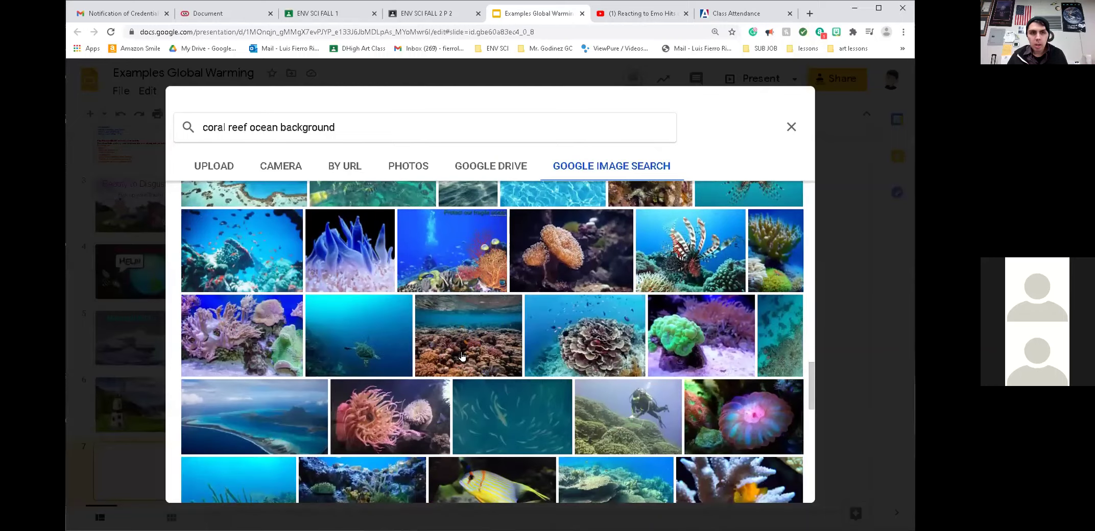
pyautogui.scroll(-4, 531, 371)
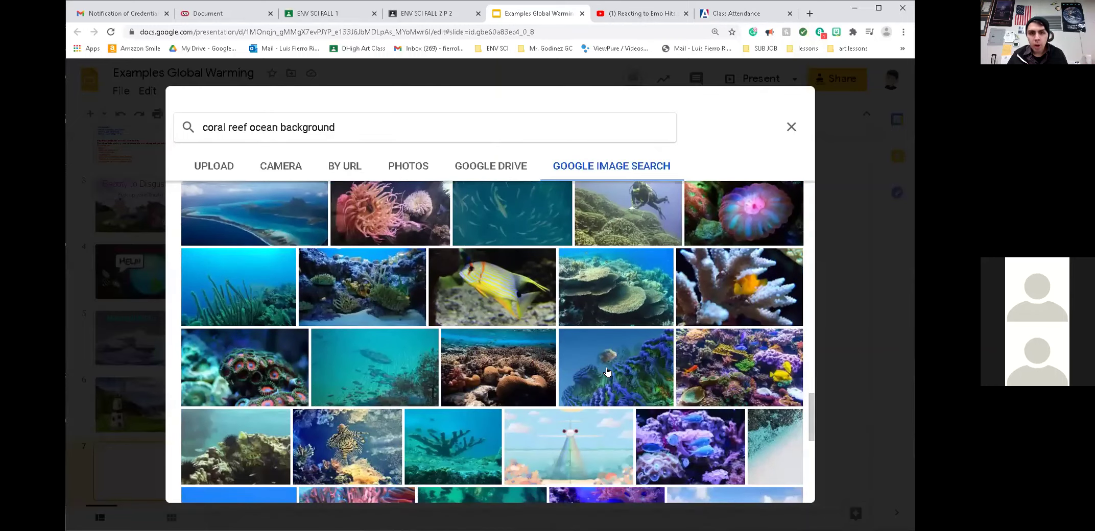
pyautogui.scroll(-5, 611, 378)
pyautogui.scroll(-2, 616, 377)
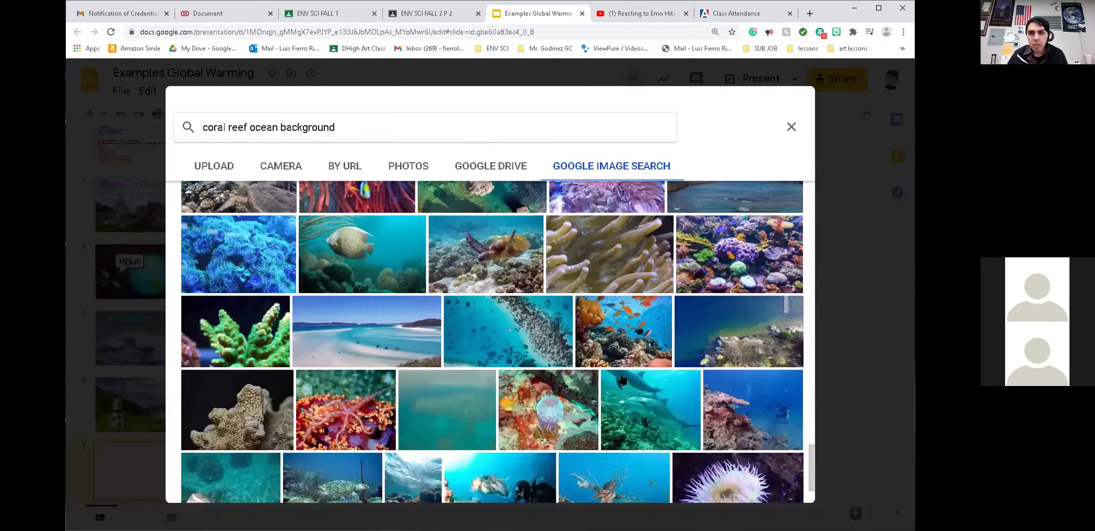
pyautogui.scroll(3, 656, 366)
pyautogui.scroll(5, 659, 363)
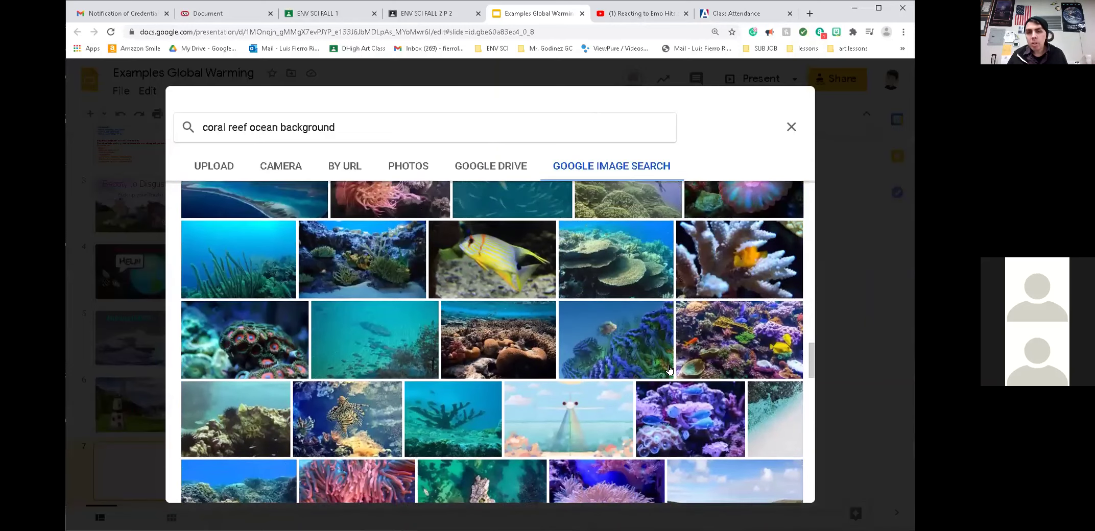
pyautogui.scroll(10, 680, 357)
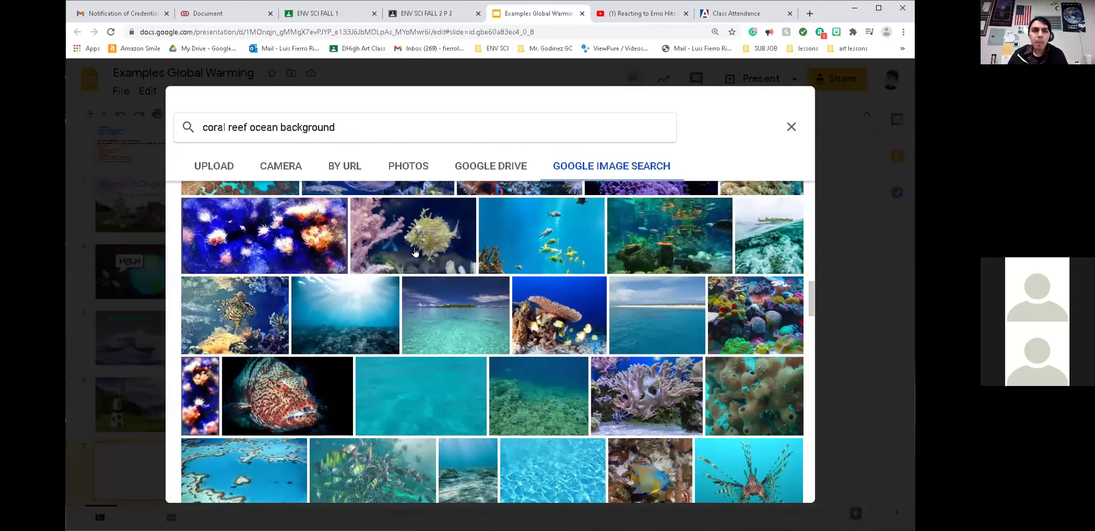
pyautogui.scroll(1, 353, 363)
# Step: Try inserting a coral reef photo, dismiss the resulting error and reopen the image picker
pyautogui.click(349, 363)
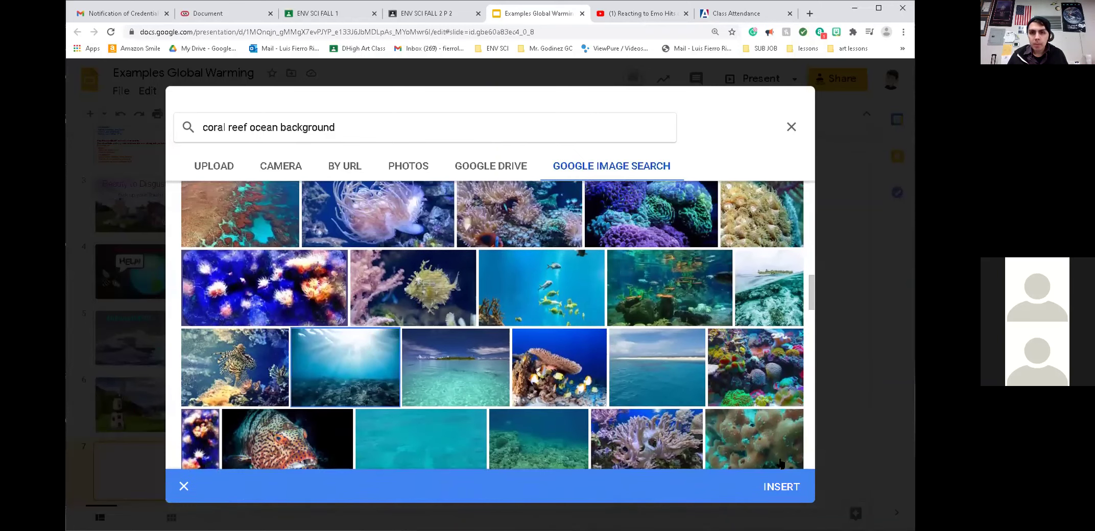
pyautogui.click(789, 488)
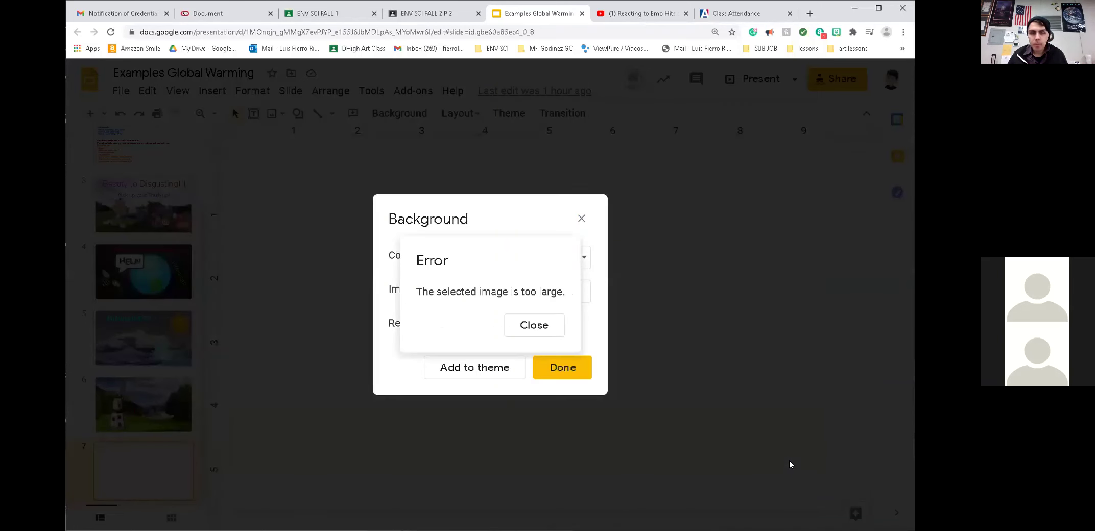
pyautogui.click(532, 326)
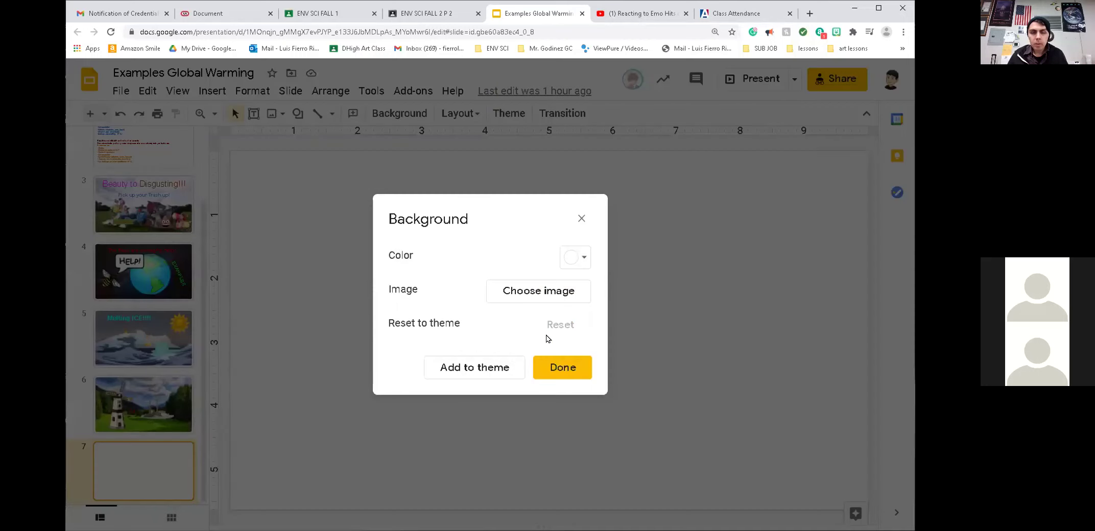
pyautogui.click(561, 298)
# Step: Set the coral-on-white-sand photo as slide 7's background and confirm
pyautogui.scroll(2, 507, 369)
pyautogui.scroll(5, 423, 369)
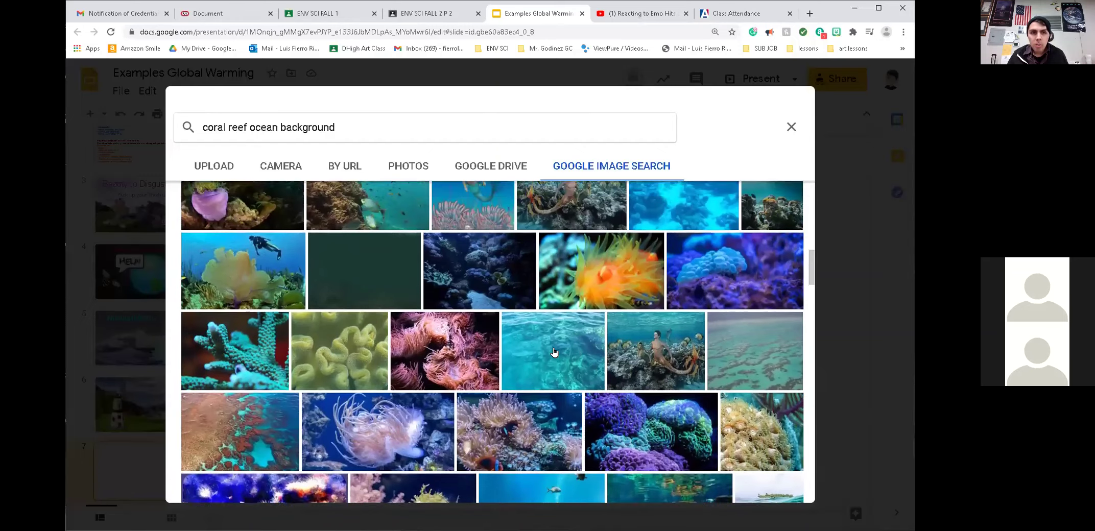
pyautogui.scroll(2, 404, 388)
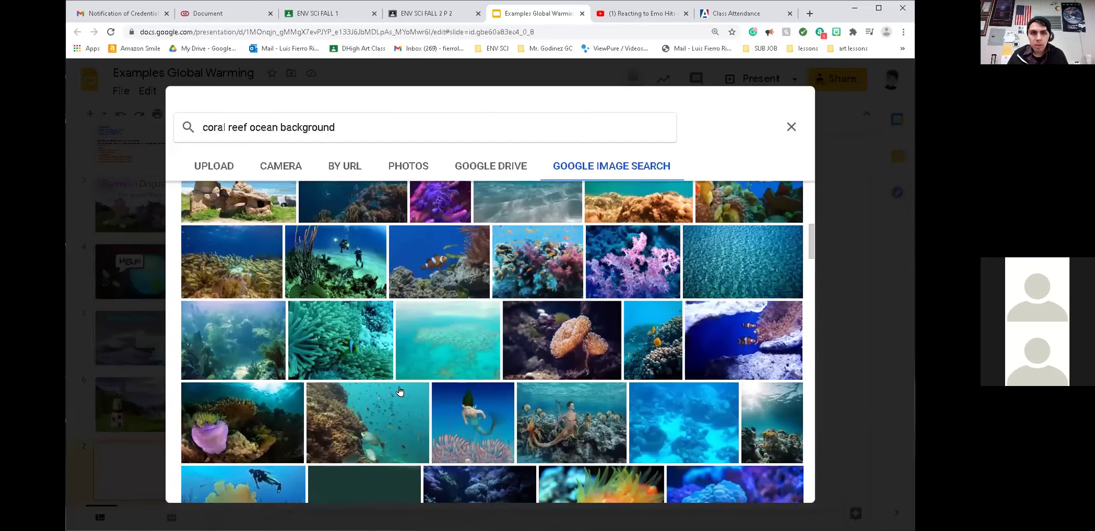
pyautogui.scroll(8, 502, 360)
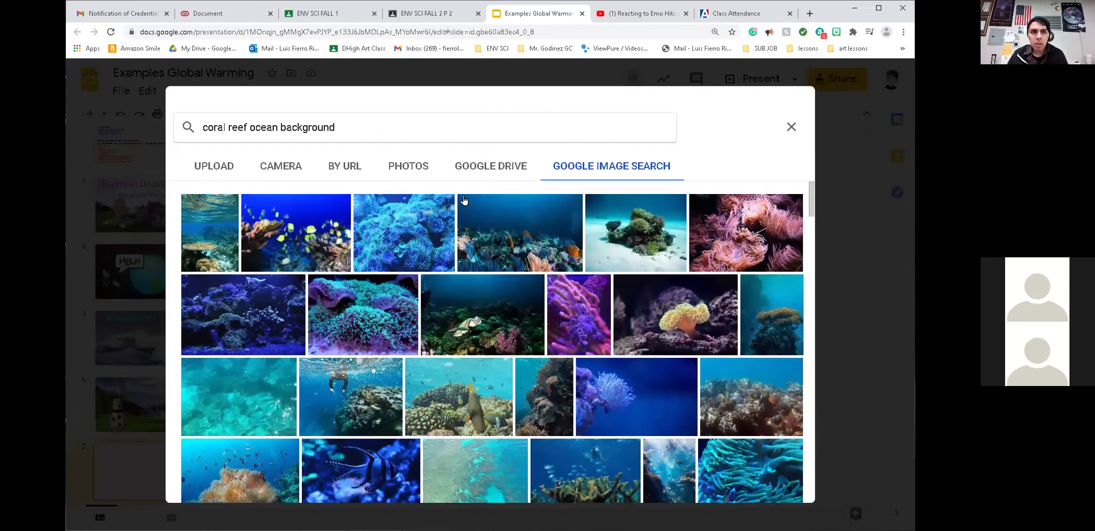
pyautogui.click(636, 233)
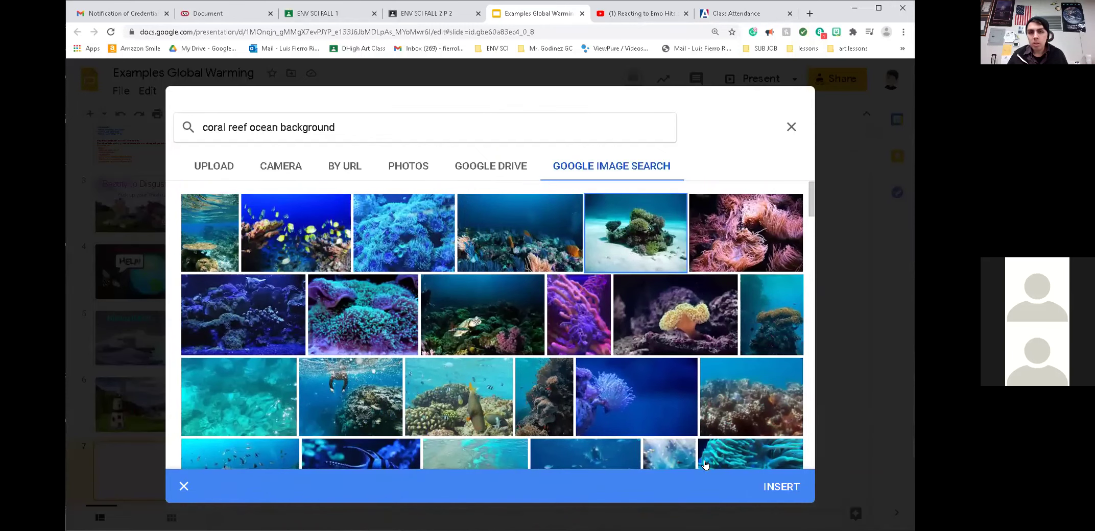
pyautogui.click(779, 488)
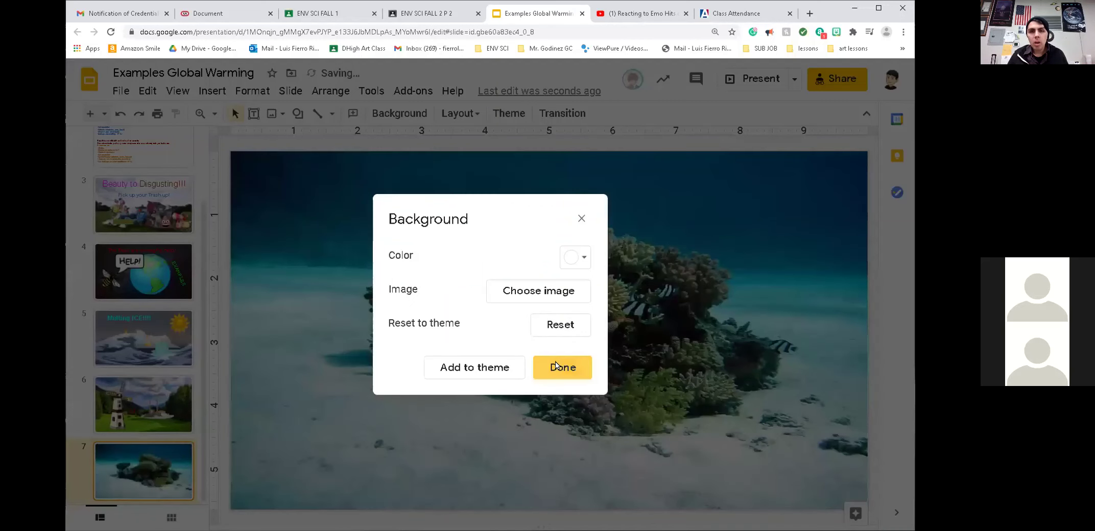
pyautogui.click(562, 368)
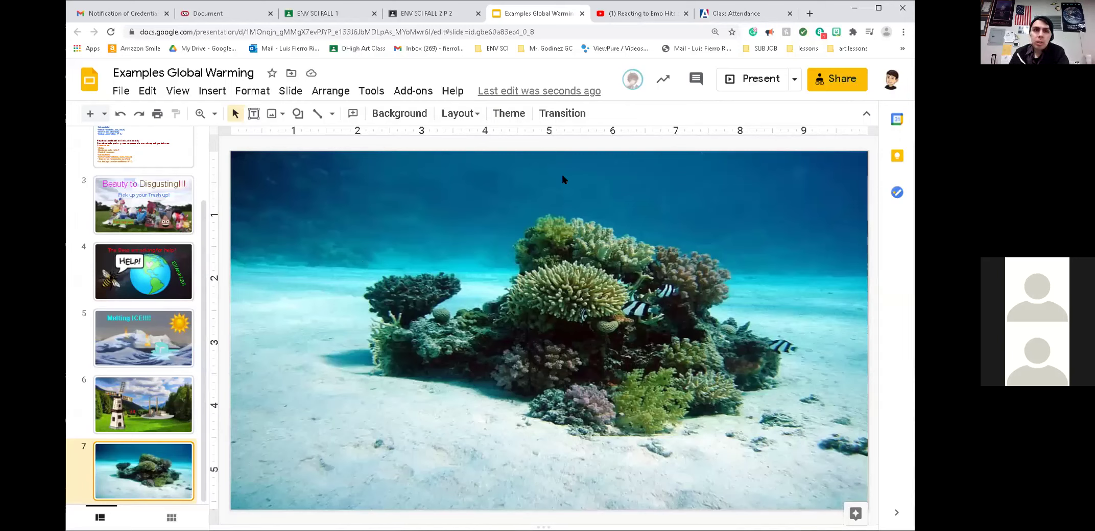
# Step: Search the web for 'plastic' images to insert on the slide
pyautogui.click(219, 93)
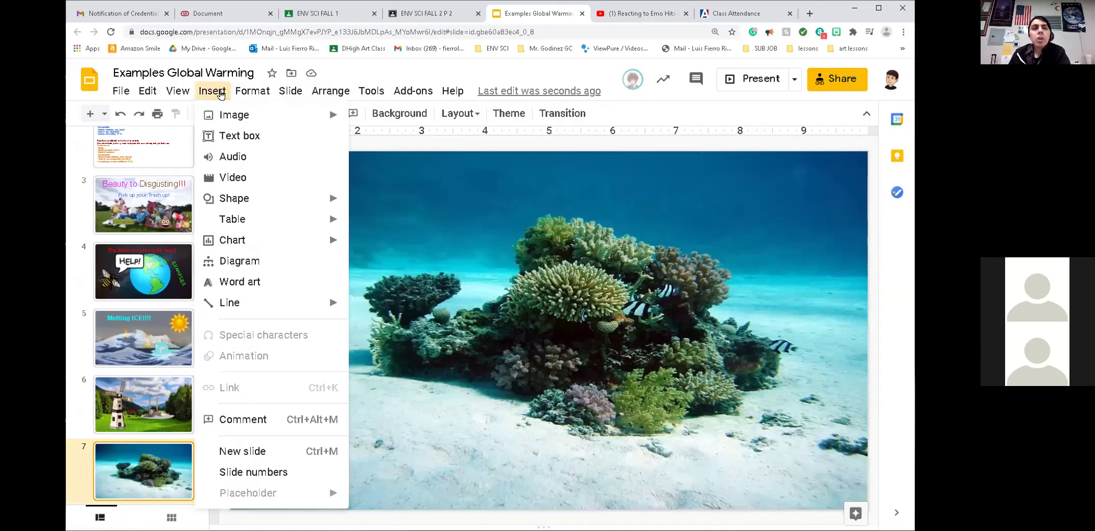
pyautogui.moveTo(225, 122)
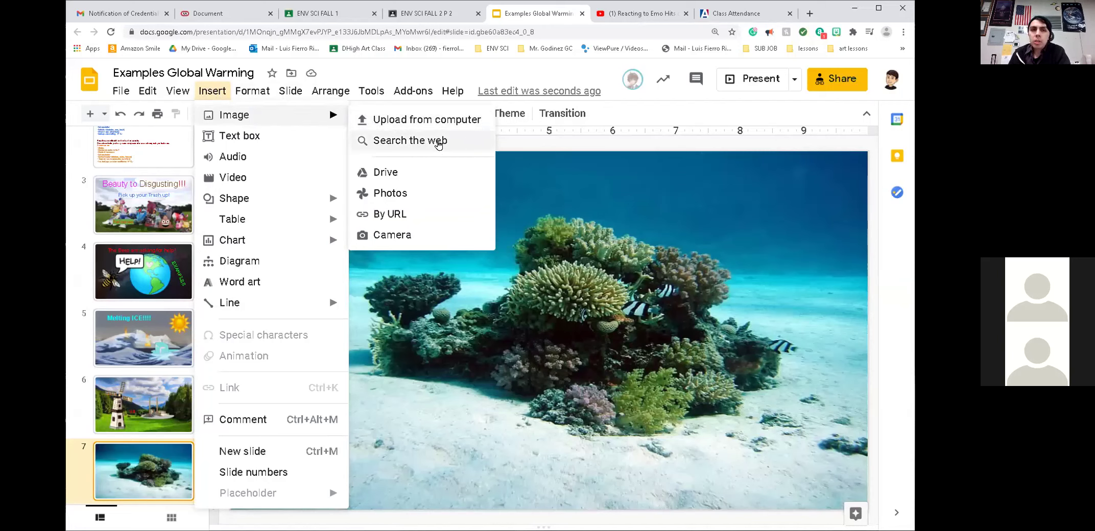
pyautogui.click(438, 142)
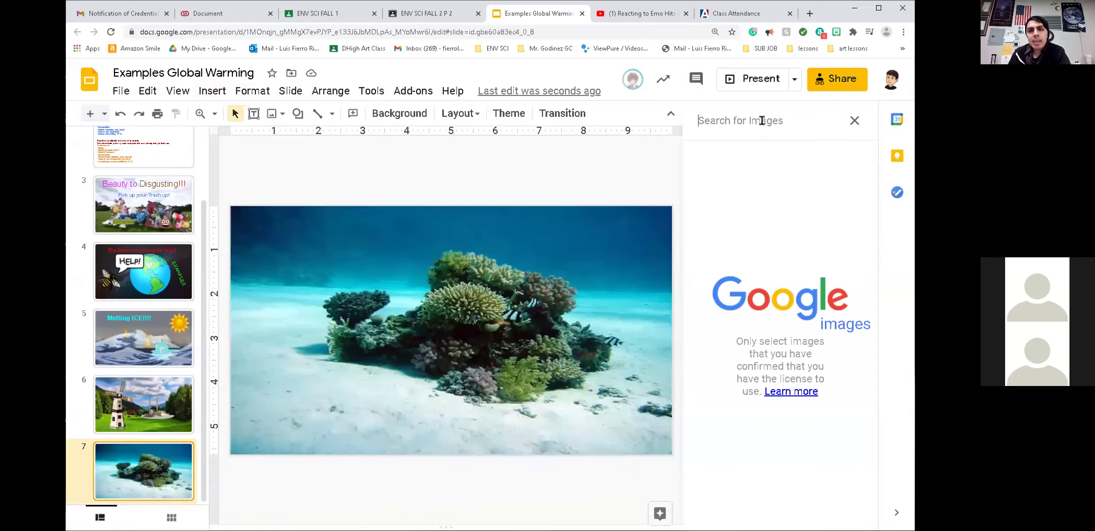
pyautogui.write('plastic')
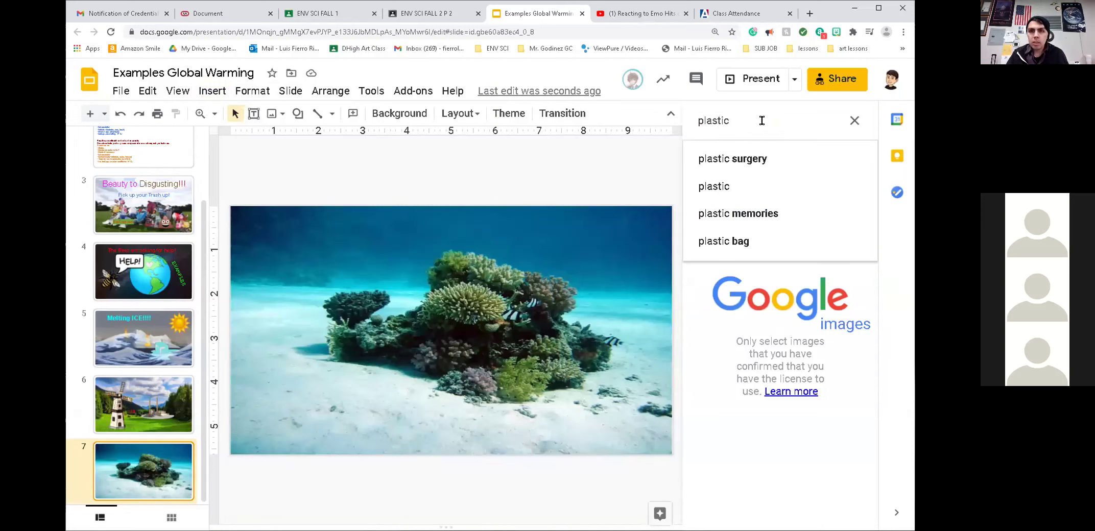
pyautogui.press('Return')
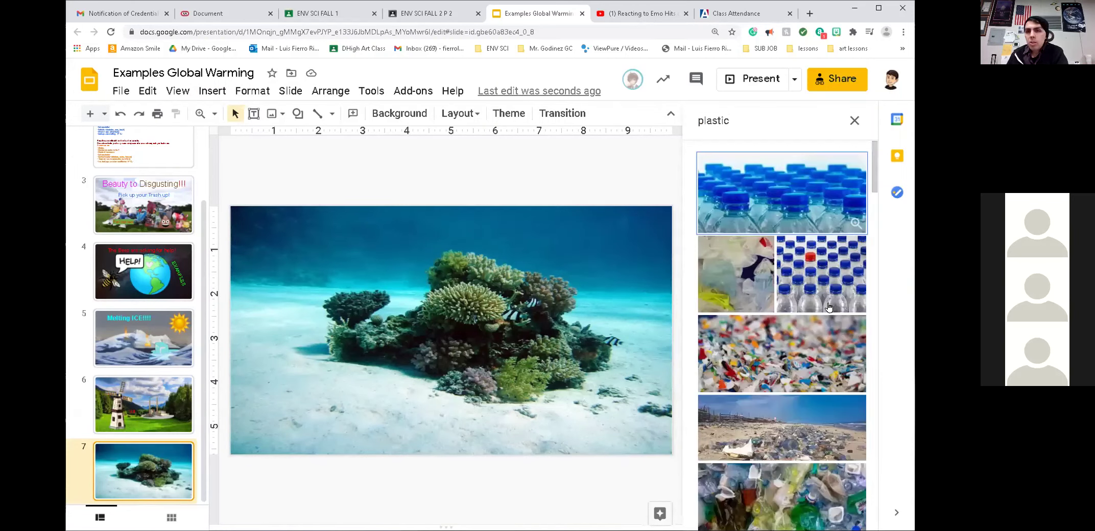
pyautogui.scroll(-2, 807, 433)
pyautogui.scroll(-5, 806, 434)
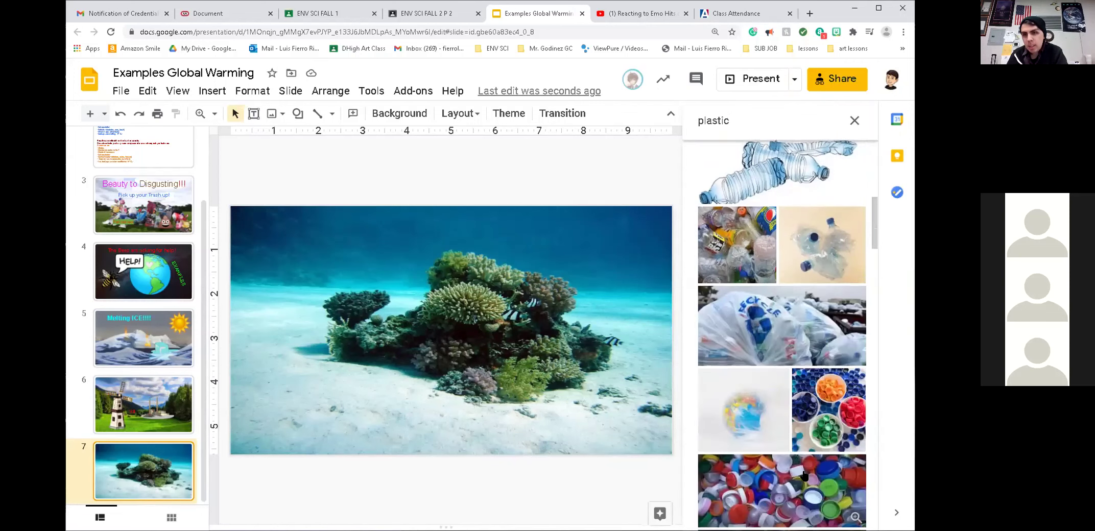
pyautogui.scroll(4, 804, 474)
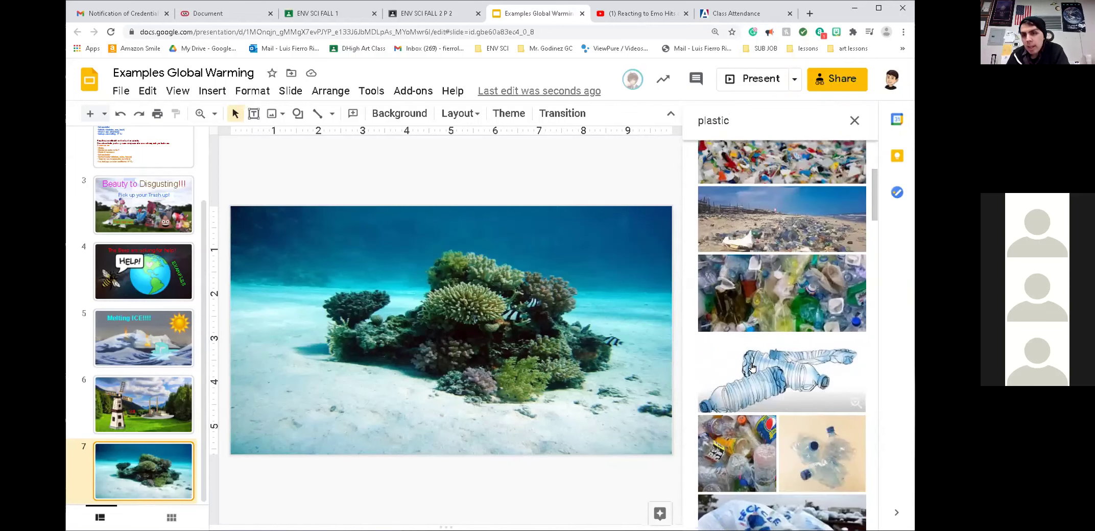
pyautogui.scroll(4, 828, 367)
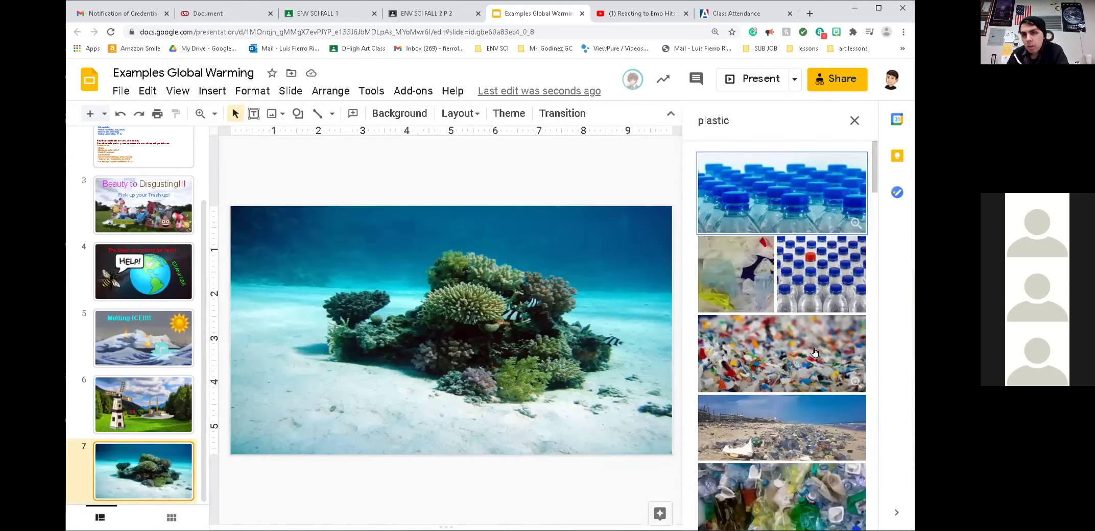
# Step: Refine the search to 'plastic png' and select the sketched plastic bottles image
pyautogui.click(747, 119)
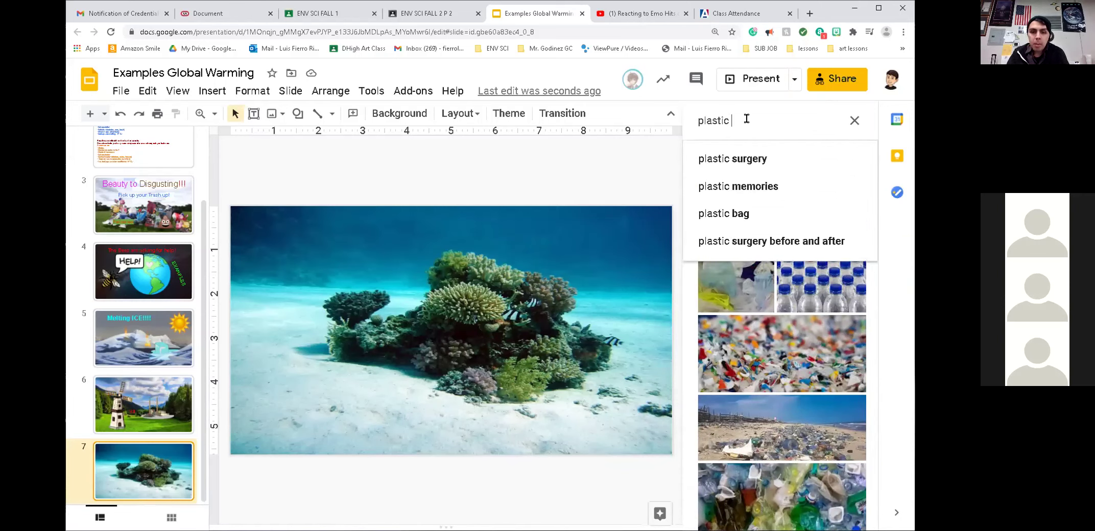
pyautogui.write('png')
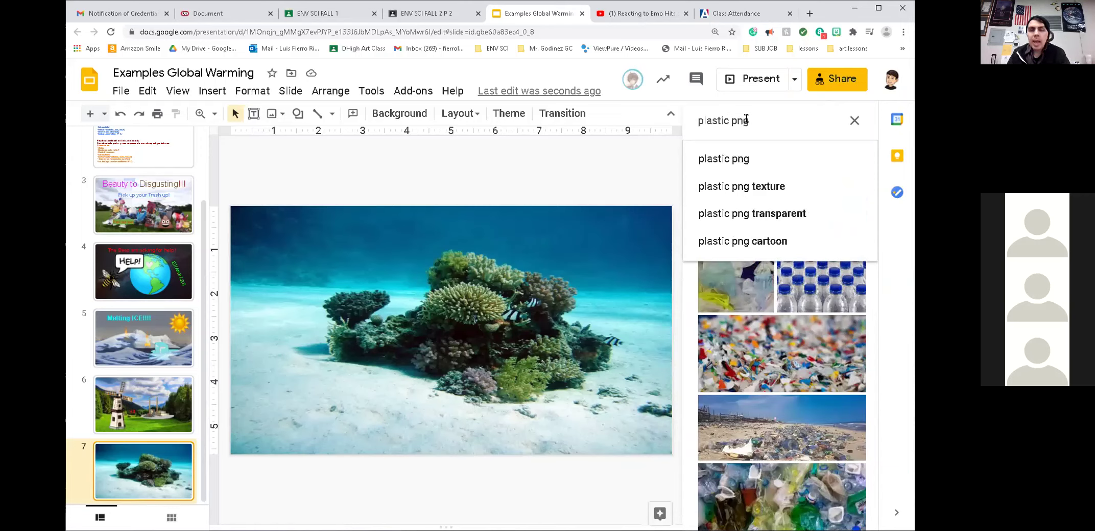
pyautogui.press('Return')
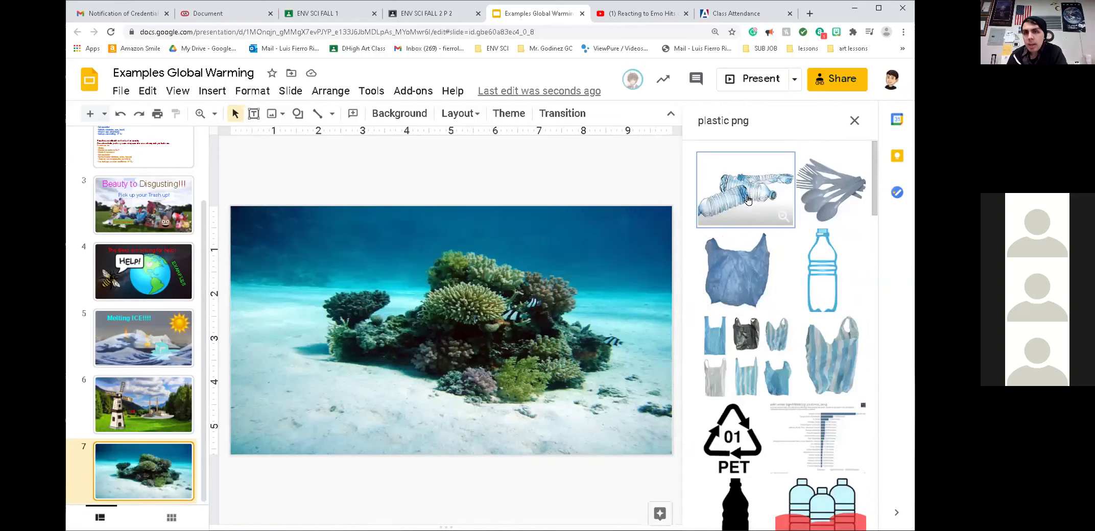
pyautogui.scroll(-8, 748, 215)
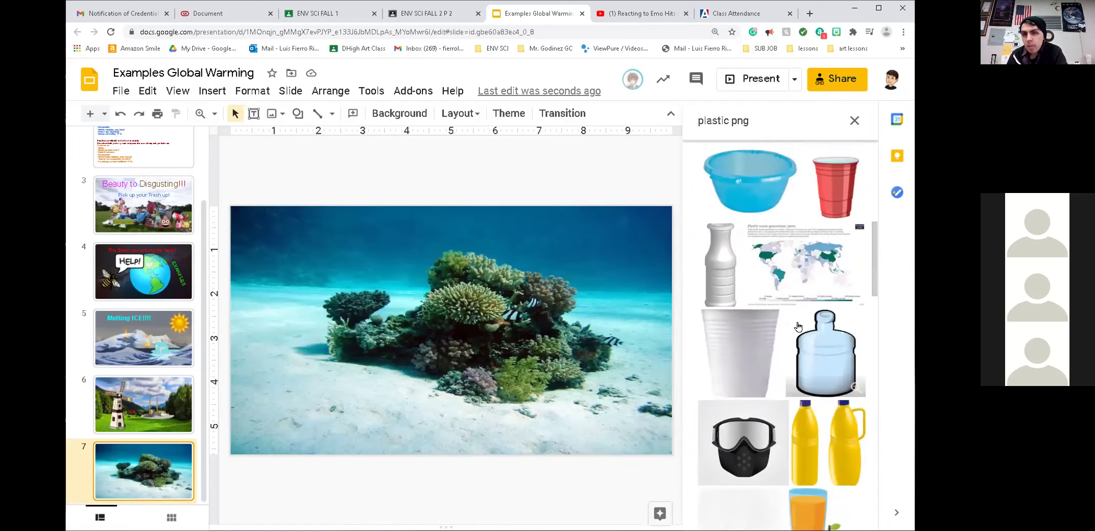
pyautogui.scroll(8, 818, 301)
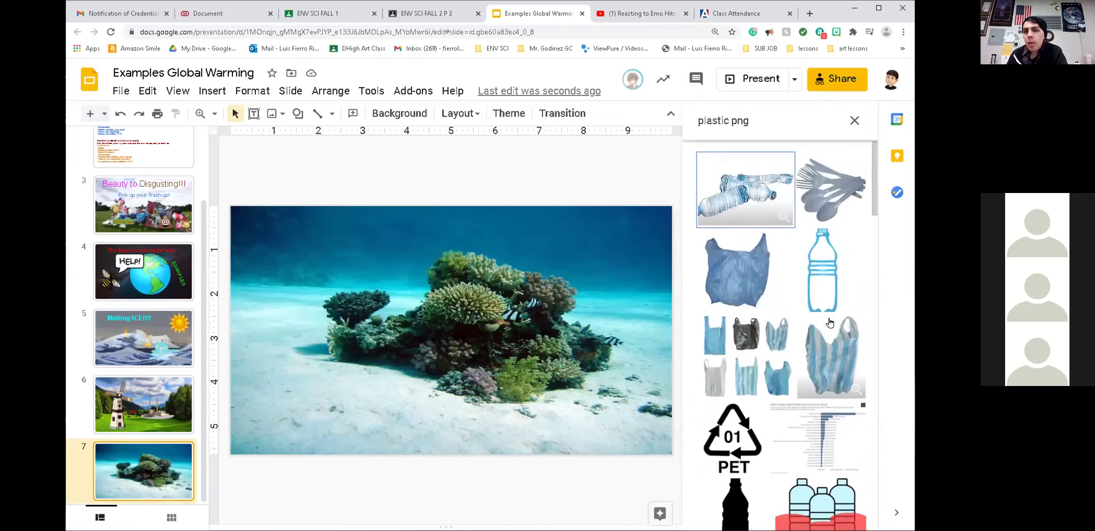
pyautogui.click(752, 193)
# Step: Insert the plastic bottles sketch and shrink it down
pyautogui.click(841, 513)
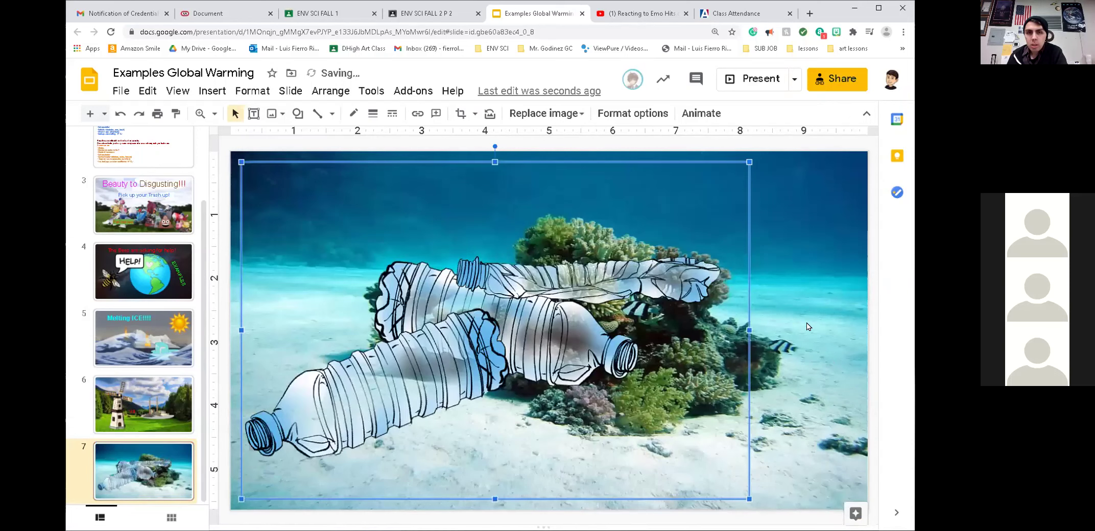
pyautogui.moveTo(748, 162); pyautogui.dragTo(513, 426)
pyautogui.moveTo(514, 317); pyautogui.dragTo(505, 324)
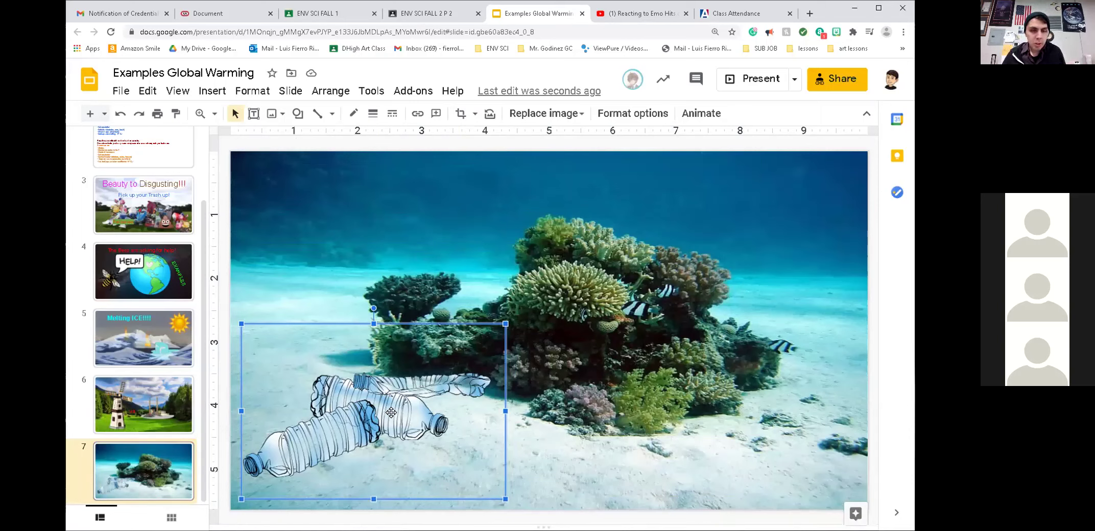
# Step: Position the bottles copy across the slide and up onto the coral
pyautogui.moveTo(389, 412); pyautogui.dragTo(585, 411)
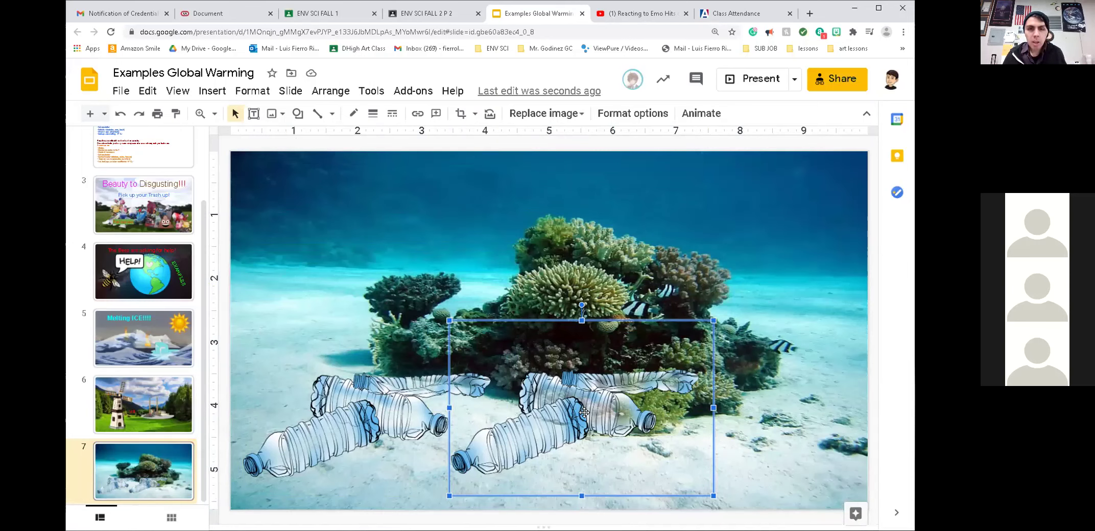
pyautogui.moveTo(585, 413); pyautogui.dragTo(572, 427)
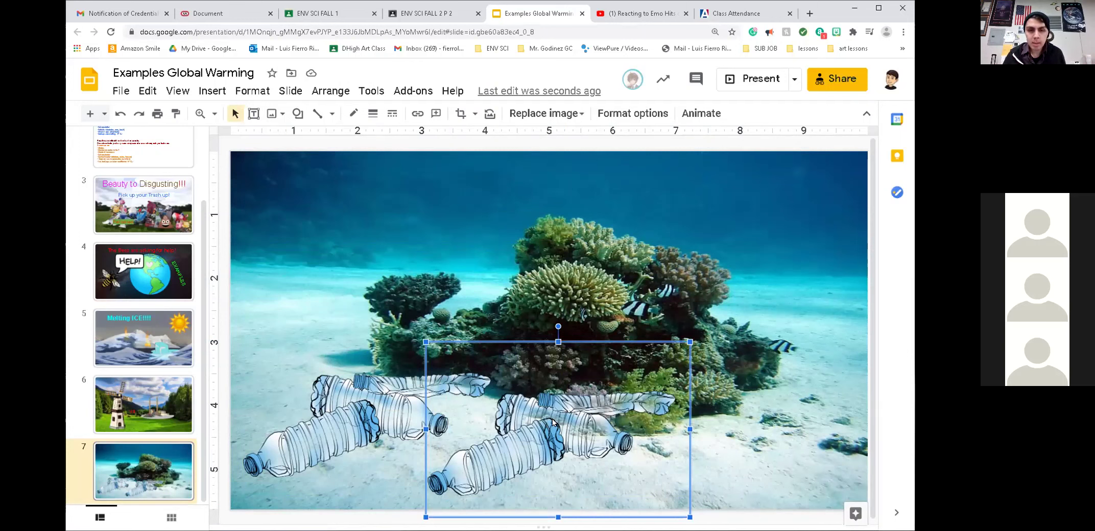
pyautogui.moveTo(552, 422); pyautogui.dragTo(562, 299)
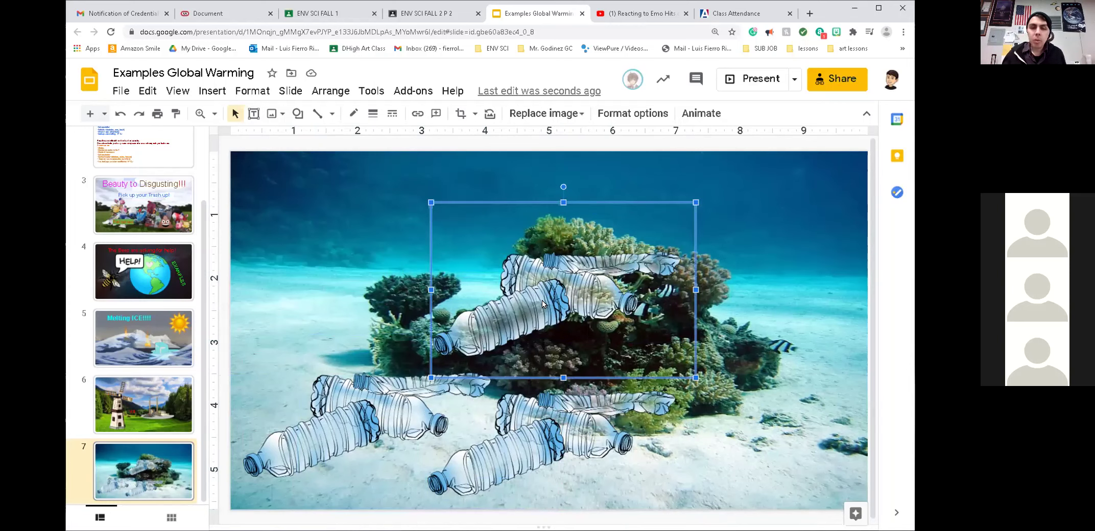
# Step: Flip the upper bottles copy horizontally via its Size & Rotation format options
pyautogui.rightClick(560, 290)
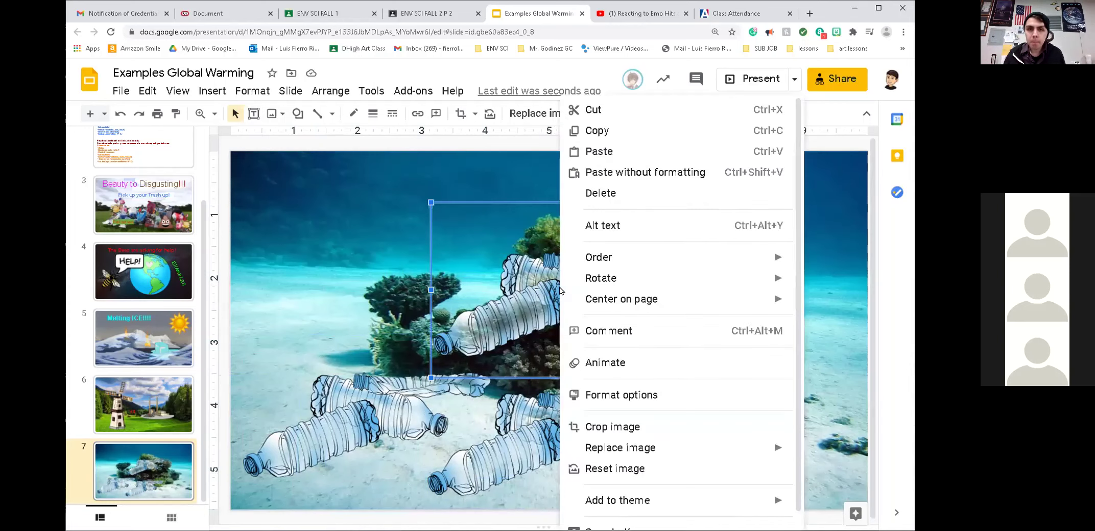
pyautogui.click(641, 396)
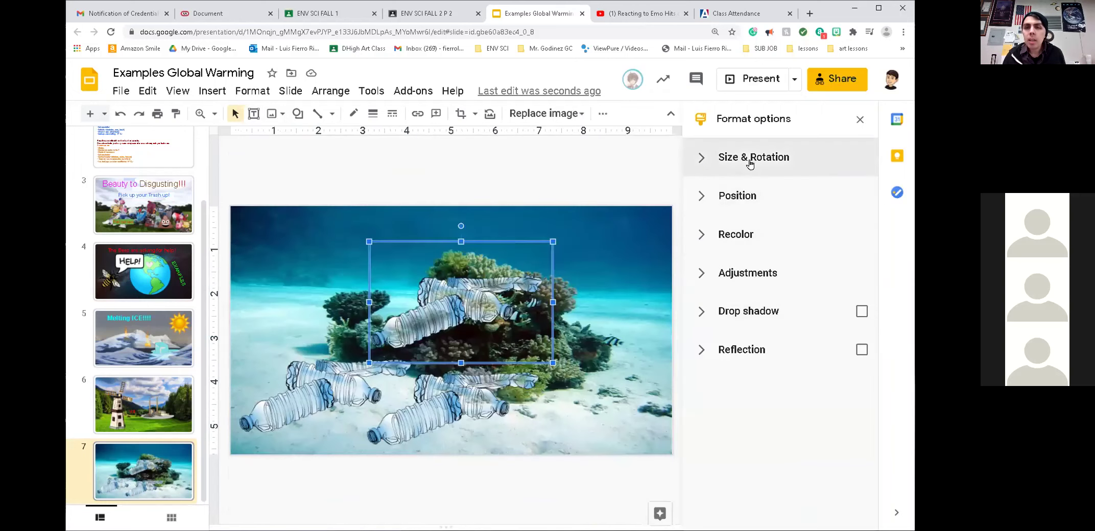
pyautogui.click(722, 158)
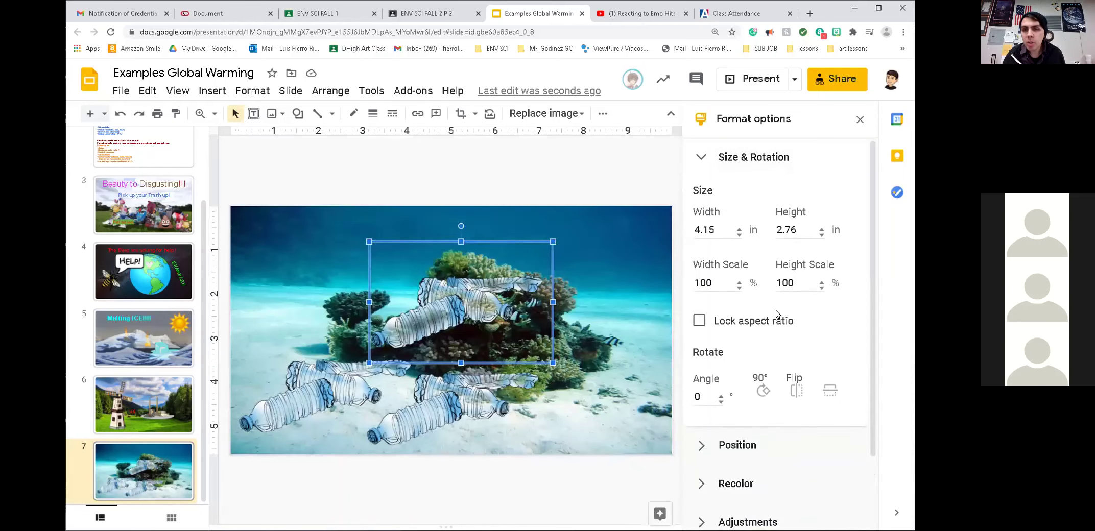
pyautogui.click(790, 393)
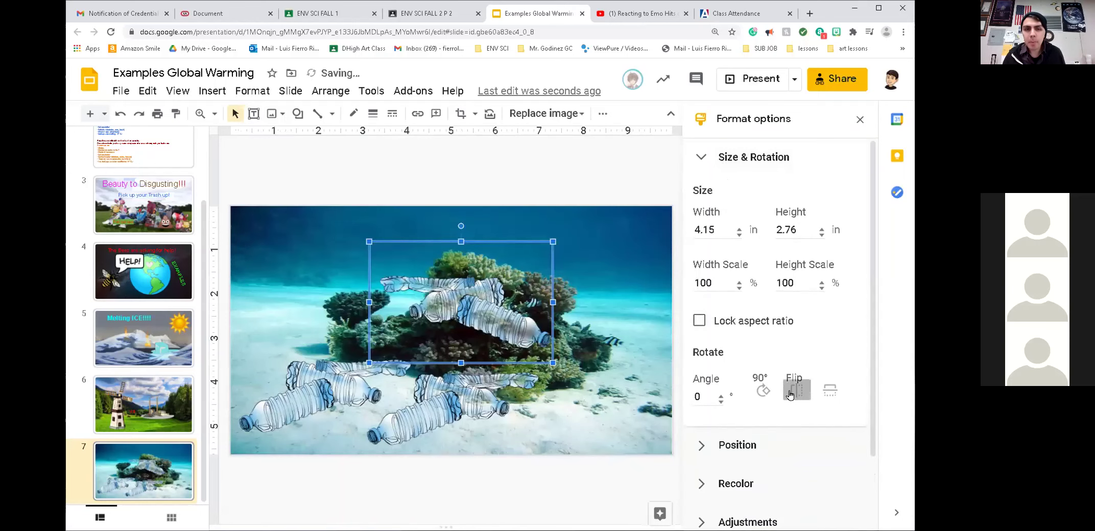
# Step: Move the mirrored bottles down and left onto the sand beside the first group
pyautogui.click(605, 246)
pyautogui.moveTo(491, 317); pyautogui.dragTo(523, 401)
pyautogui.moveTo(420, 400); pyautogui.dragTo(384, 424)
pyautogui.moveTo(477, 415); pyautogui.dragTo(448, 415)
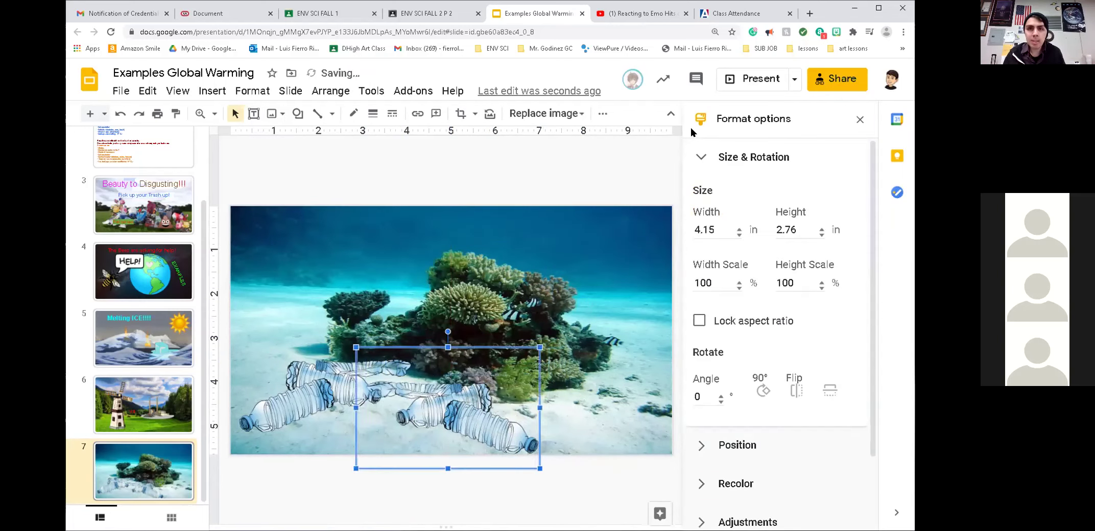
# Step: Insert the blue plastic bag image from a web search for plastic
pyautogui.click(860, 120)
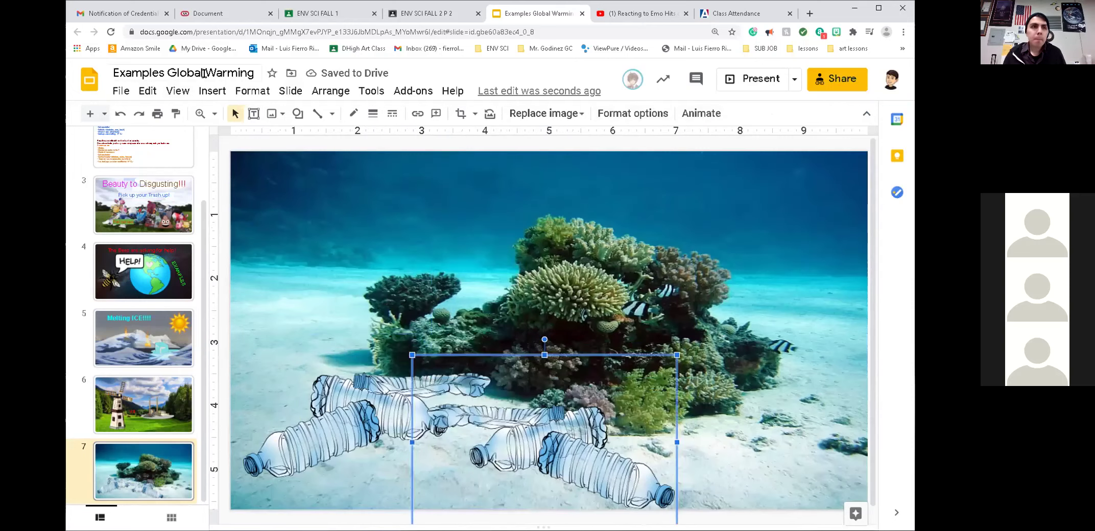
pyautogui.click(212, 91)
pyautogui.moveTo(252, 91)
pyautogui.moveTo(212, 91)
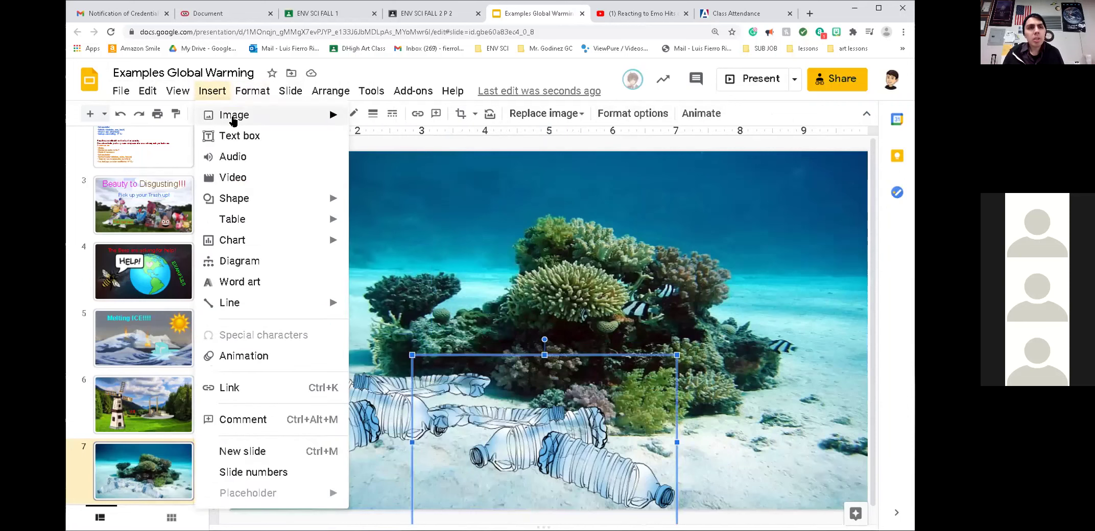
pyautogui.moveTo(234, 115)
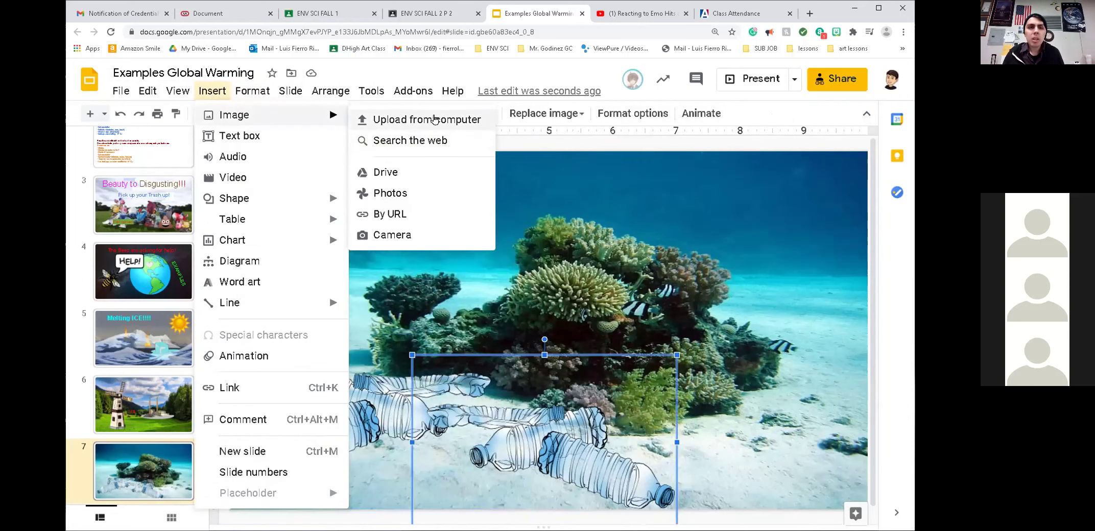
pyautogui.click(406, 140)
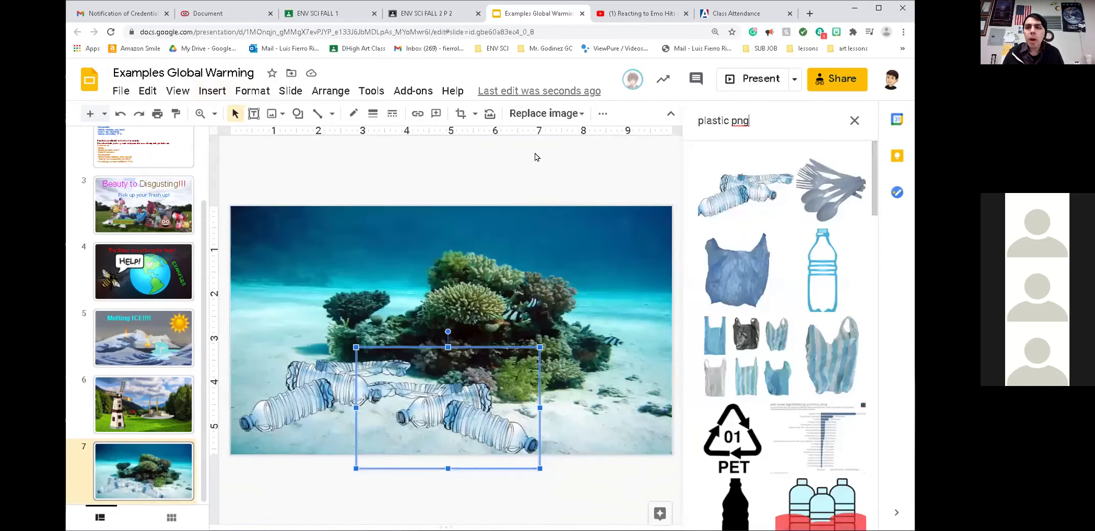
pyautogui.click(742, 274)
pyautogui.click(742, 273)
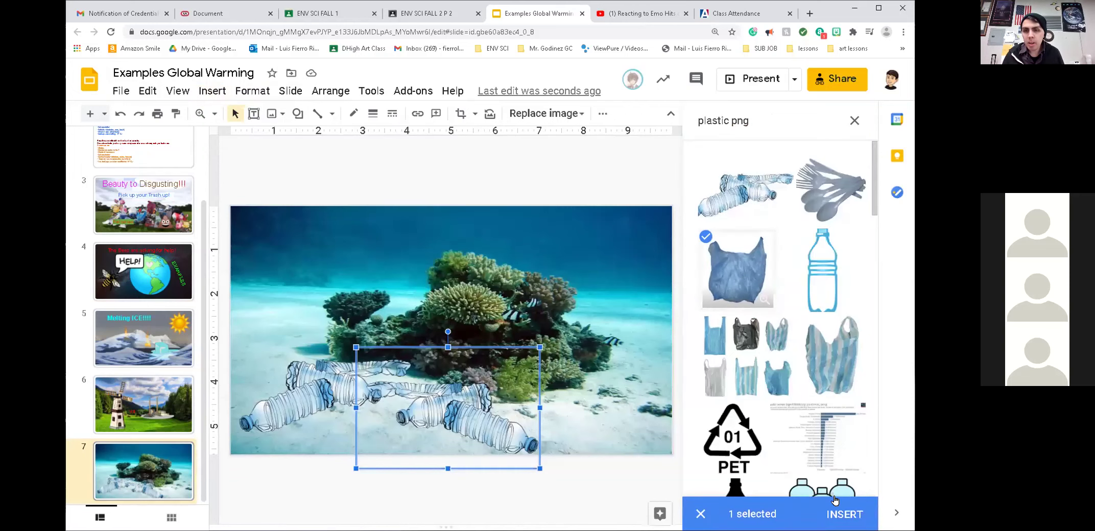
pyautogui.click(845, 515)
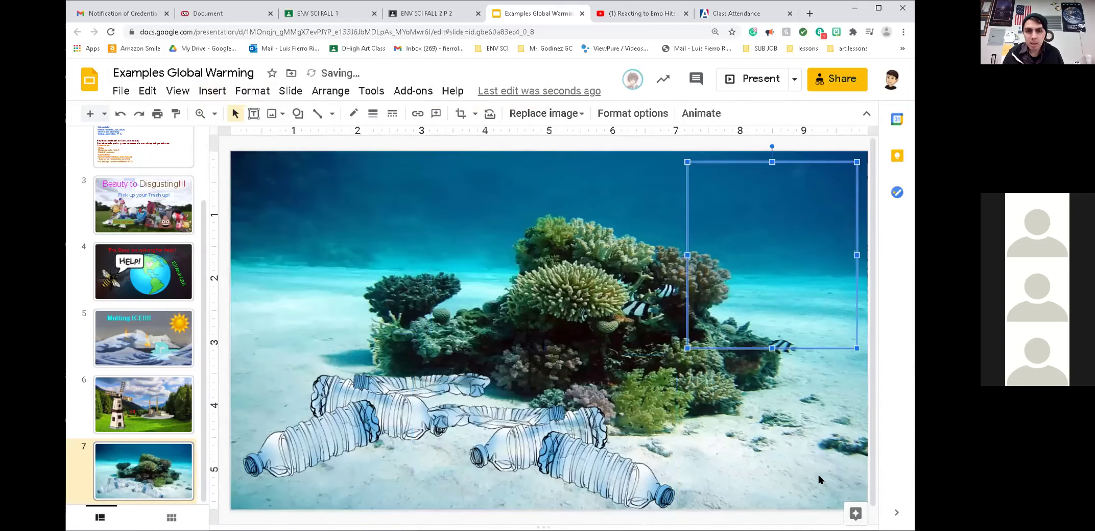
# Step: Move the bag over the bottles, tilt it about 25° clockwise and shrink it
pyautogui.moveTo(618, 341); pyautogui.dragTo(331, 411)
pyautogui.moveTo(401, 301); pyautogui.dragTo(445, 312)
pyautogui.moveTo(358, 289); pyautogui.dragTo(375, 336)
pyautogui.moveTo(389, 452); pyautogui.dragTo(445, 407)
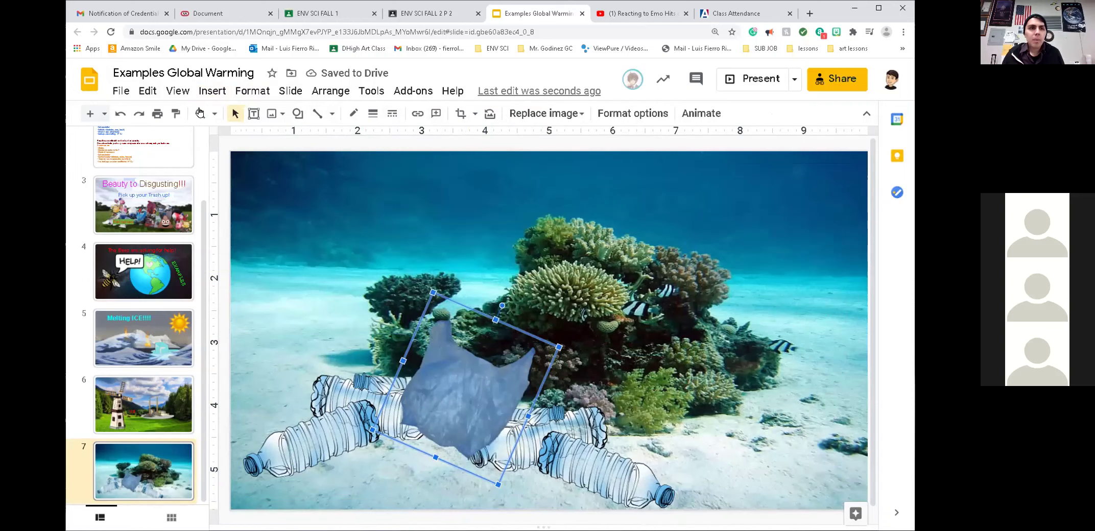
# Step: Insert the plastic cutlery image from the 'plastic png' search, shrink it and place it among the bottles
pyautogui.click(212, 92)
pyautogui.moveTo(245, 116)
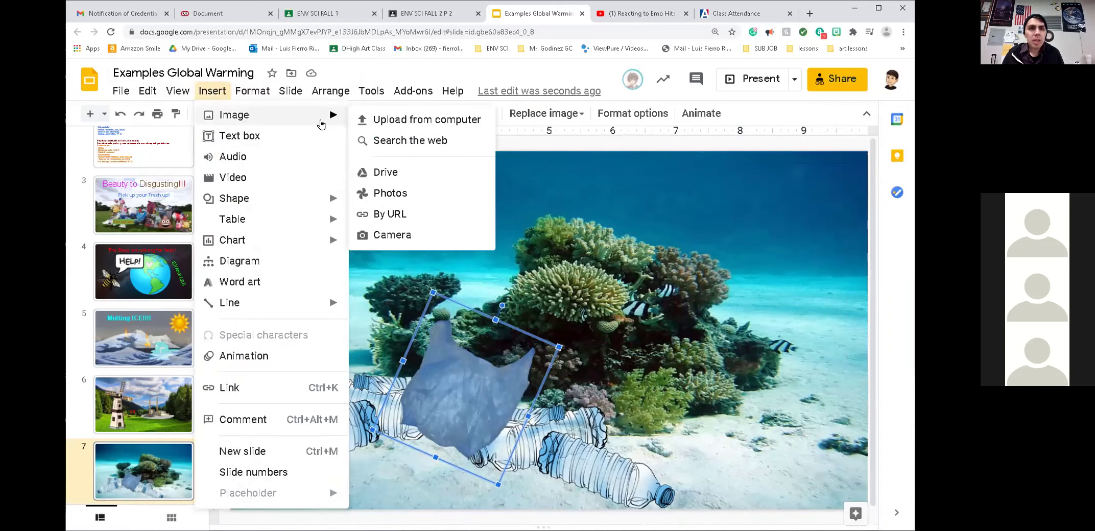
pyautogui.click(398, 142)
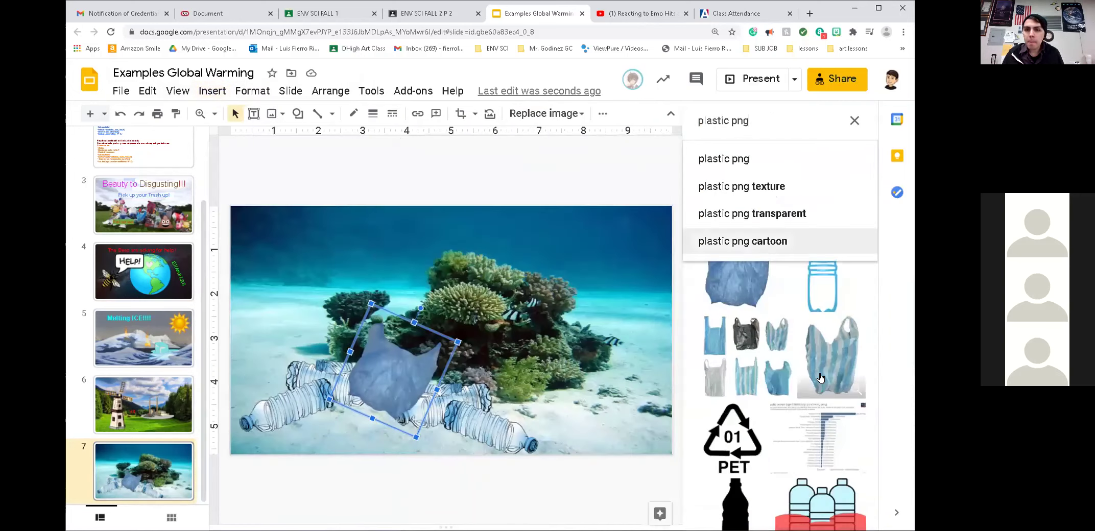
pyautogui.scroll(-6, 856, 298)
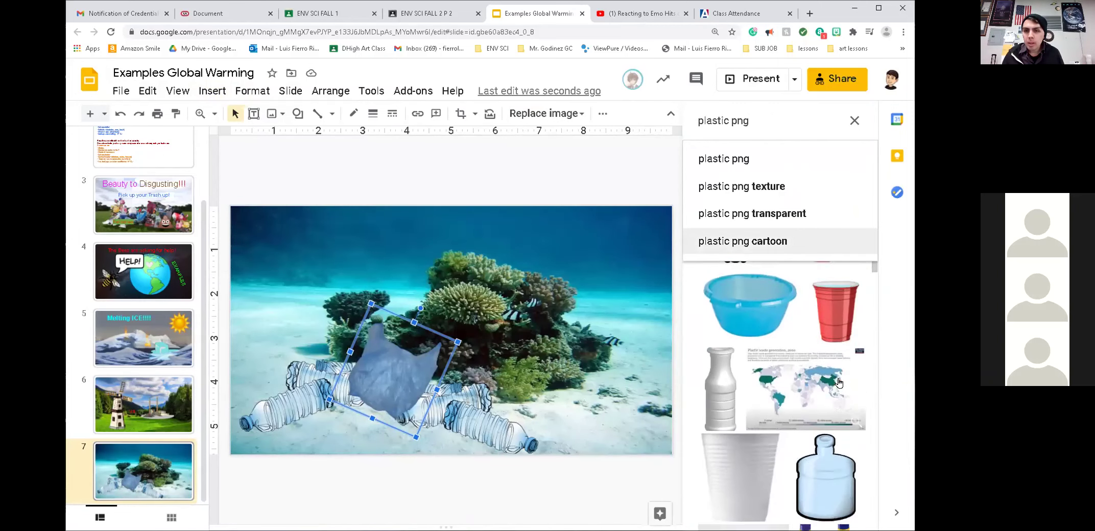
pyautogui.click(785, 159)
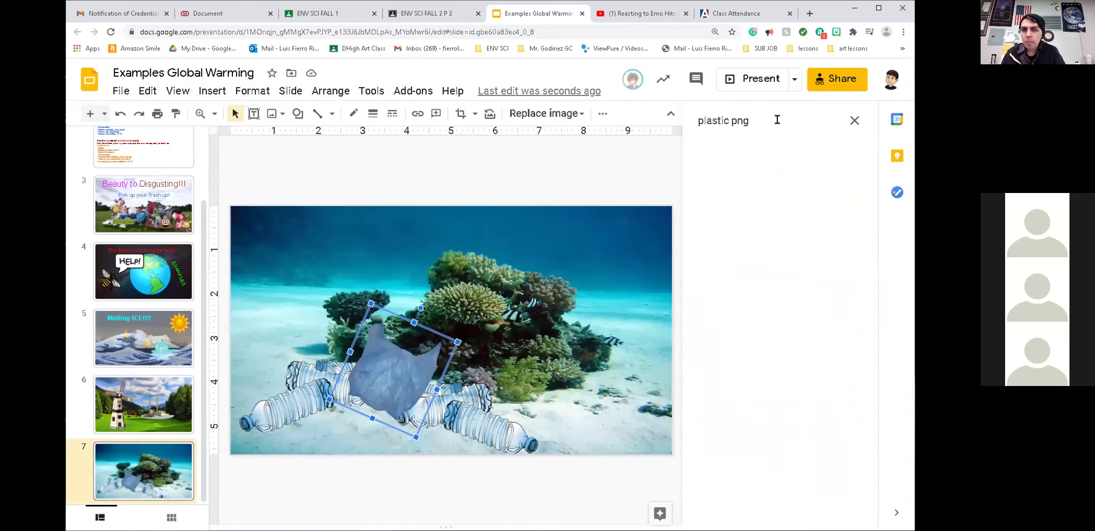
pyautogui.click(850, 189)
pyautogui.click(831, 513)
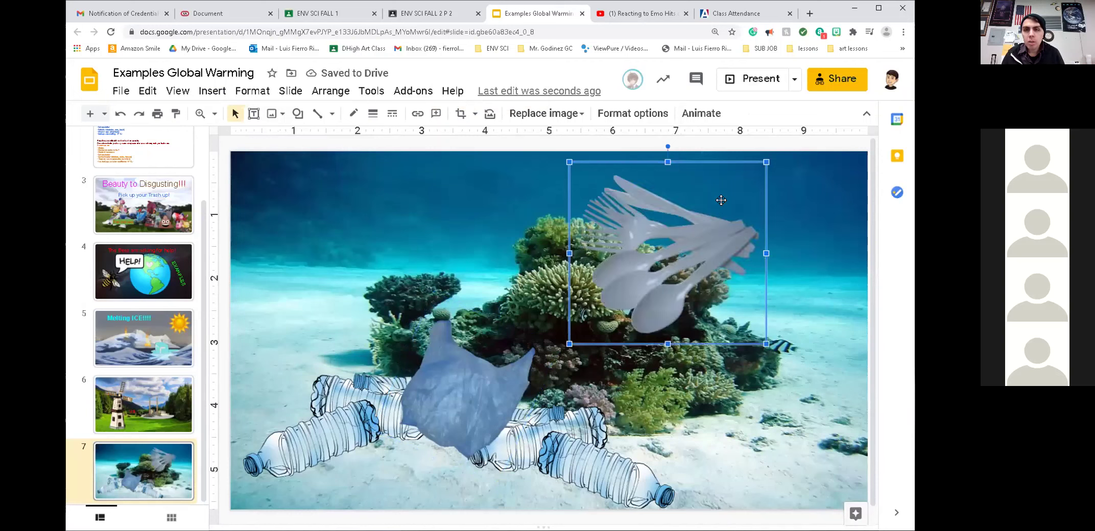
pyautogui.moveTo(737, 224); pyautogui.dragTo(721, 205)
pyautogui.moveTo(496, 406); pyautogui.dragTo(431, 460)
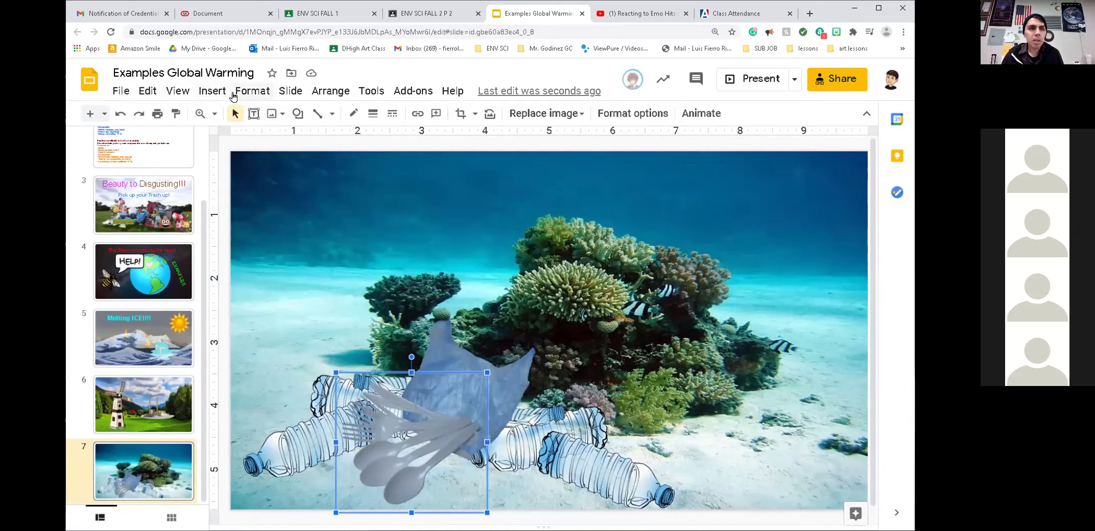
# Step: Add 'soda' to the web image search and browse the plastic soda png results
pyautogui.click(214, 94)
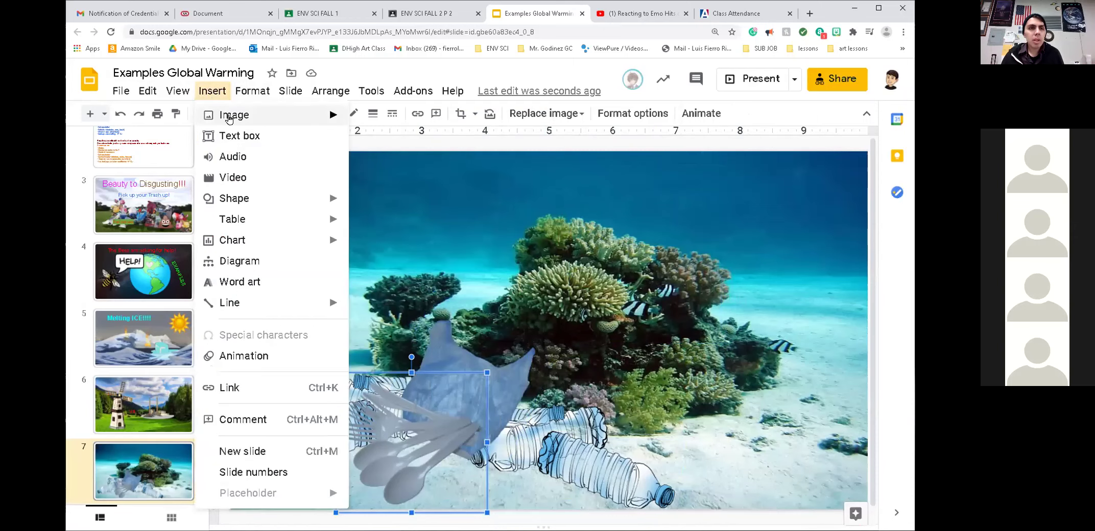
pyautogui.moveTo(306, 115)
pyautogui.click(378, 139)
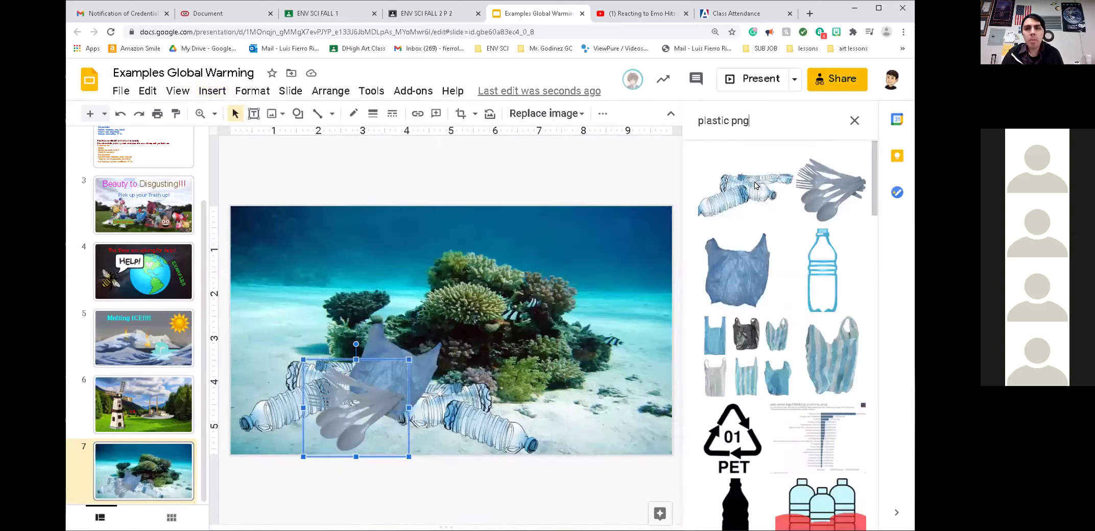
pyautogui.click(788, 121)
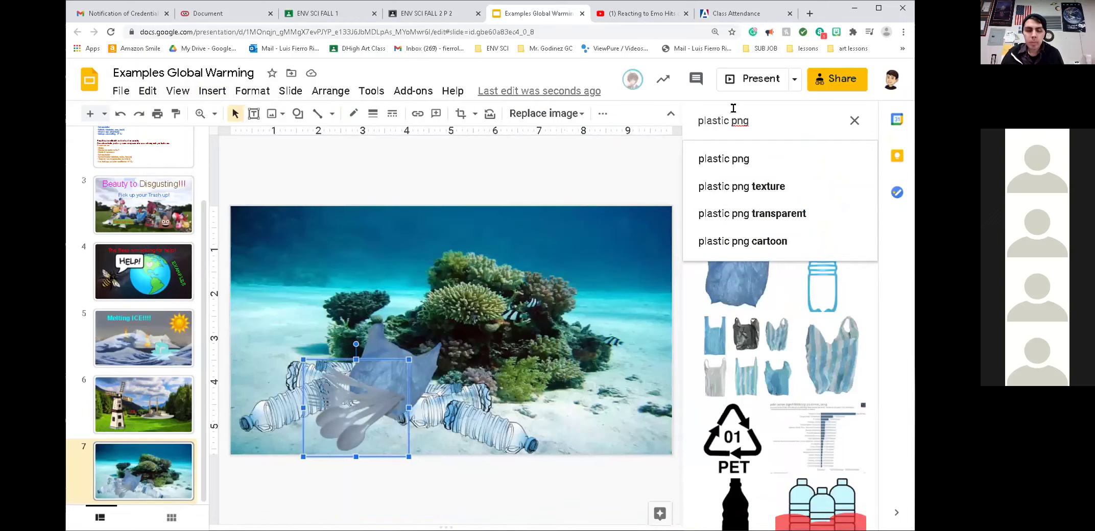
pyautogui.write('soda')
pyautogui.press('Return')
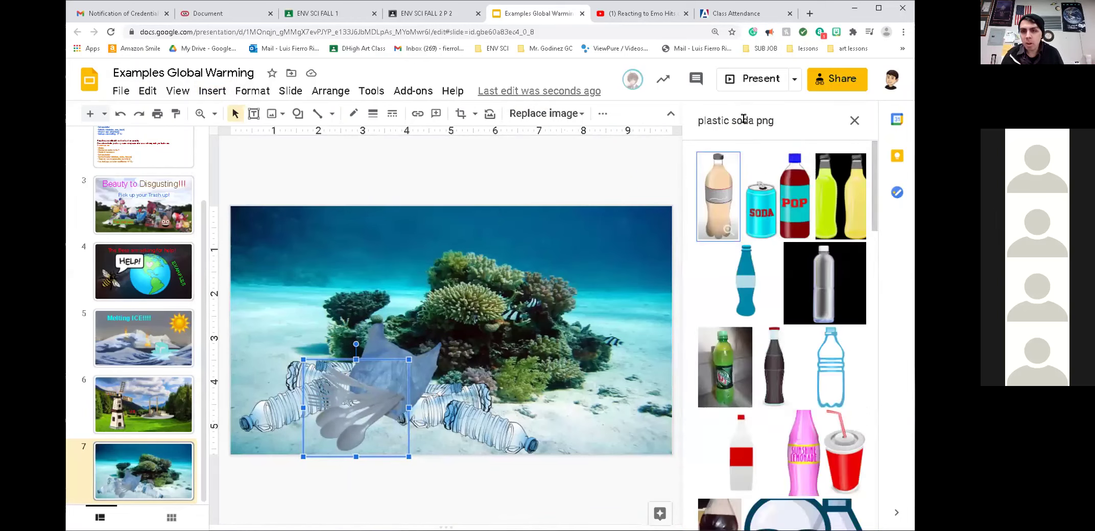
pyautogui.scroll(-7, 823, 320)
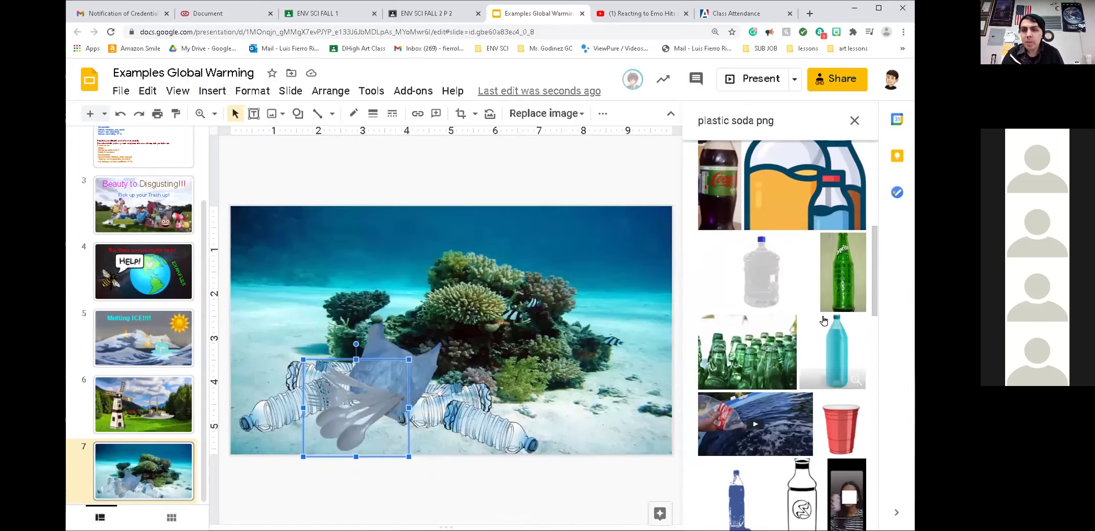
pyautogui.scroll(-5, 824, 321)
pyautogui.scroll(-5, 815, 329)
pyautogui.scroll(15, 814, 329)
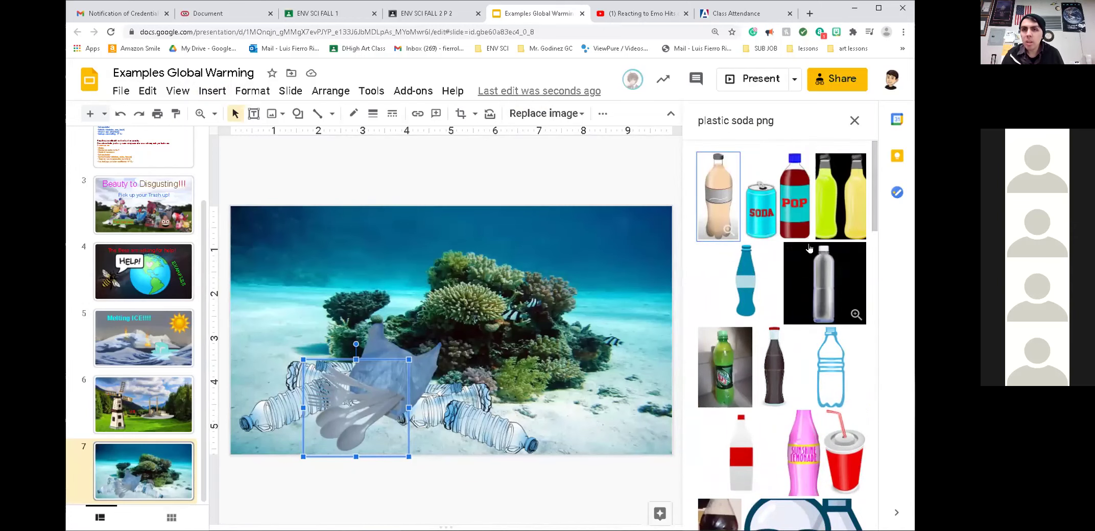
# Step: Reword the query and search for soda plastic rings images
pyautogui.doubleClick(733, 121)
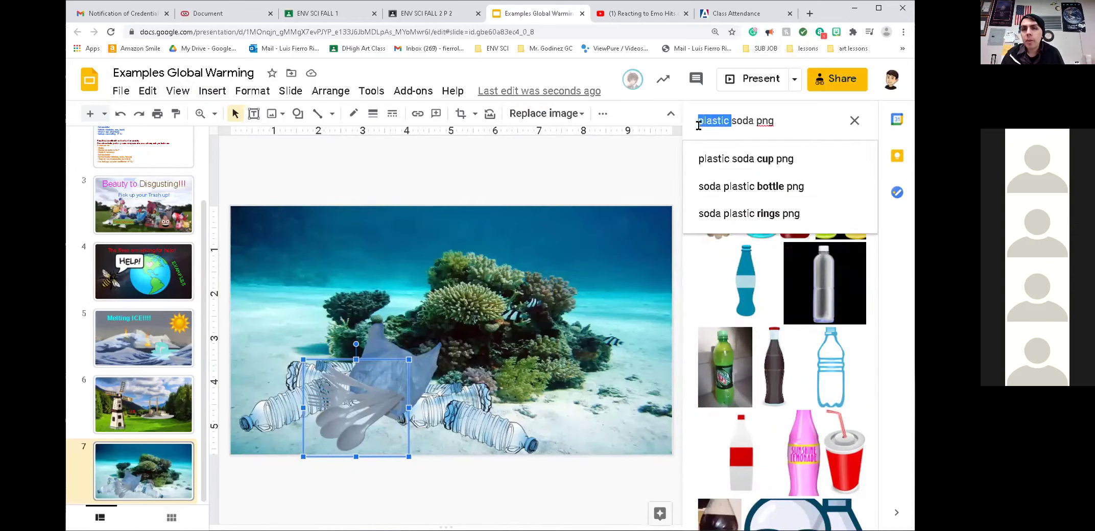
pyautogui.press('BackSpace')
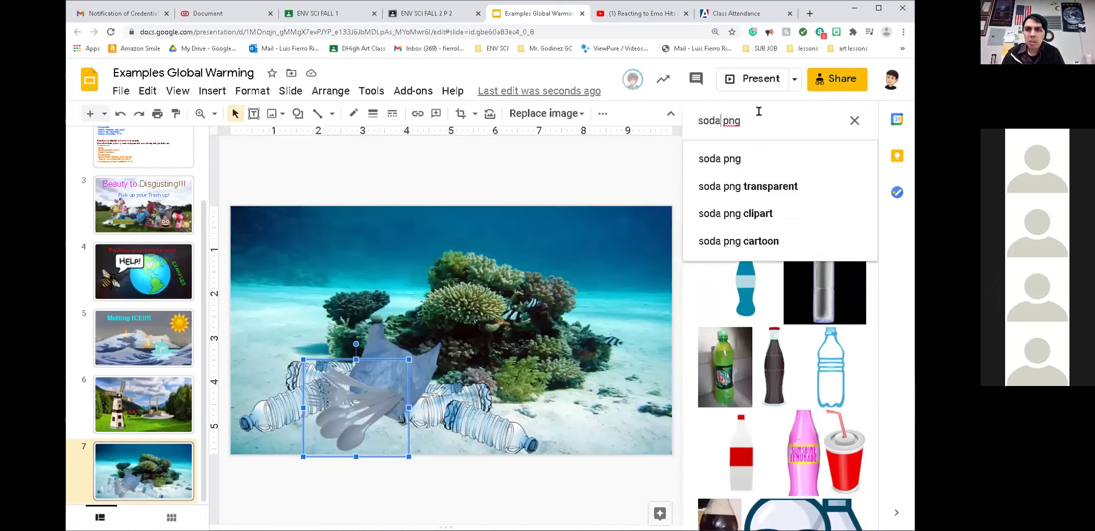
pyautogui.write('plasti')
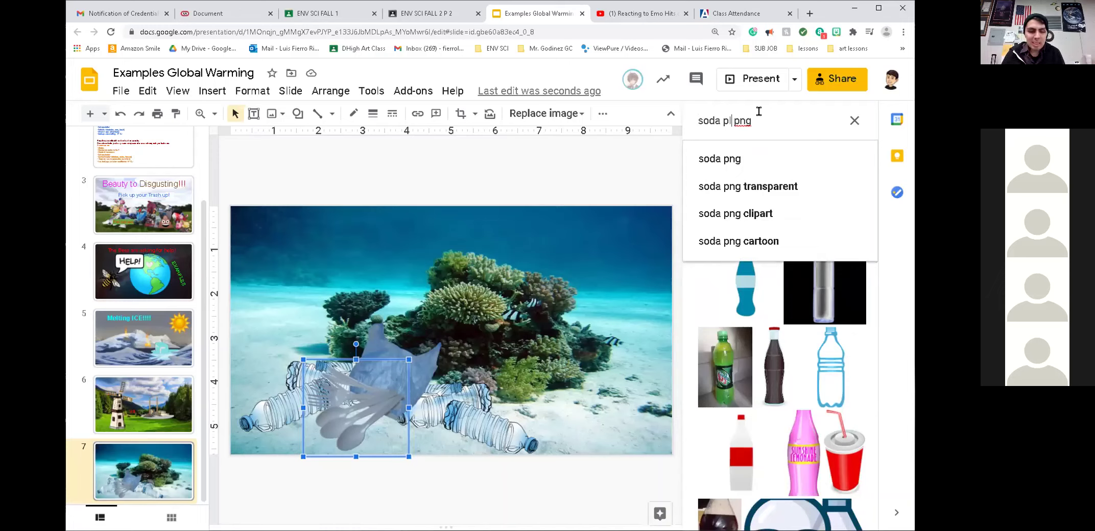
pyautogui.write('c')
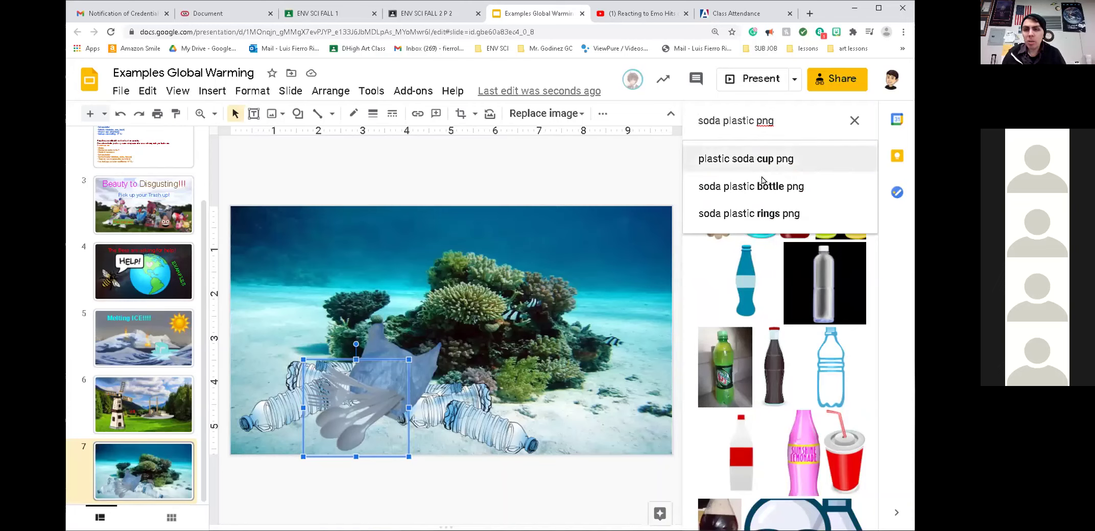
pyautogui.click(773, 214)
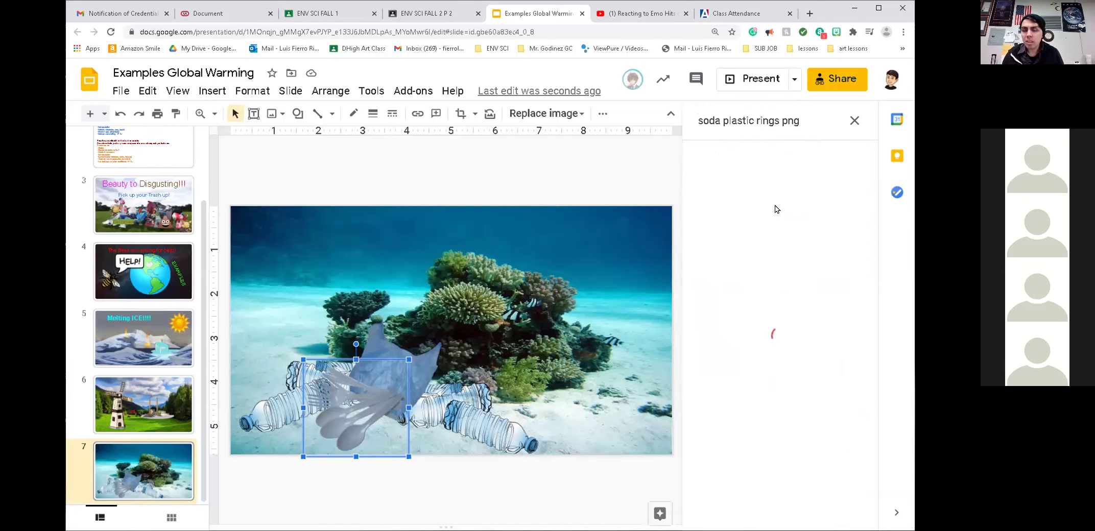
pyautogui.scroll(-15, 795, 195)
pyautogui.scroll(-10, 804, 294)
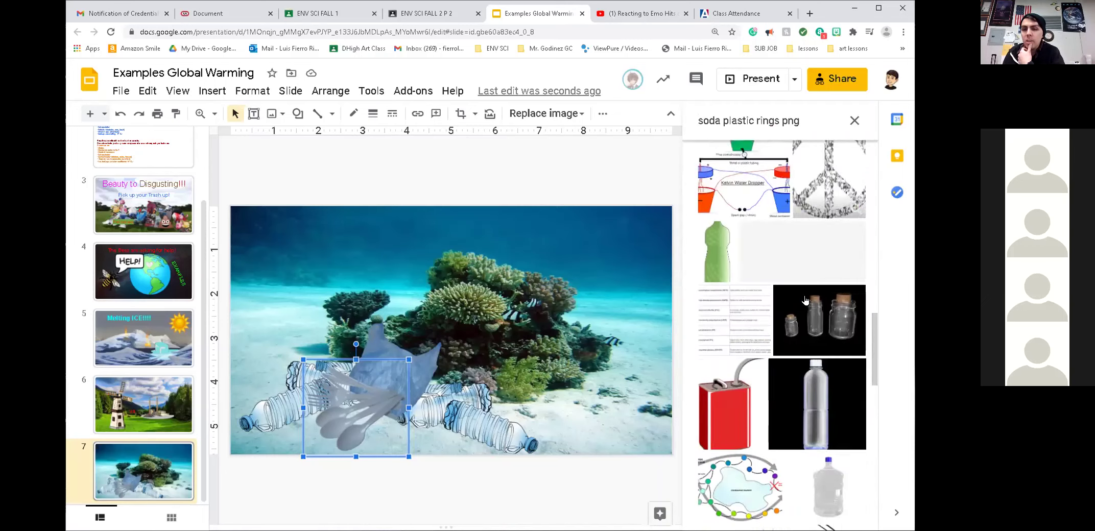
pyautogui.scroll(6, 823, 312)
pyautogui.scroll(12, 822, 312)
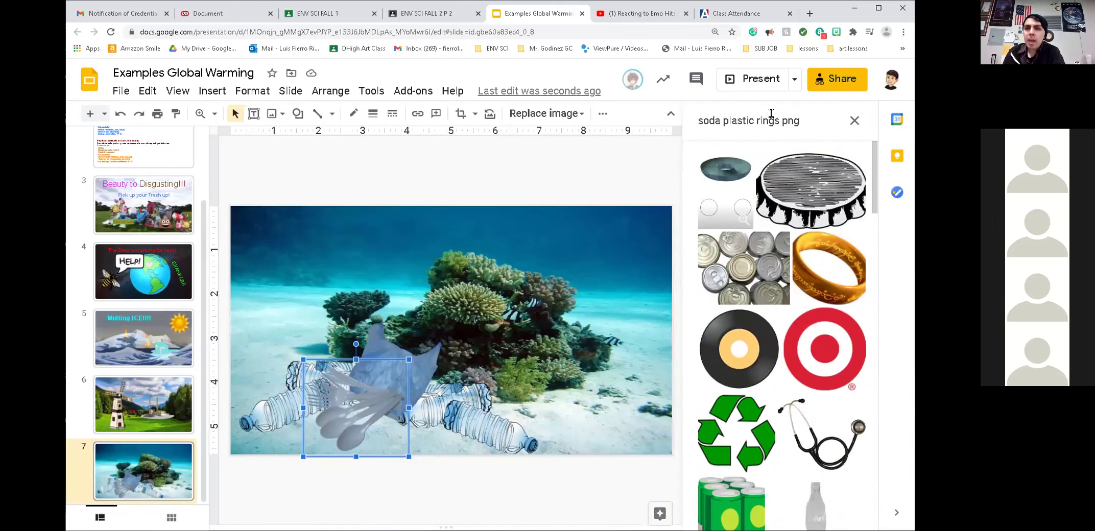
# Step: Search 'soda can png' and select the red Soda and SODA can pictures
pyautogui.moveTo(780, 120); pyautogui.dragTo(720, 120)
pyautogui.write('can')
pyautogui.press('Return')
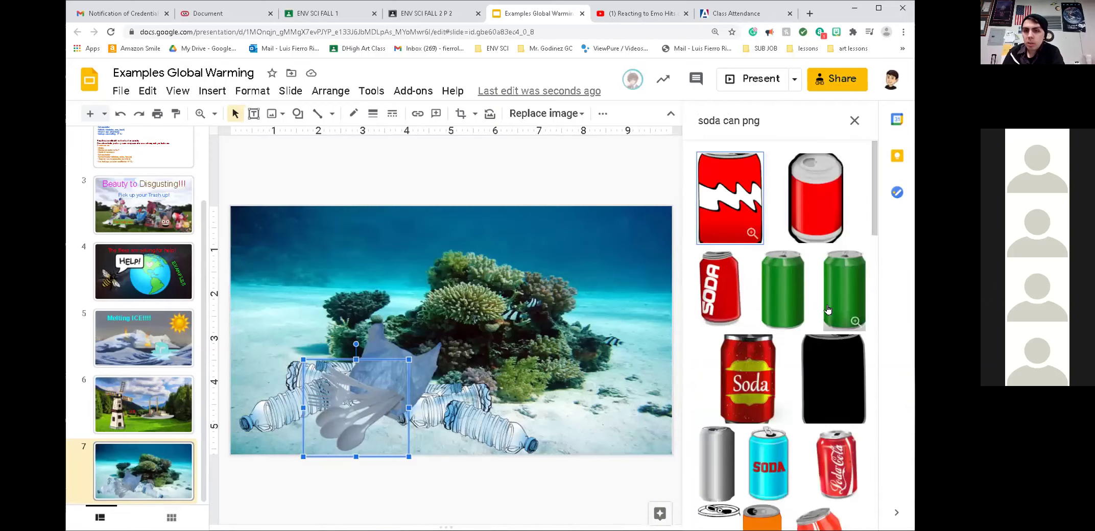
pyautogui.scroll(-3, 856, 340)
pyautogui.scroll(-5, 856, 341)
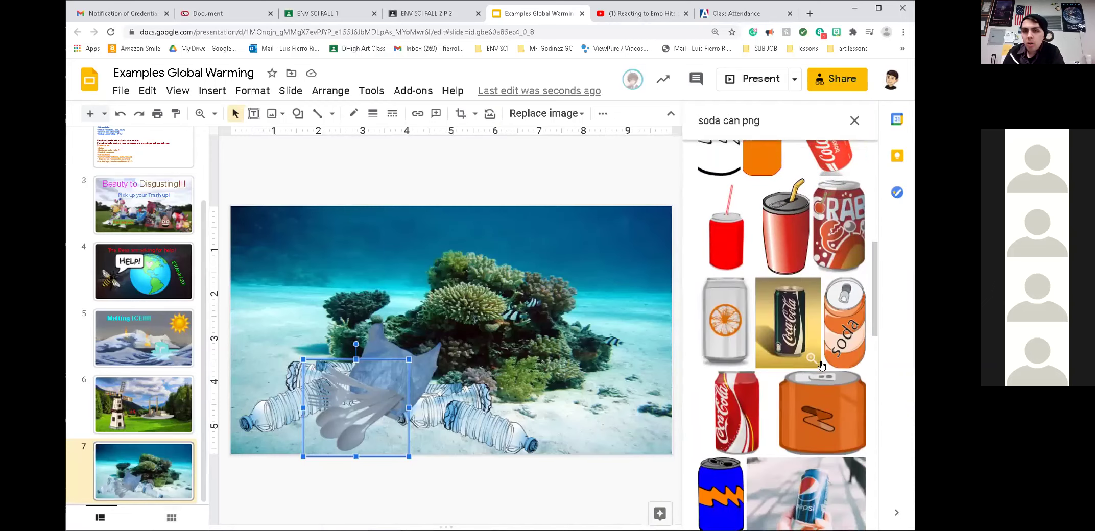
pyautogui.scroll(5, 828, 355)
pyautogui.scroll(-10, 828, 355)
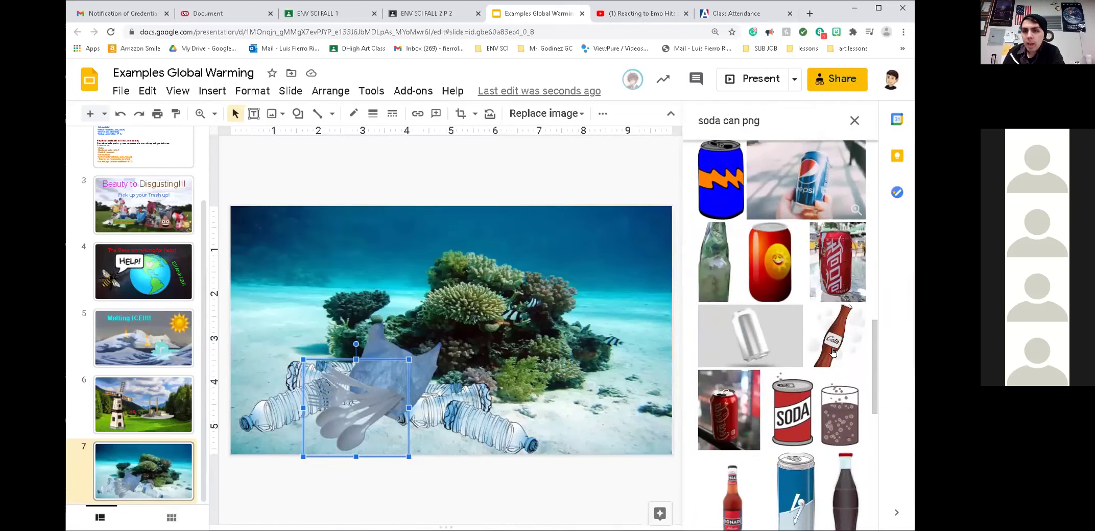
pyautogui.scroll(3, 806, 381)
pyautogui.scroll(-3, 818, 358)
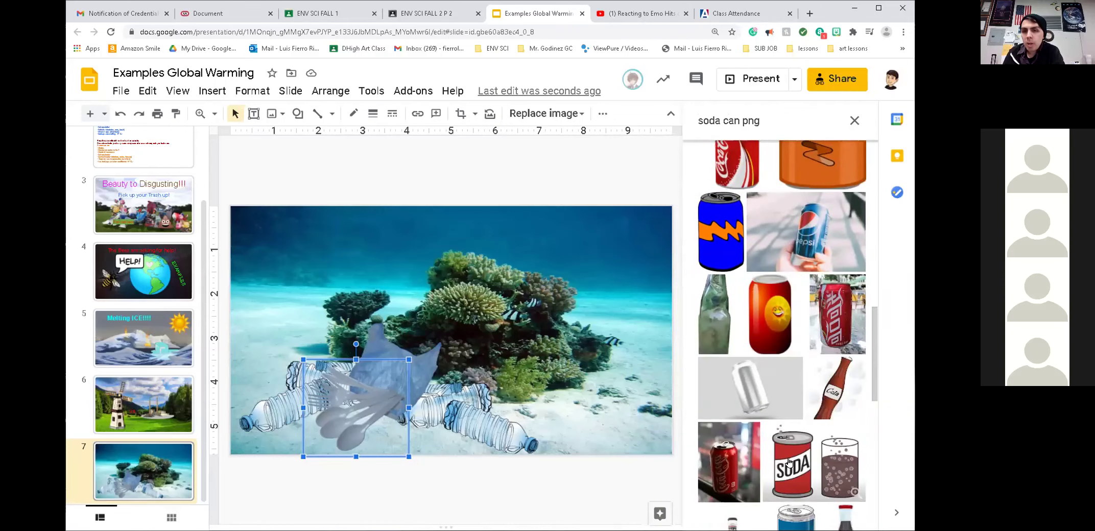
pyautogui.scroll(-2, 827, 327)
pyautogui.scroll(-1, 751, 343)
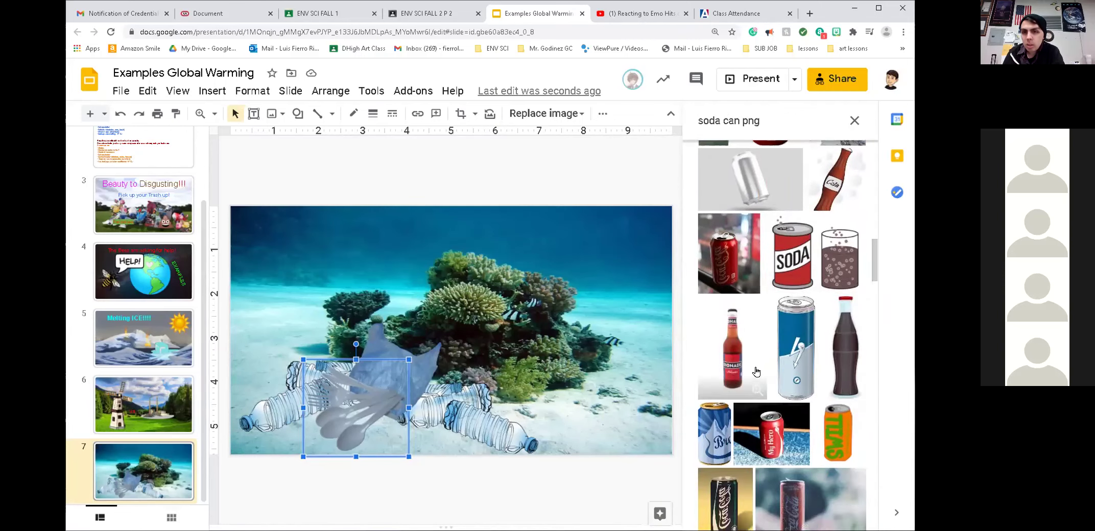
pyautogui.scroll(10, 766, 383)
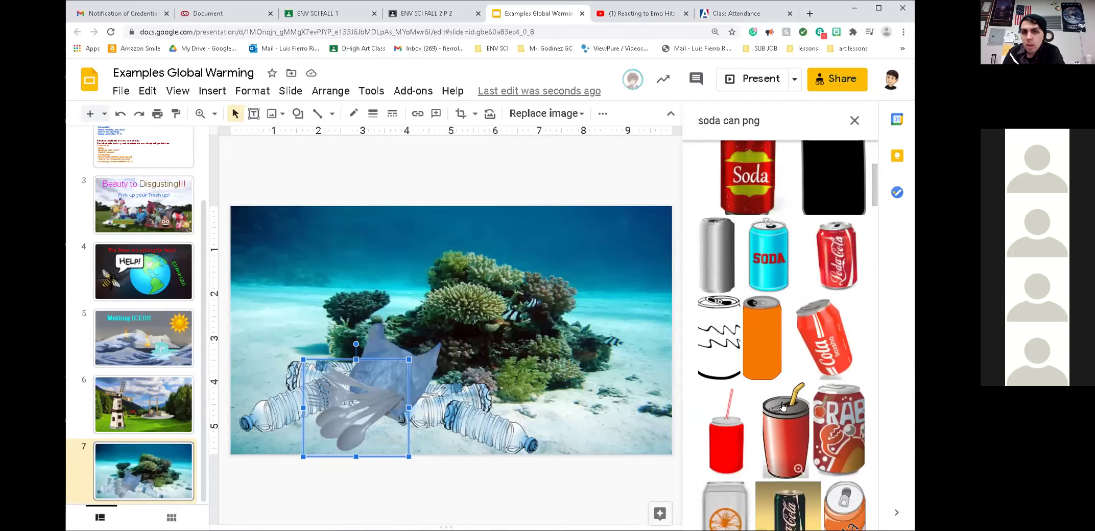
pyautogui.scroll(4, 783, 405)
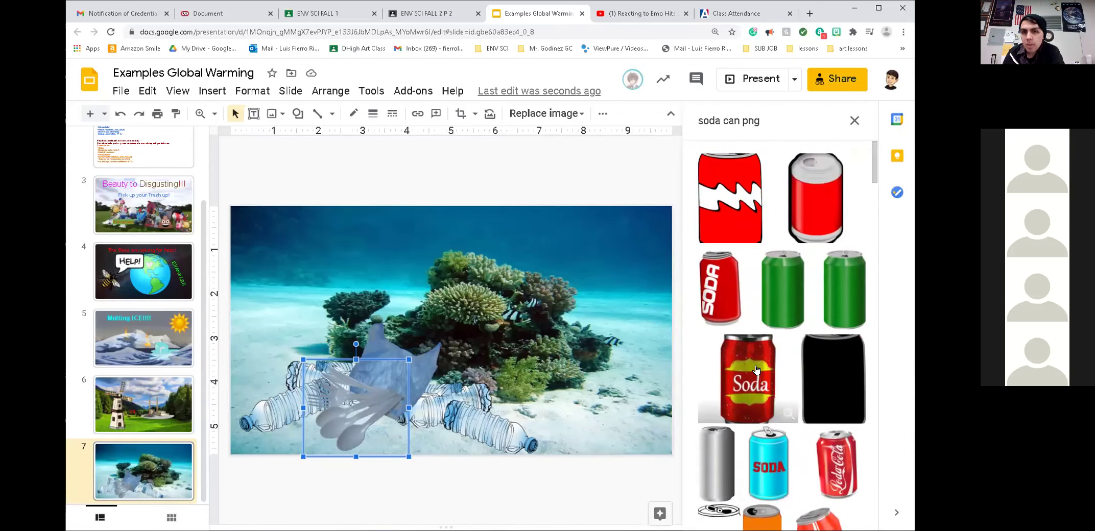
pyautogui.click(756, 370)
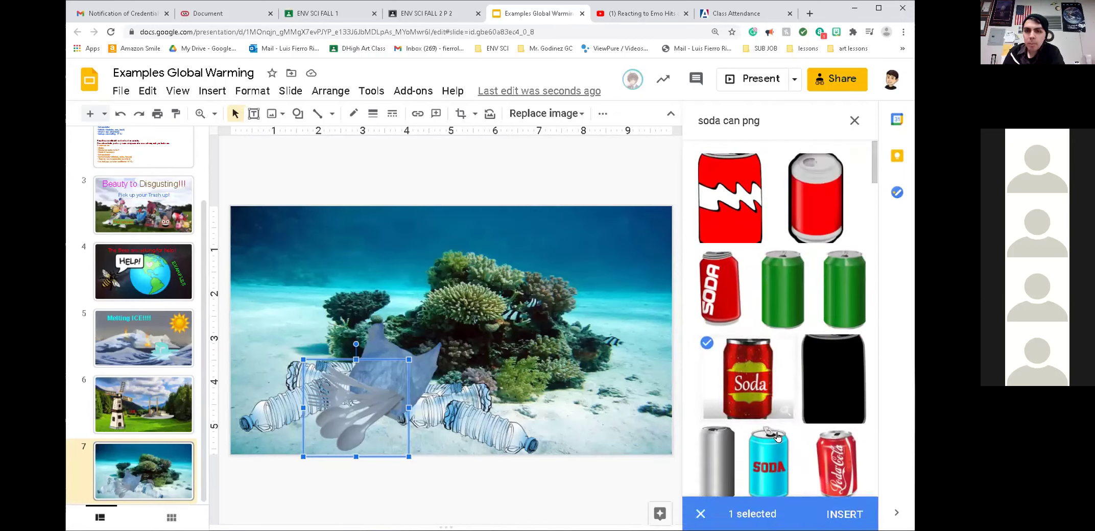
pyautogui.click(716, 290)
# Step: Insert both soda cans, then shrink the SODA can, tilt it about 30° clockwise and place it among the bottles
pyautogui.click(849, 512)
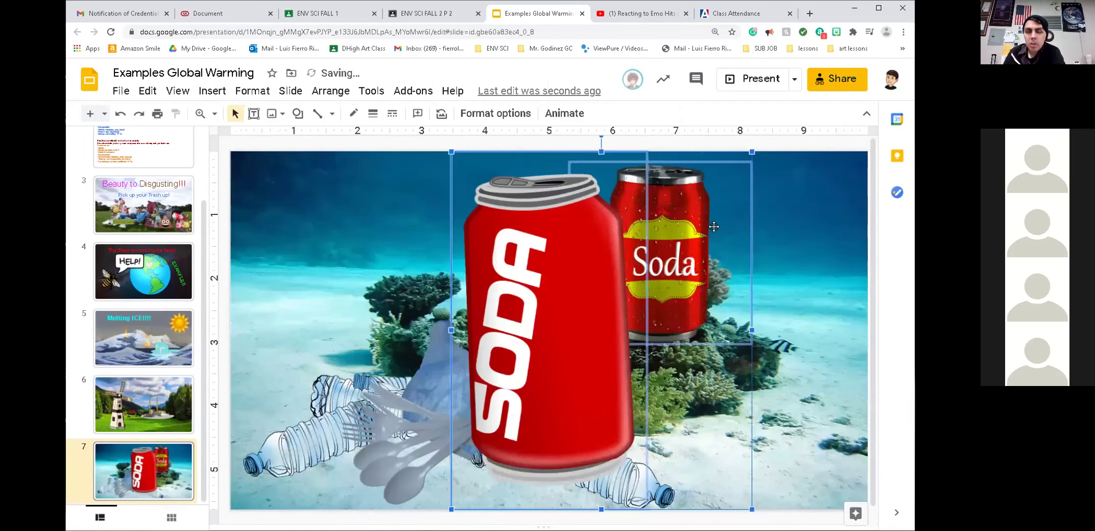
pyautogui.click(803, 281)
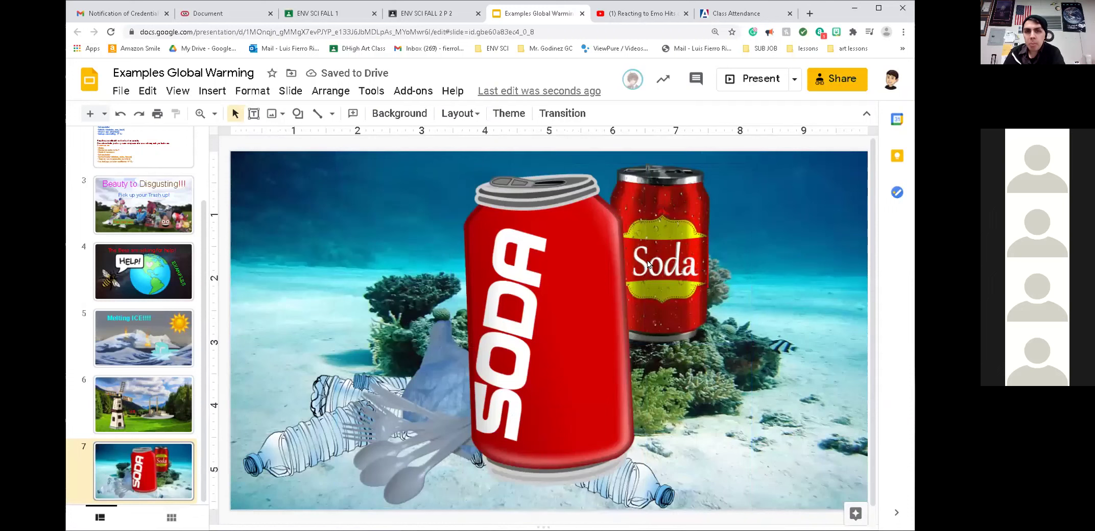
pyautogui.moveTo(582, 281); pyautogui.dragTo(553, 287)
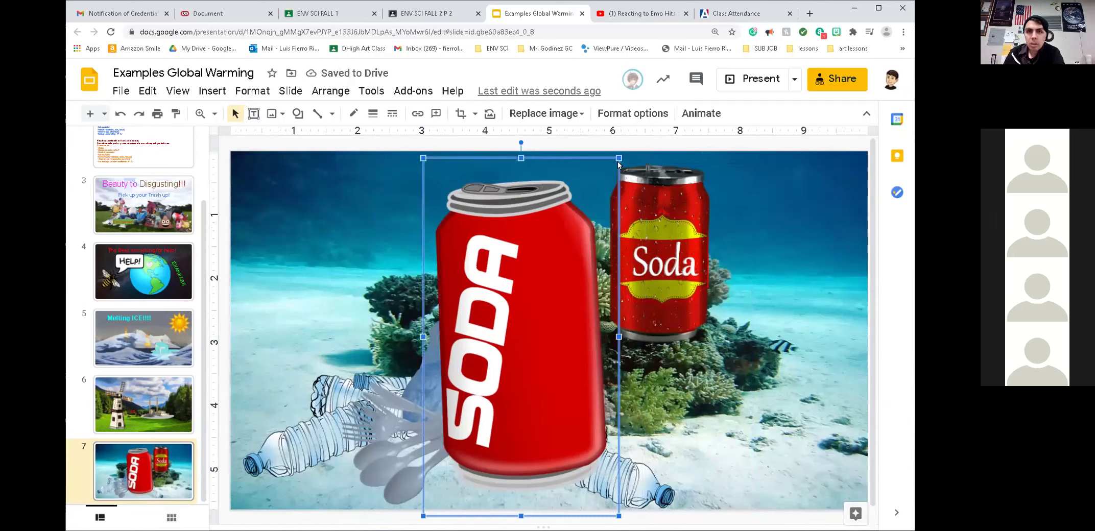
pyautogui.moveTo(618, 158); pyautogui.dragTo(452, 373)
pyautogui.click(465, 428)
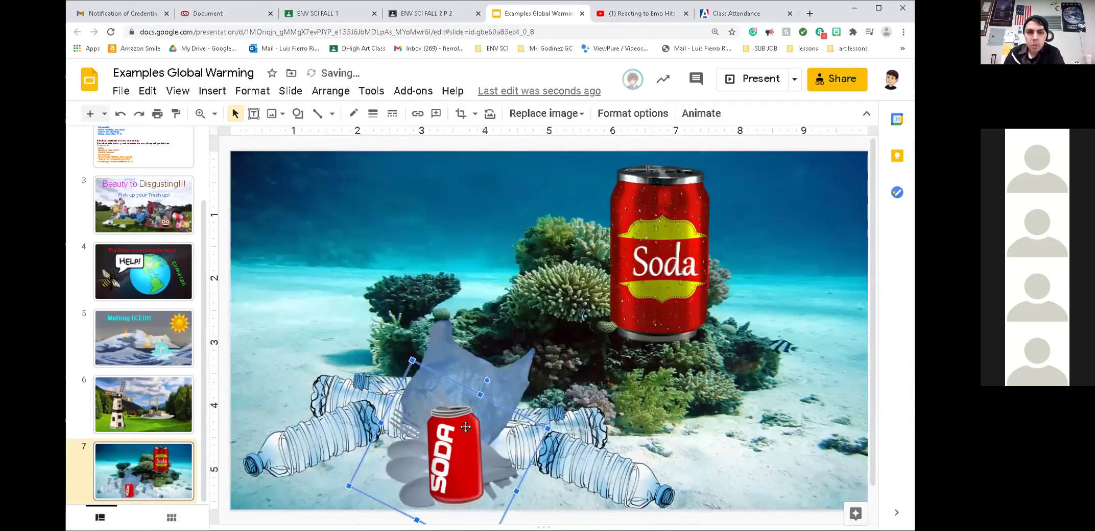
pyautogui.moveTo(456, 383); pyautogui.dragTo(492, 393)
pyautogui.moveTo(458, 445); pyautogui.dragTo(360, 429)
# Step: Shrink the large Soda can, tilt it about 50° counterclockwise and set it near the bottom
pyautogui.click(694, 189)
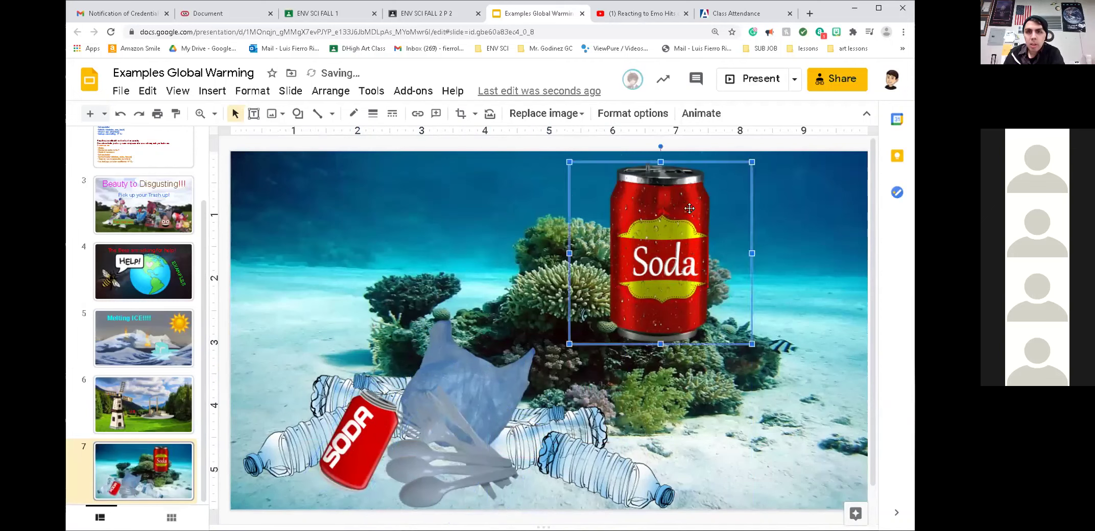
pyautogui.moveTo(750, 161); pyautogui.dragTo(657, 257)
pyautogui.moveTo(601, 342); pyautogui.dragTo(666, 466)
pyautogui.moveTo(677, 364); pyautogui.dragTo(654, 380)
pyautogui.moveTo(658, 416); pyautogui.dragTo(644, 420)
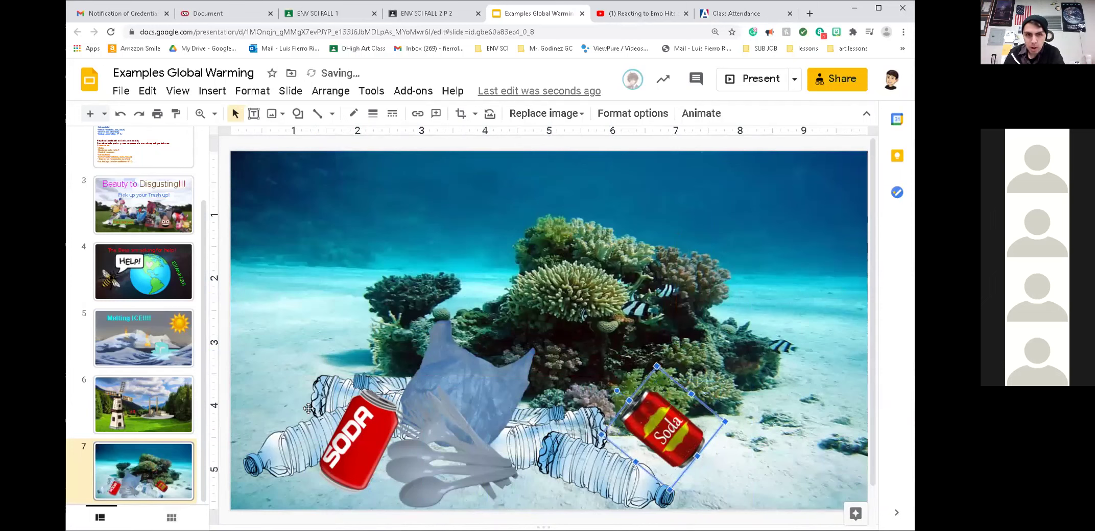
# Step: Open the web image search and search for 'fish' pictures
pyautogui.click(655, 250)
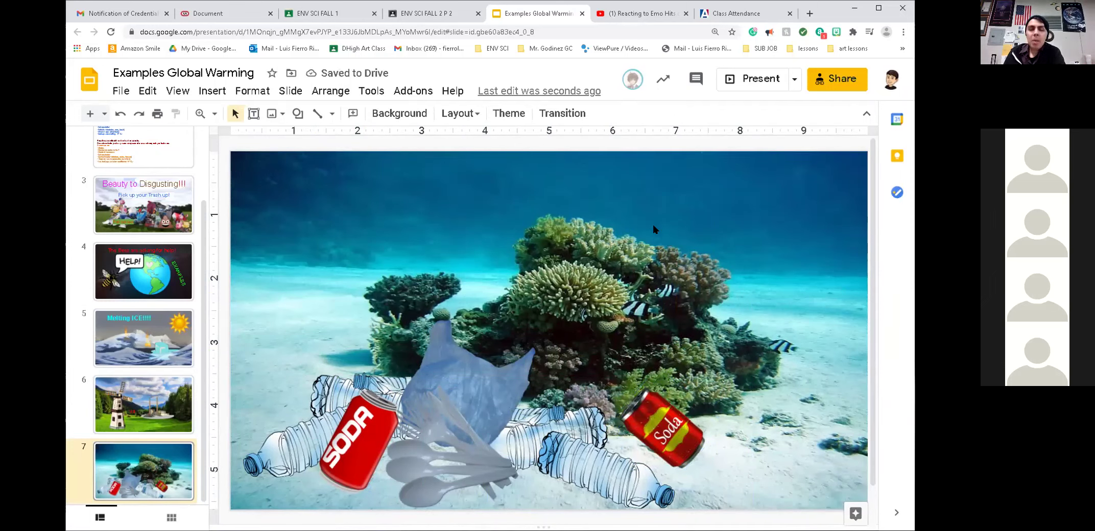
pyautogui.click(213, 90)
pyautogui.moveTo(327, 115)
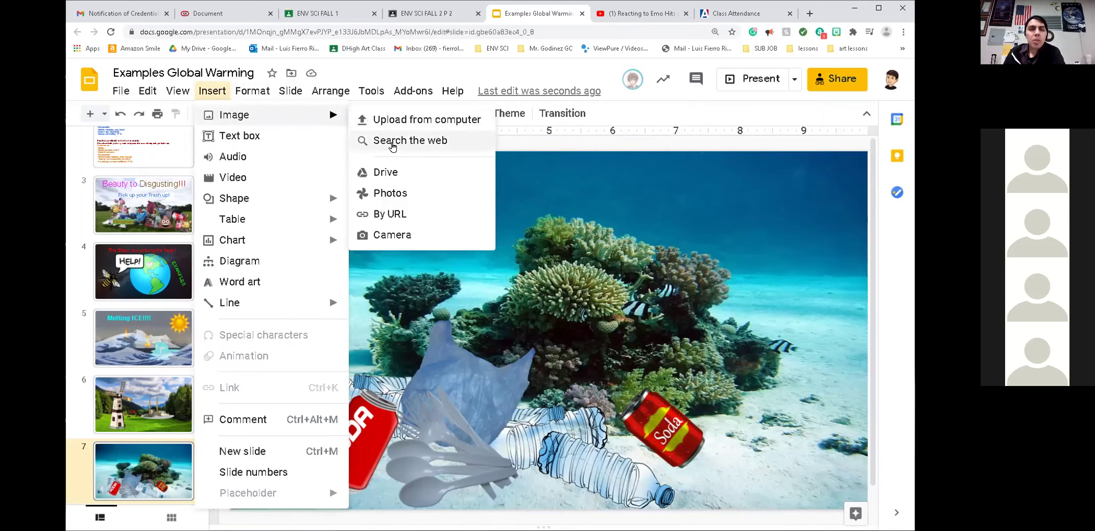
pyautogui.click(394, 141)
pyautogui.click(764, 120)
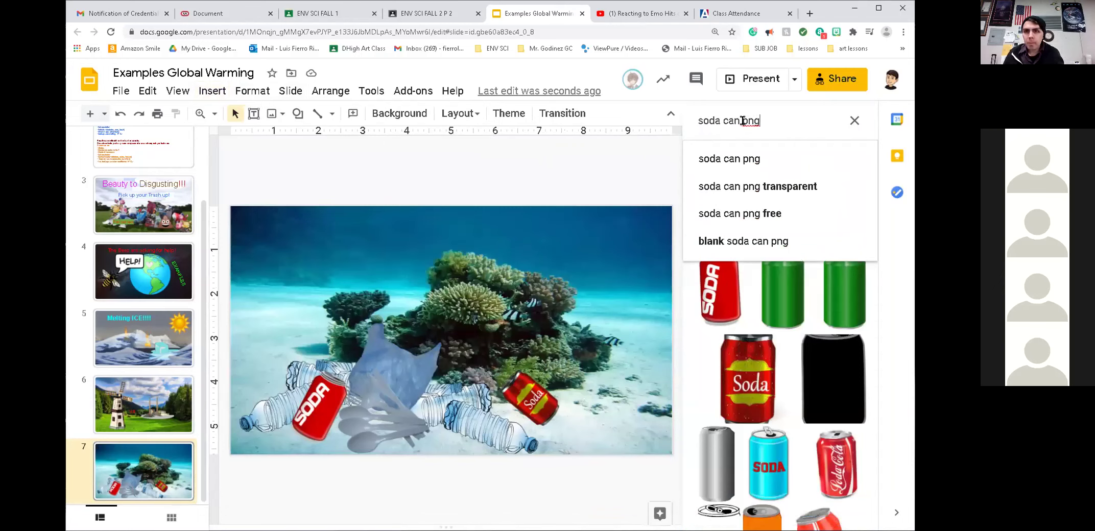
pyautogui.hotkey('ctrl', 'shift', 'Left')
pyautogui.hotkey('ctrl', 'shift', 'Left')
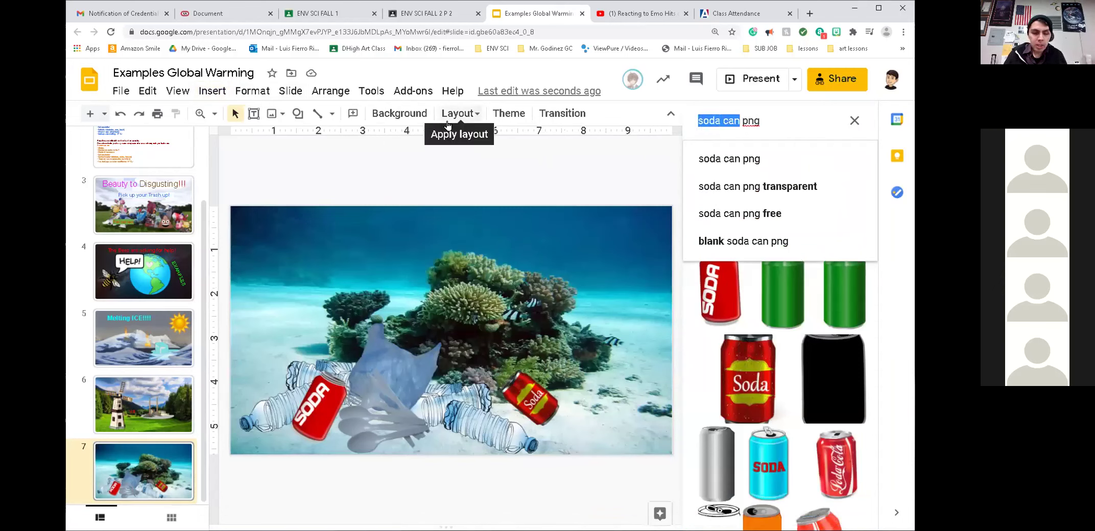
pyautogui.write('fish')
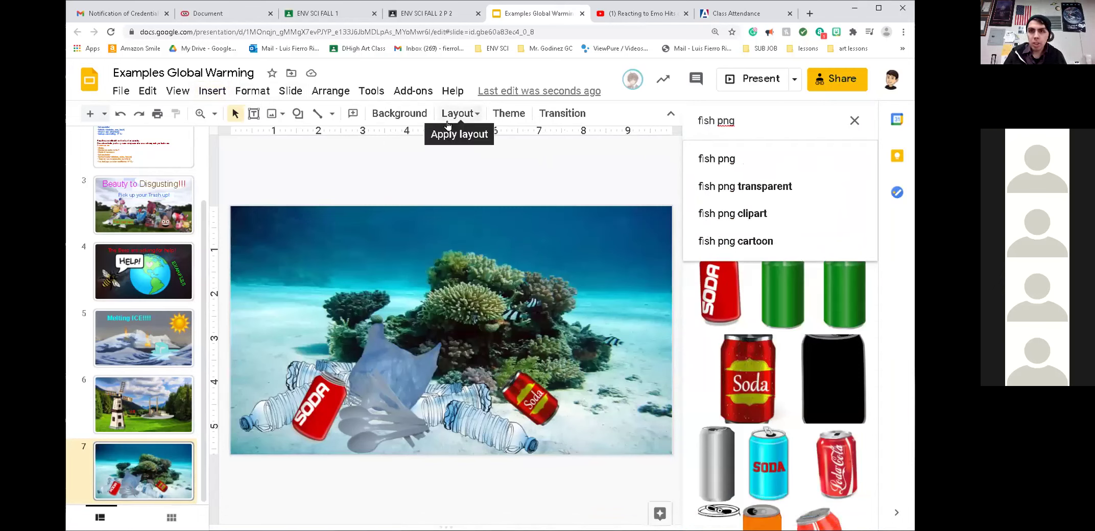
pyautogui.press('Return')
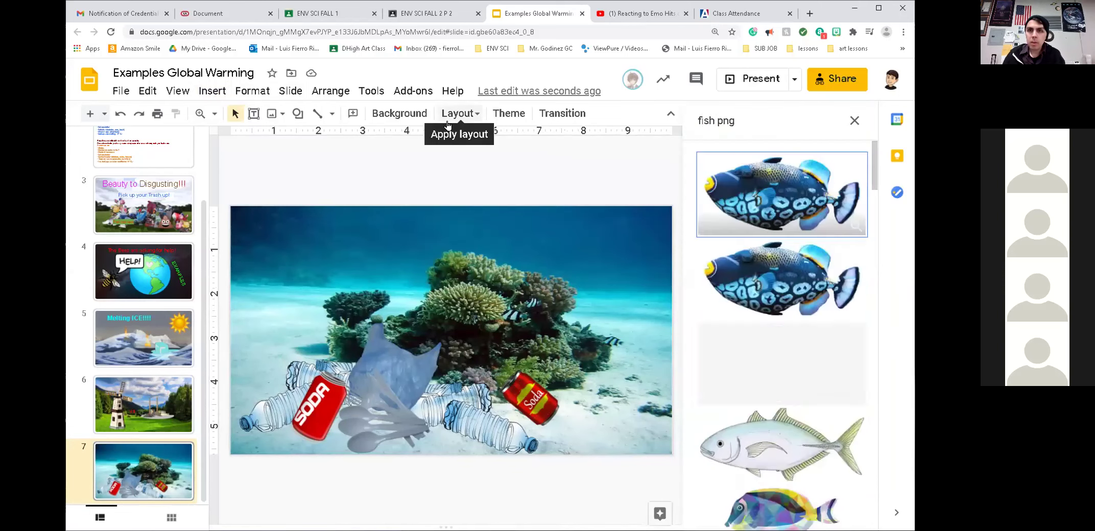
pyautogui.scroll(-5, 791, 274)
pyautogui.scroll(5, 791, 274)
# Step: Search for 'nemo' instead and browse the results
pyautogui.doubleClick(714, 121)
pyautogui.write('nemo')
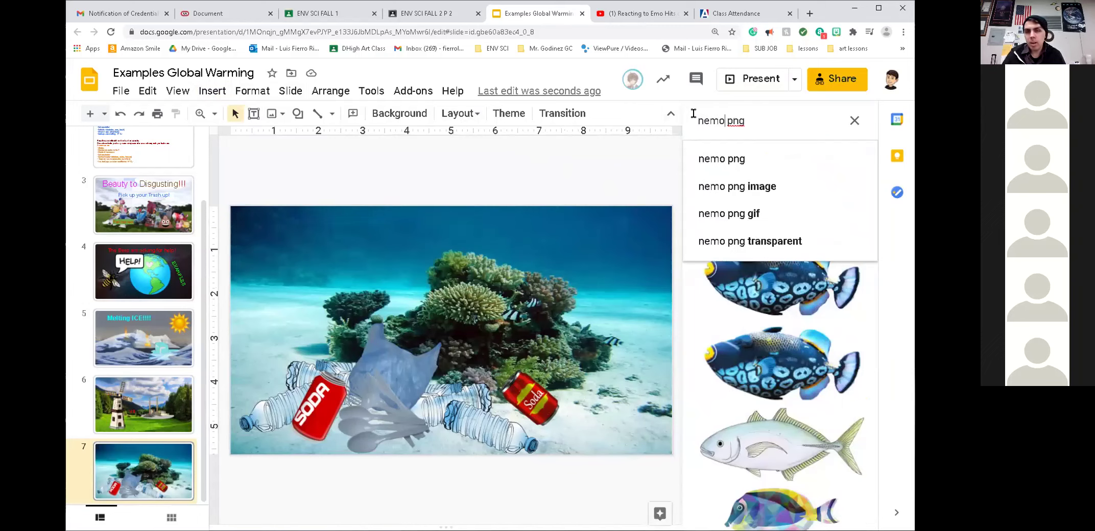
pyautogui.press('Return')
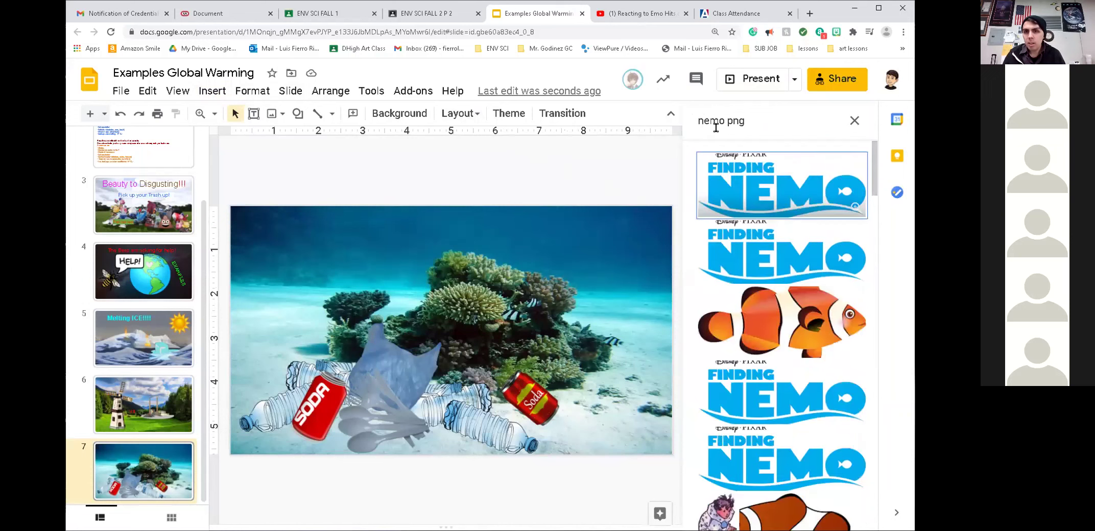
pyautogui.scroll(-5, 728, 205)
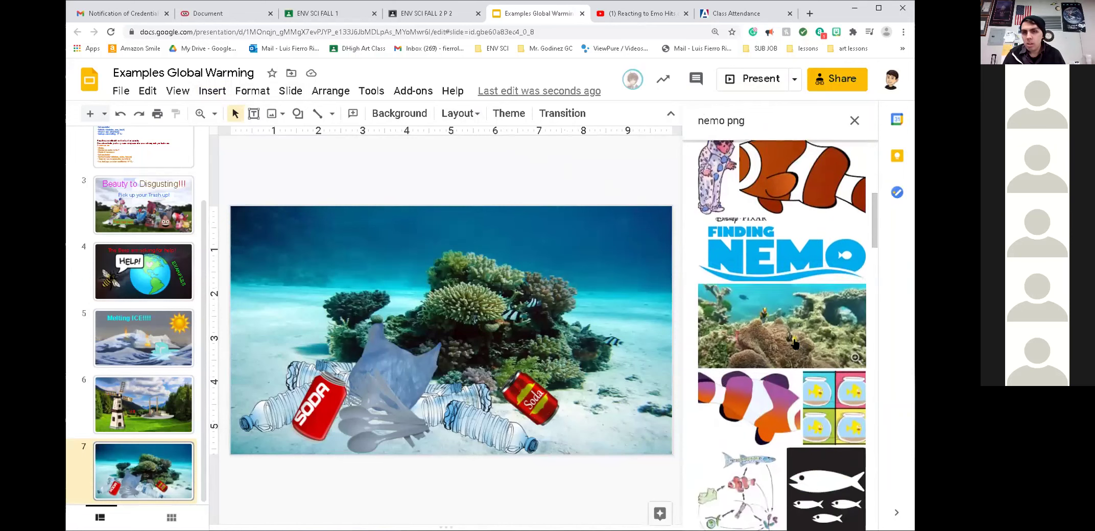
pyautogui.scroll(-5, 797, 338)
pyautogui.scroll(-3, 808, 333)
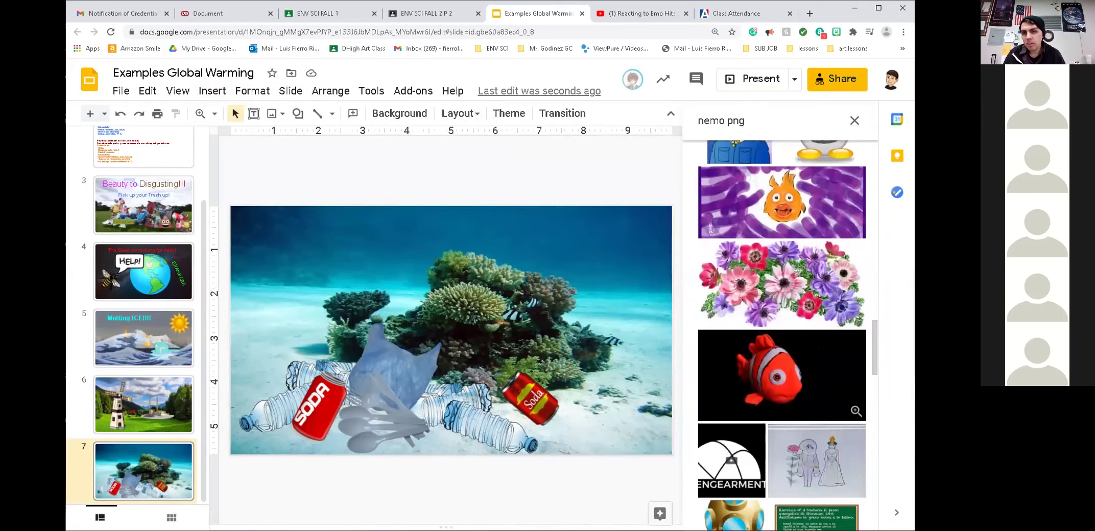
pyautogui.scroll(15, 817, 334)
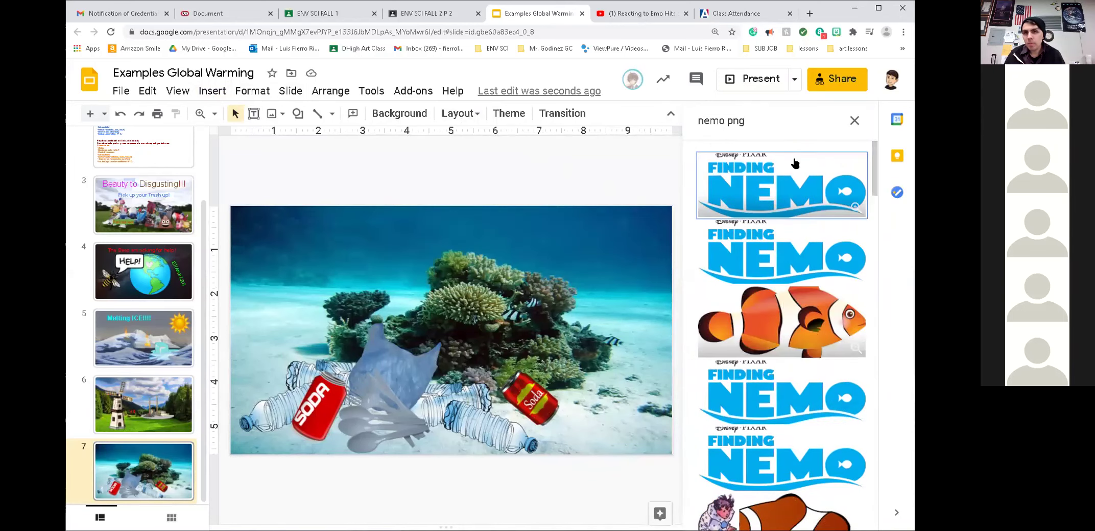
# Step: Search for 'scared fish' and select the first result
pyautogui.moveTo(726, 121); pyautogui.dragTo(658, 116)
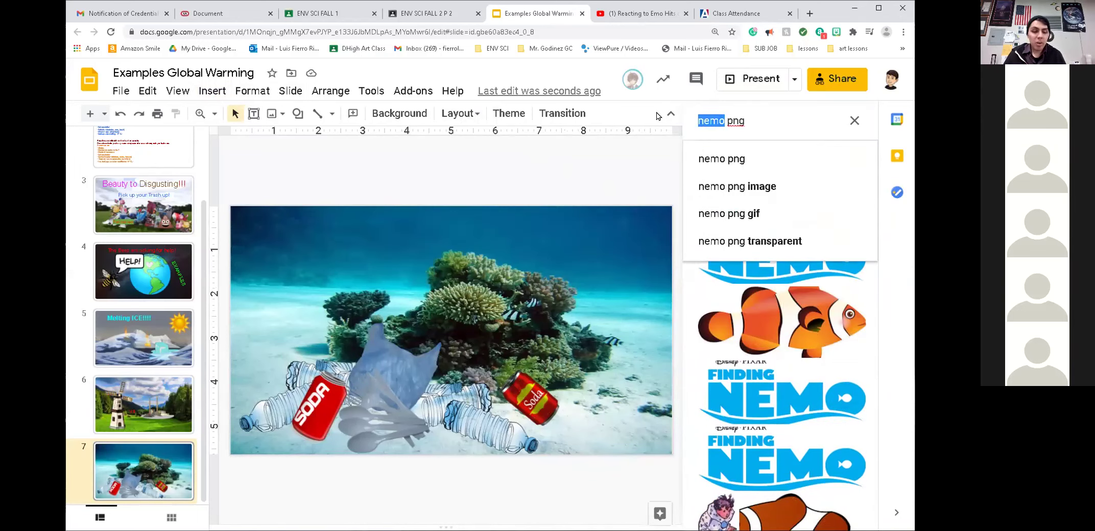
pyautogui.write('scare')
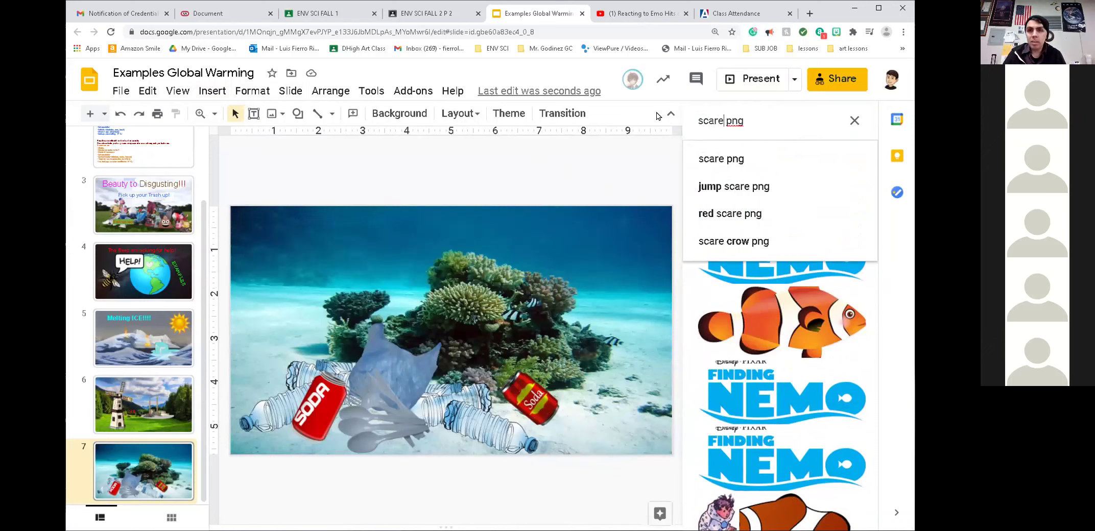
pyautogui.write('d fish')
pyautogui.press('Return')
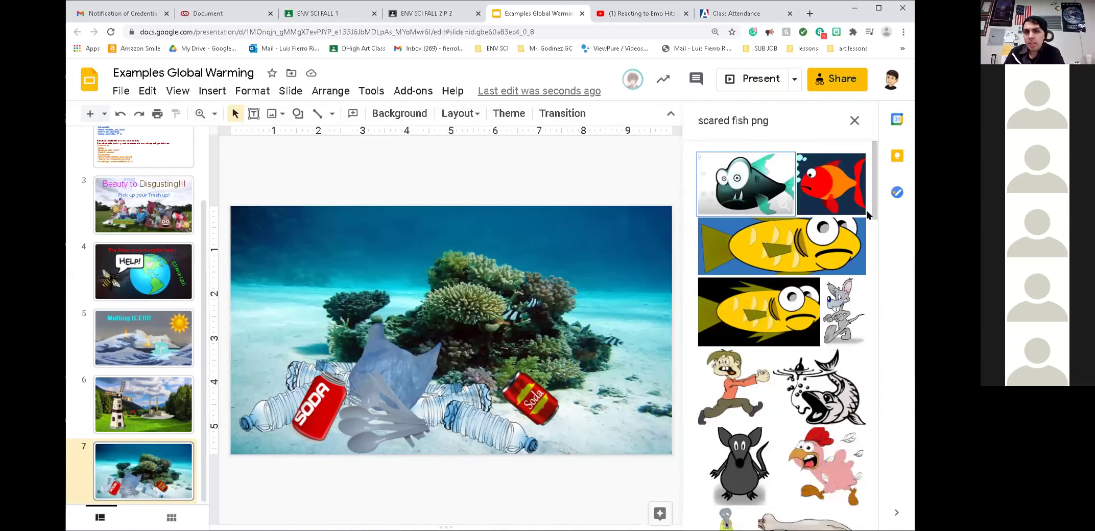
pyautogui.click(771, 183)
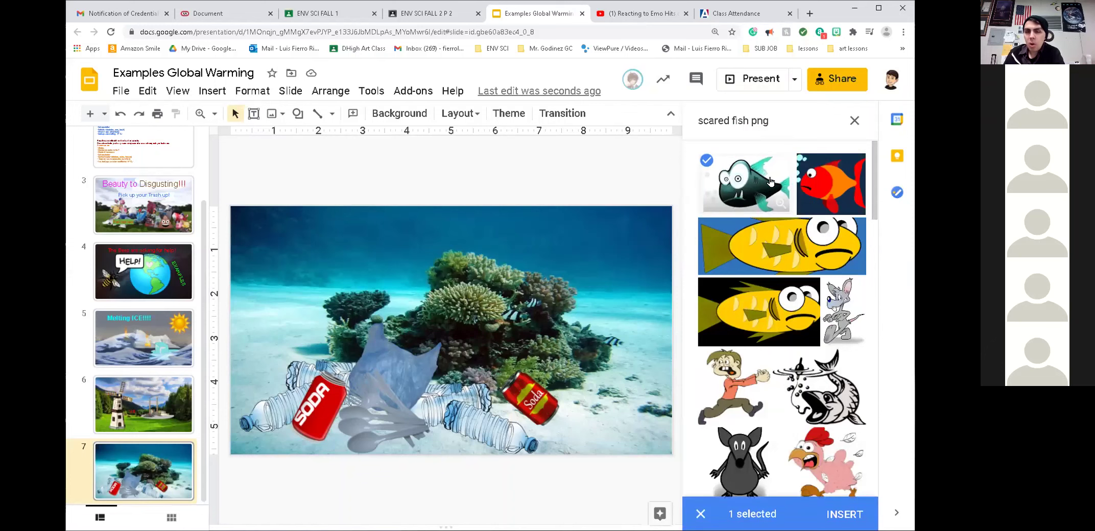
# Step: Insert the scared fish, shrink it and place it right and down beside the coral
pyautogui.click(844, 512)
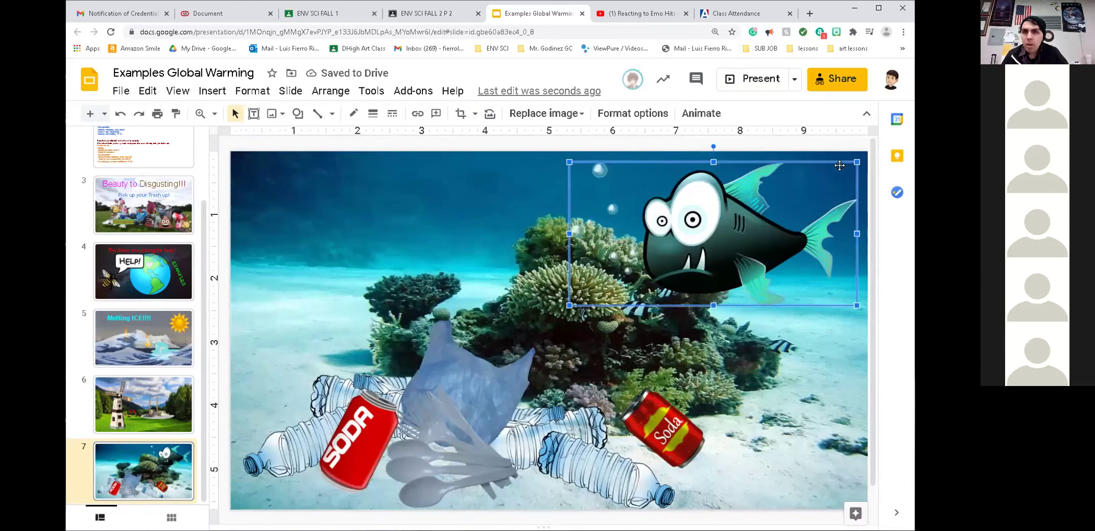
pyautogui.moveTo(857, 161); pyautogui.dragTo(755, 213)
pyautogui.moveTo(715, 256); pyautogui.dragTo(723, 348)
# Step: Open Format options for the fish picture and look through the recolour options
pyautogui.rightClick(700, 333)
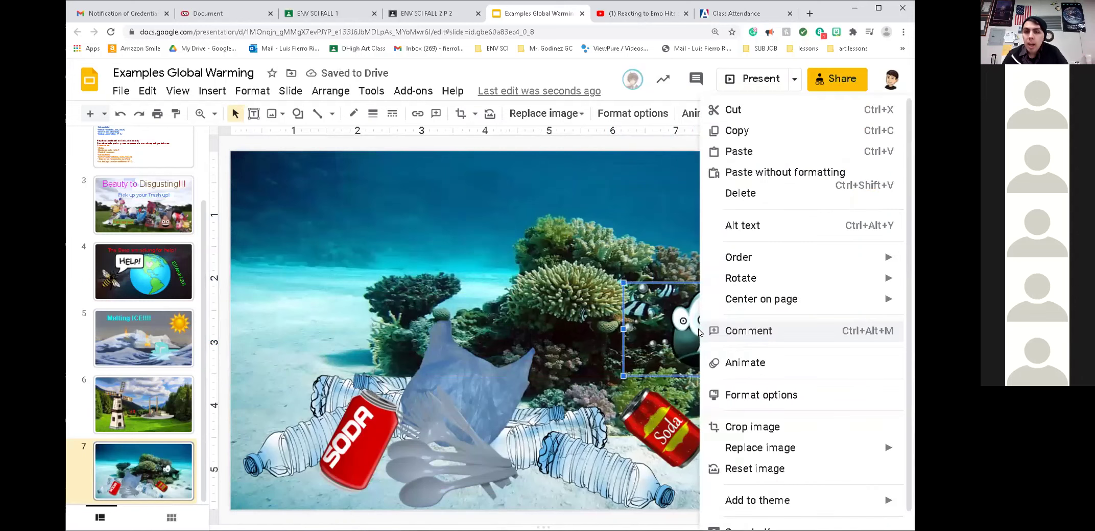
pyautogui.click(761, 395)
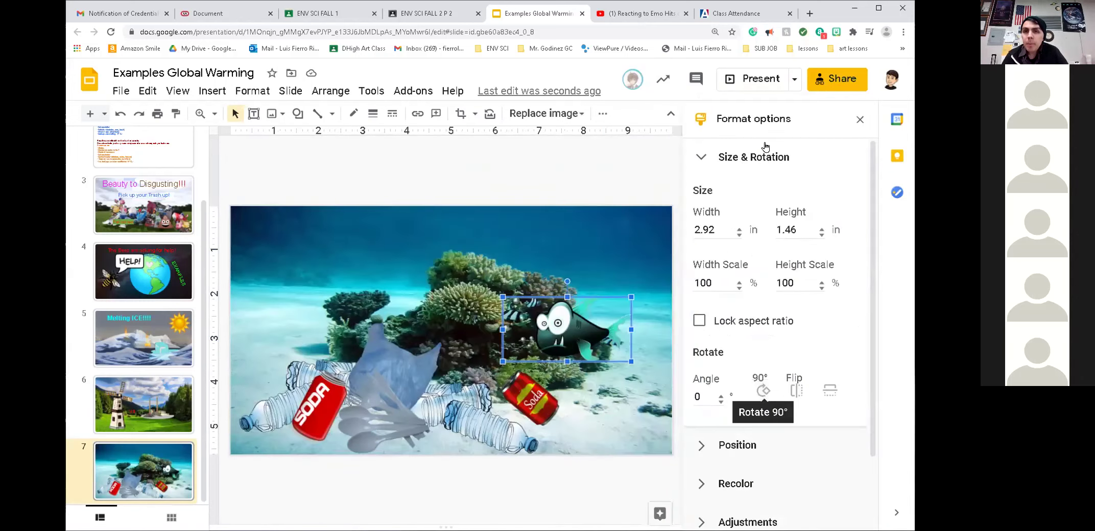
pyautogui.click(702, 164)
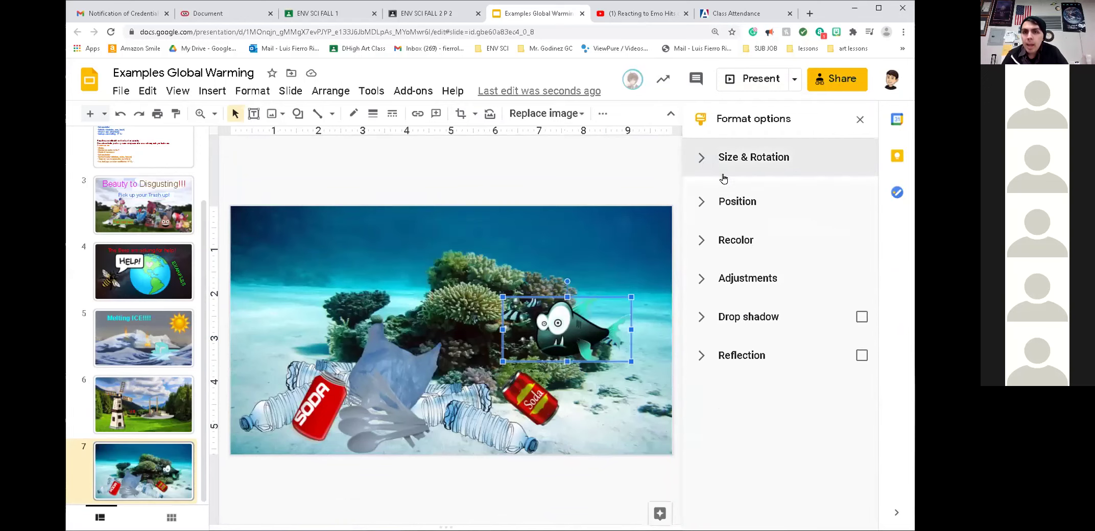
pyautogui.click(702, 238)
pyautogui.click(718, 269)
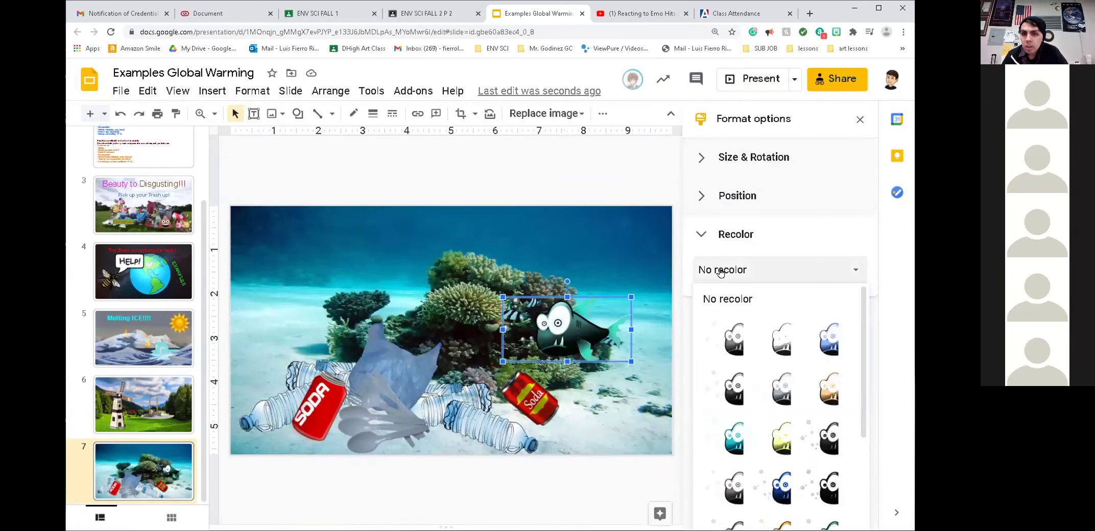
pyautogui.click(706, 241)
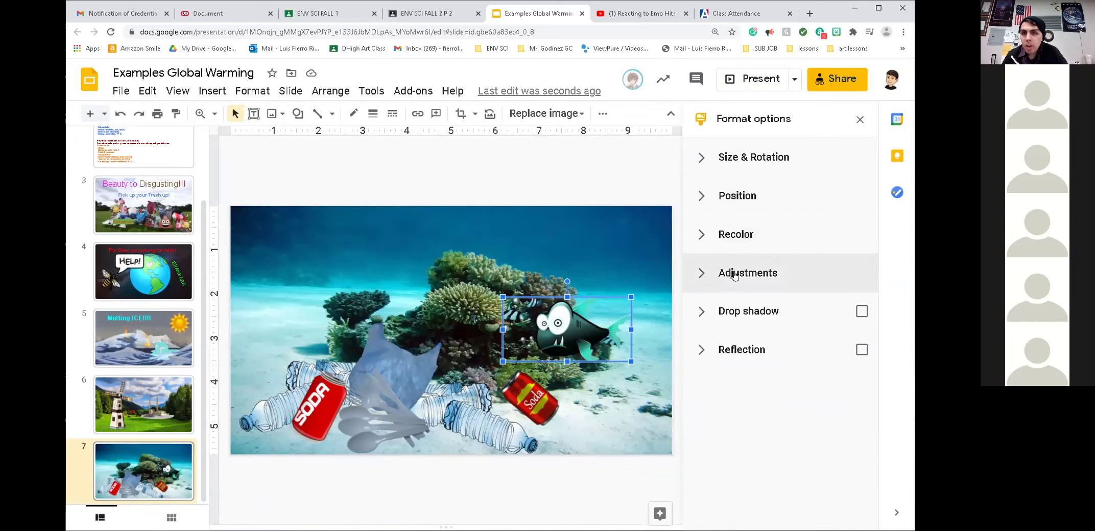
# Step: Raise the fish's brightness by about 10% and its contrast slightly
pyautogui.click(736, 274)
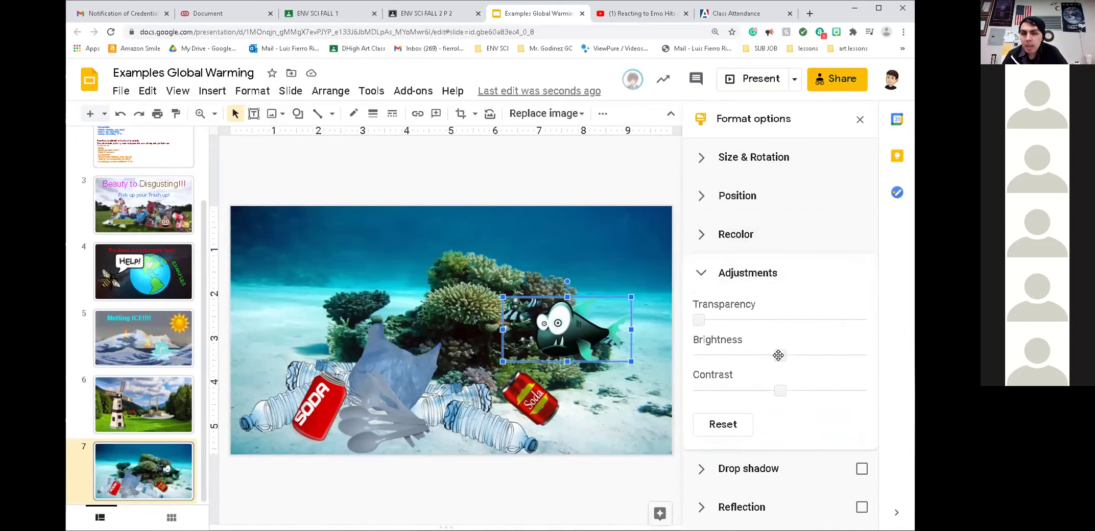
pyautogui.moveTo(778, 355); pyautogui.dragTo(802, 355)
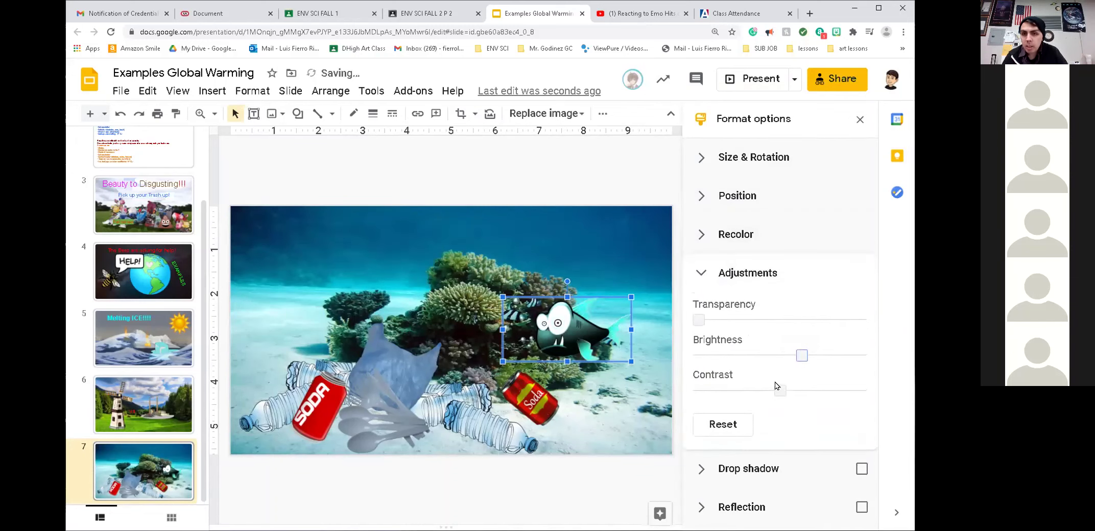
pyautogui.moveTo(779, 387); pyautogui.dragTo(788, 389)
pyautogui.click(703, 273)
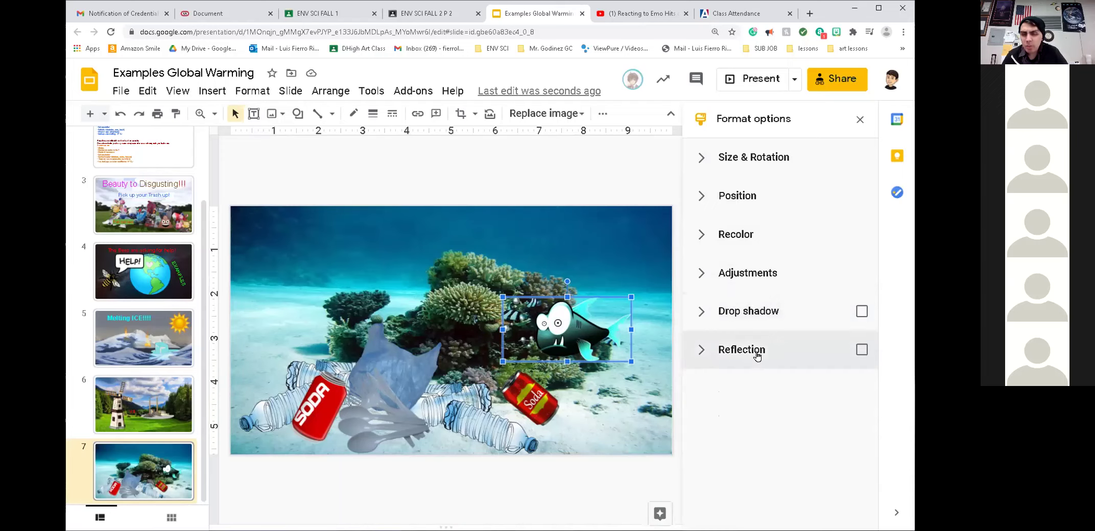
# Step: Give the fish a lighter, farther drop shadow angled lower right, then nudge it down-right
pyautogui.click(792, 313)
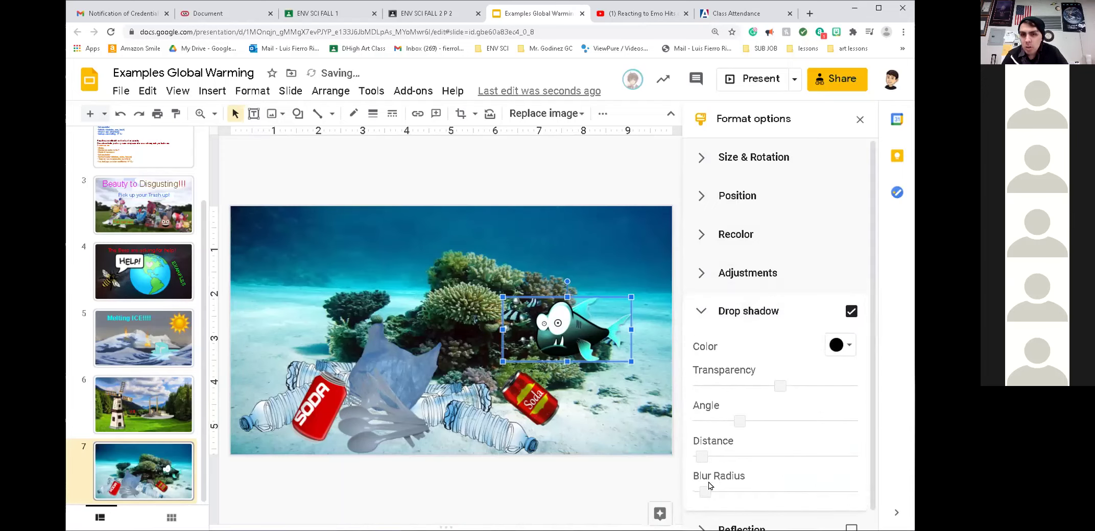
pyautogui.moveTo(702, 456); pyautogui.dragTo(856, 455)
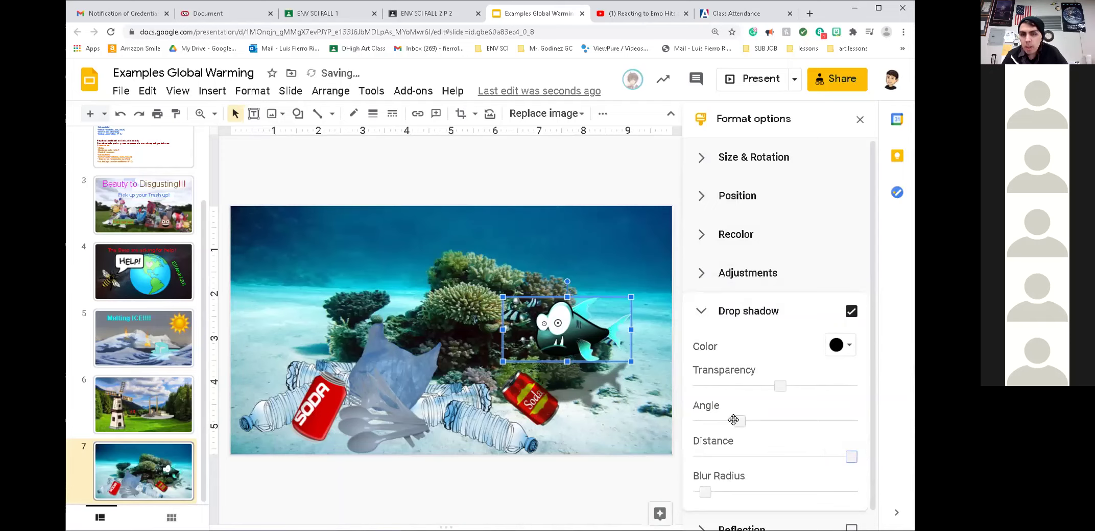
pyautogui.moveTo(733, 420)
pyautogui.mouseDown()
pyautogui.moveTo(704, 424)
pyautogui.moveTo(754, 417)
pyautogui.mouseUp()
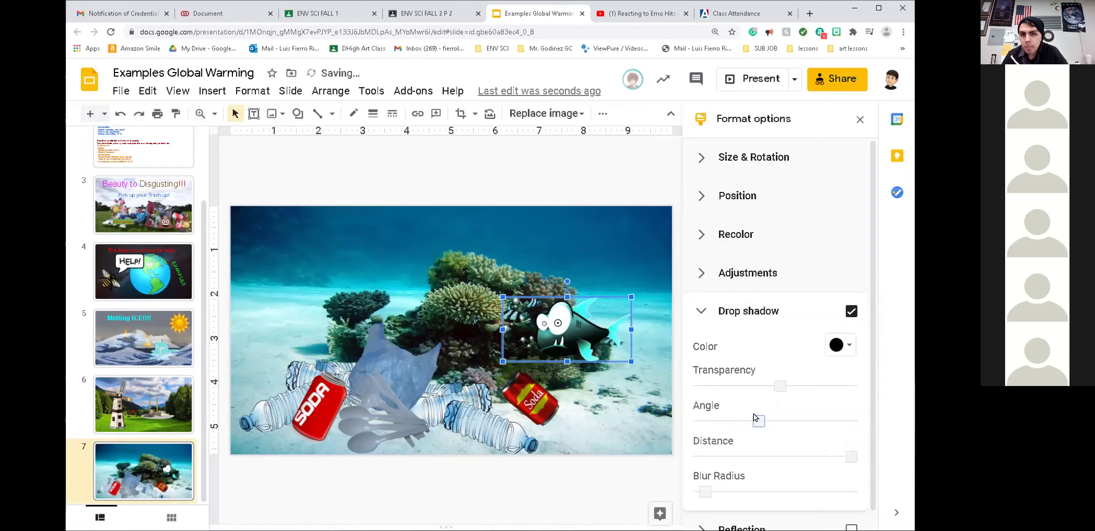
pyautogui.click(737, 423)
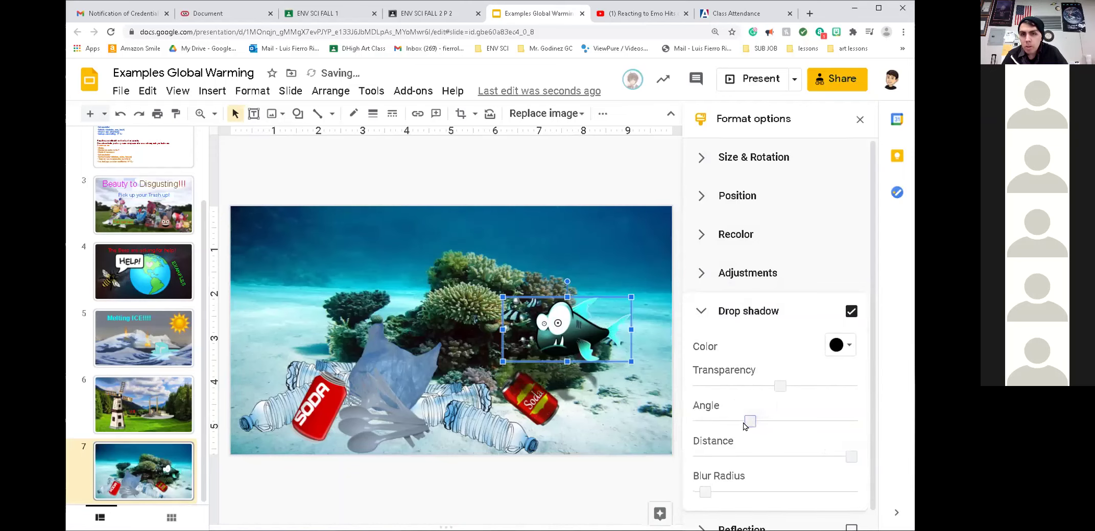
pyautogui.moveTo(746, 421); pyautogui.dragTo(732, 418)
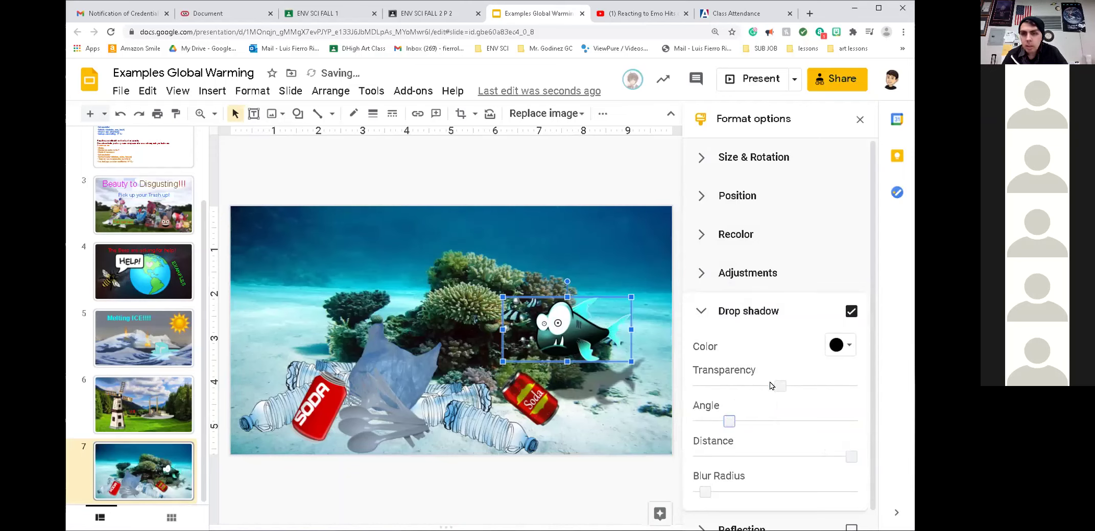
pyautogui.moveTo(777, 382); pyautogui.dragTo(793, 384)
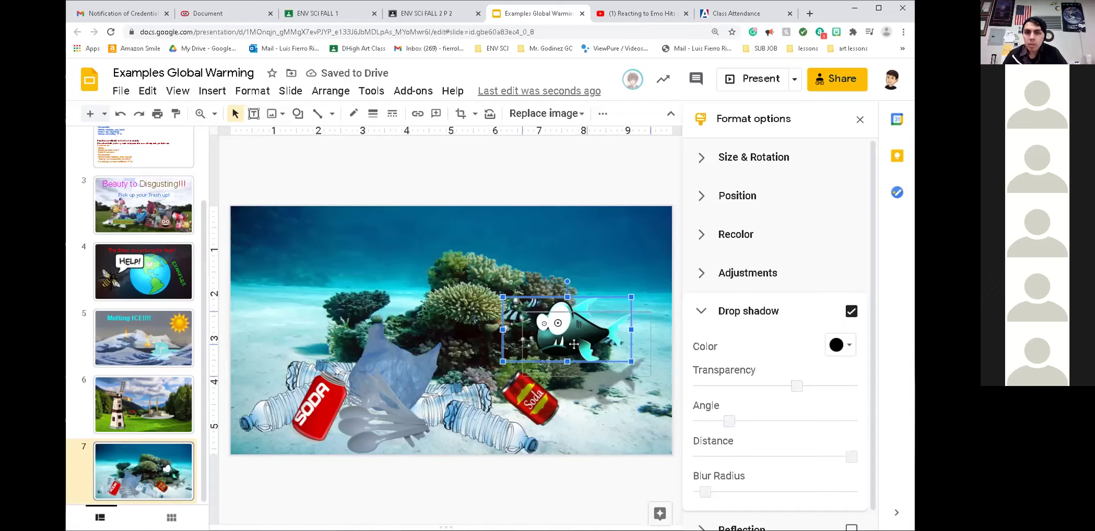
pyautogui.moveTo(556, 333); pyautogui.dragTo(582, 361)
pyautogui.click(628, 253)
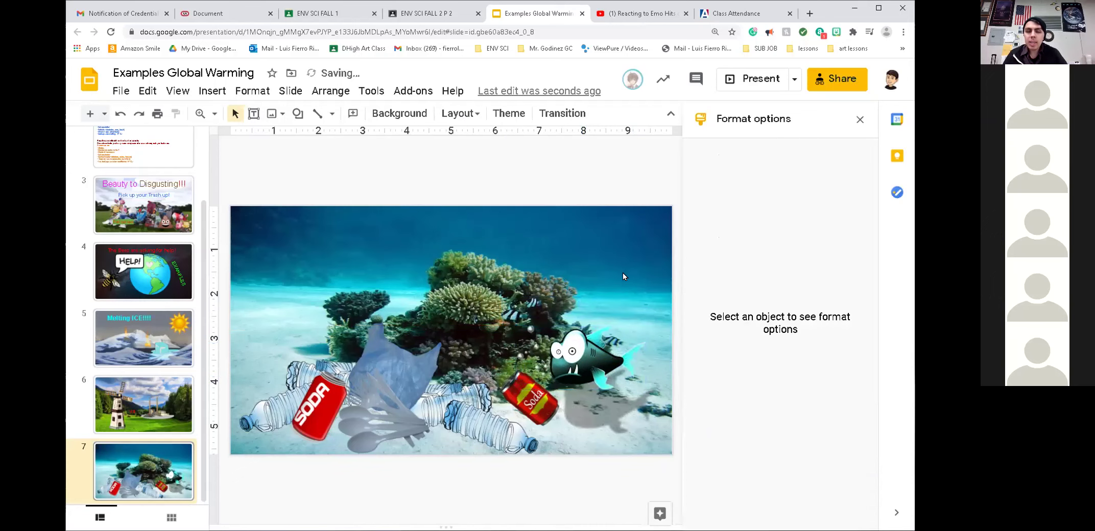
# Step: Give the red Soda can a drop shadow with greater distance, 95° angle and more transparency
pyautogui.click(528, 390)
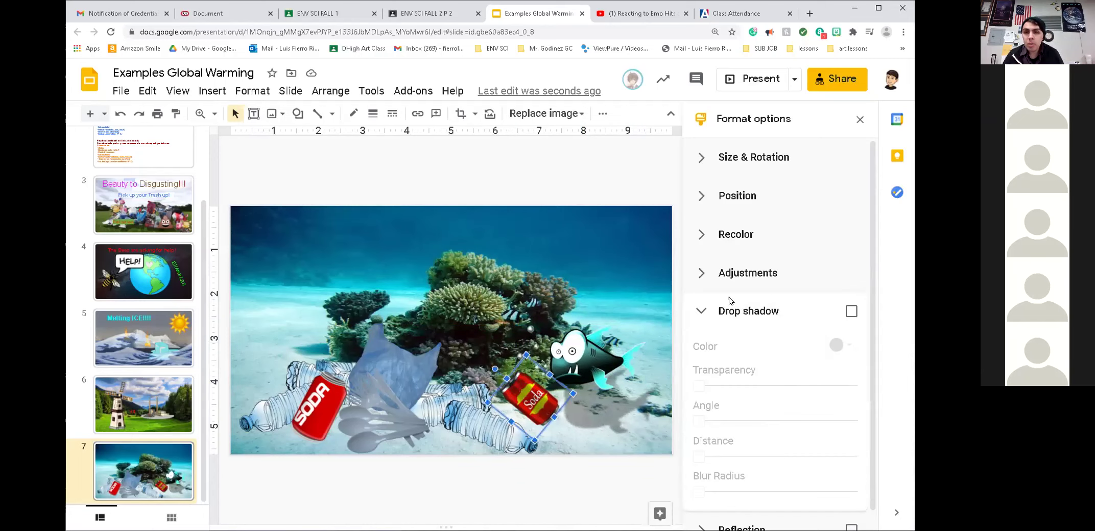
pyautogui.click(851, 311)
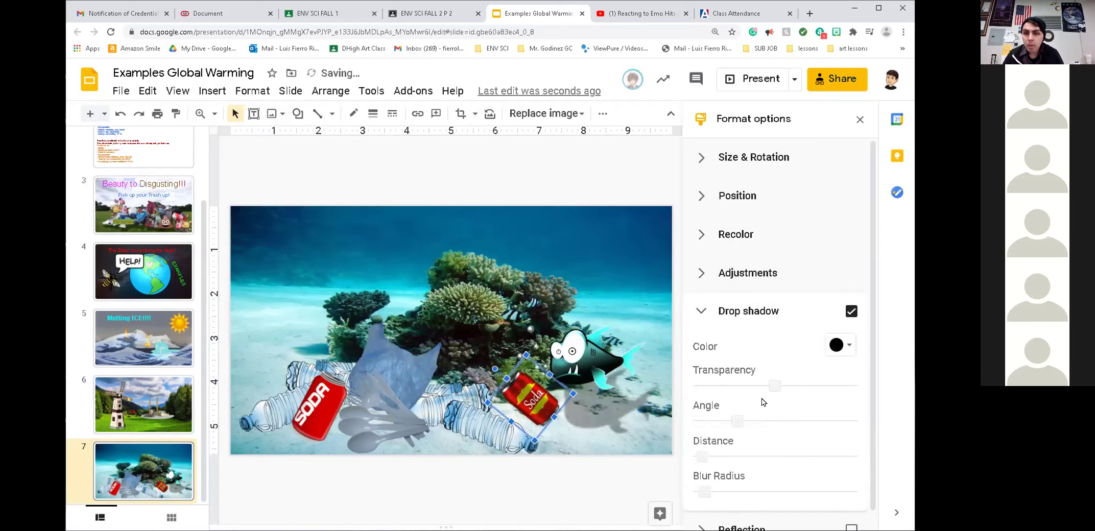
pyautogui.moveTo(706, 453); pyautogui.dragTo(738, 455)
pyautogui.moveTo(737, 421); pyautogui.dragTo(725, 421)
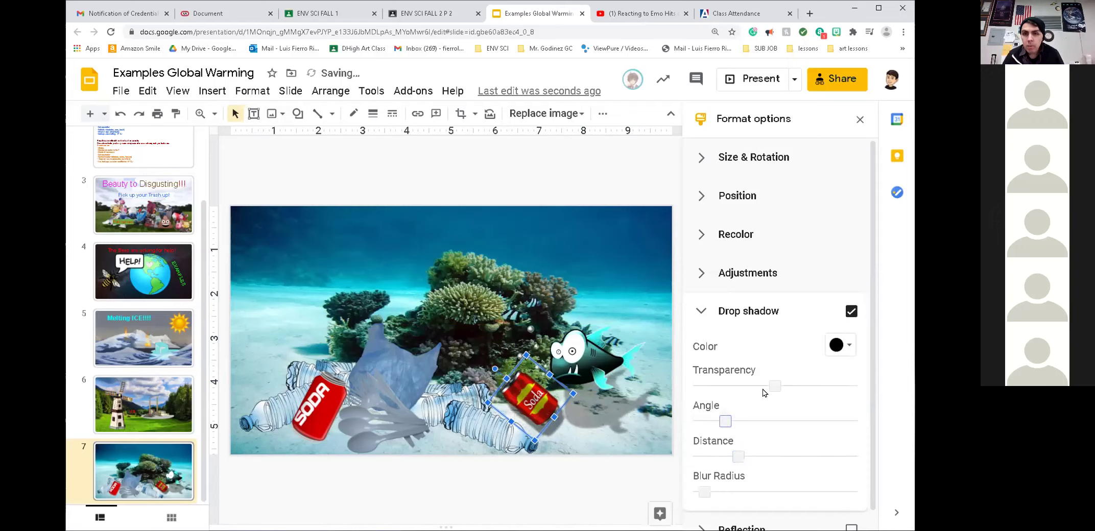
pyautogui.moveTo(776, 386); pyautogui.dragTo(794, 386)
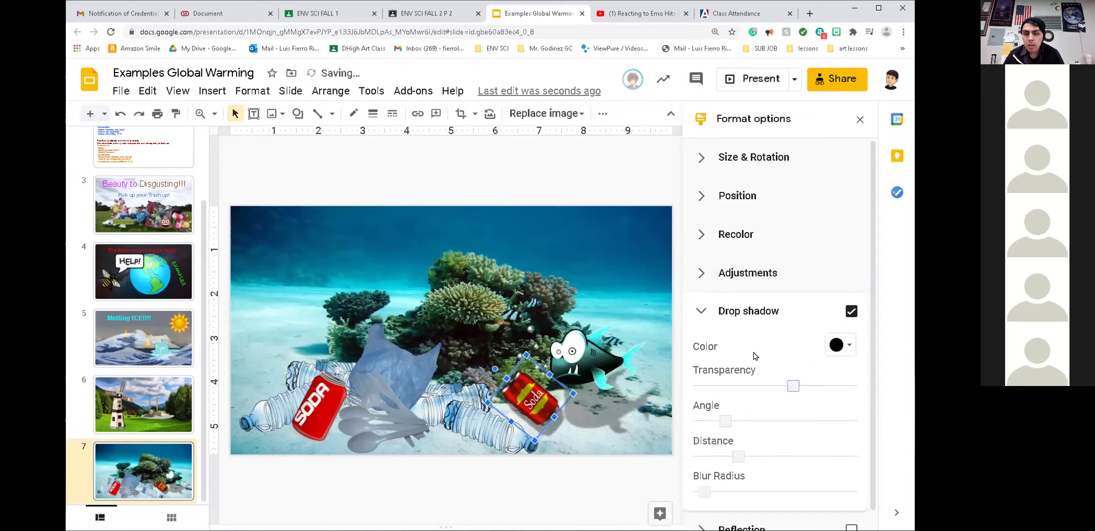
pyautogui.click(743, 240)
pyautogui.click(756, 262)
pyautogui.scroll(-2, 755, 307)
pyautogui.scroll(2, 721, 339)
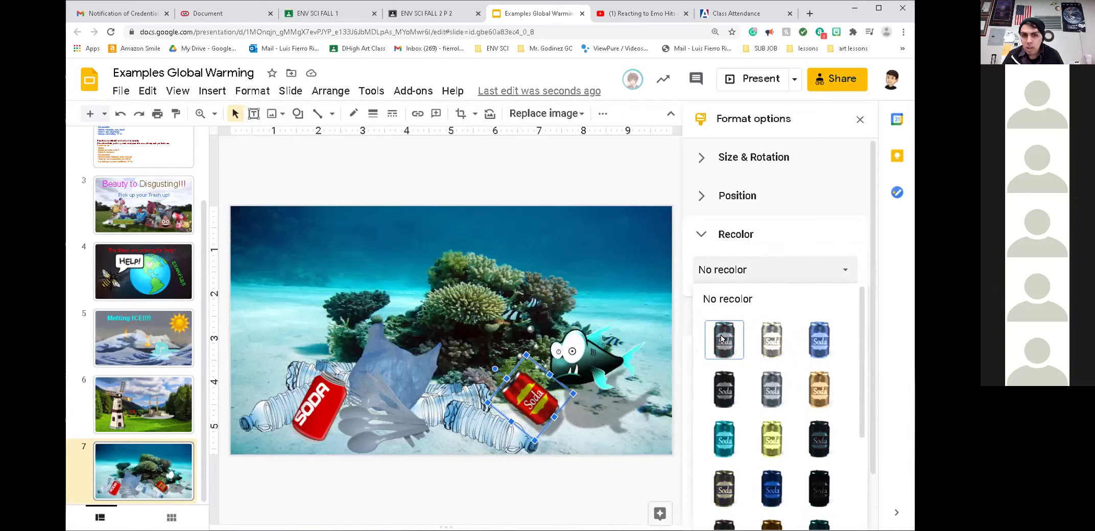
pyautogui.click(721, 339)
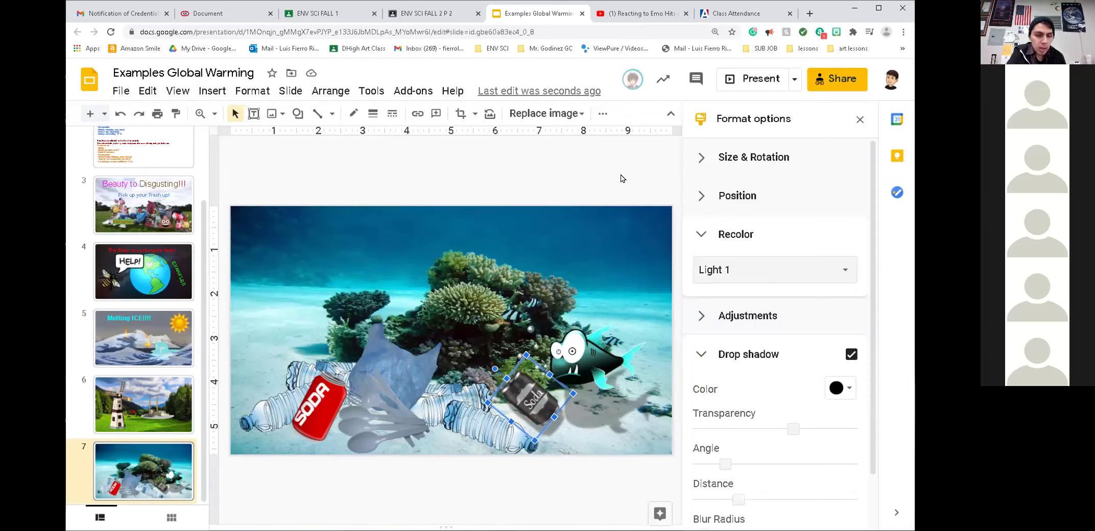
pyautogui.hotkey('ctrl', 'z')
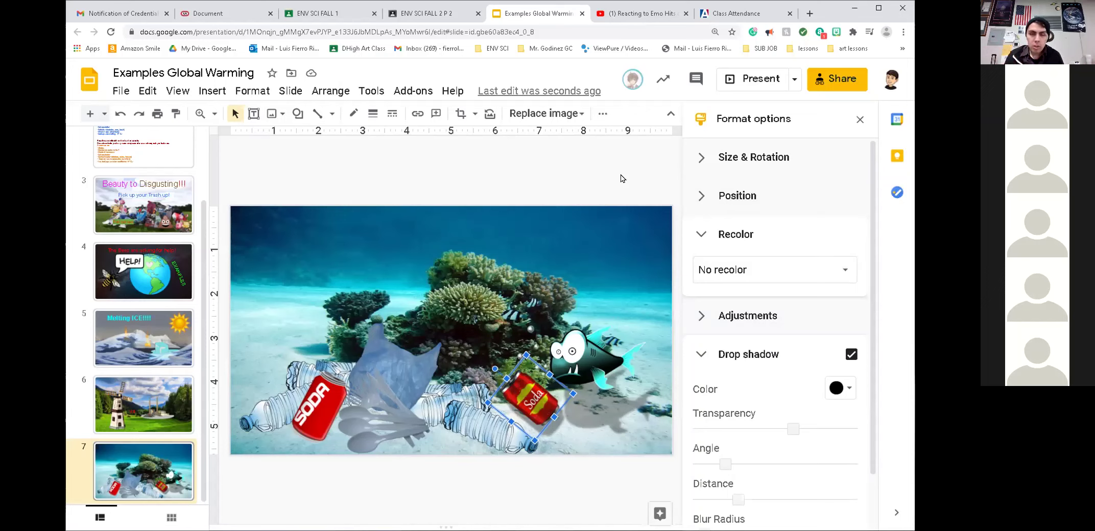
pyautogui.click(760, 266)
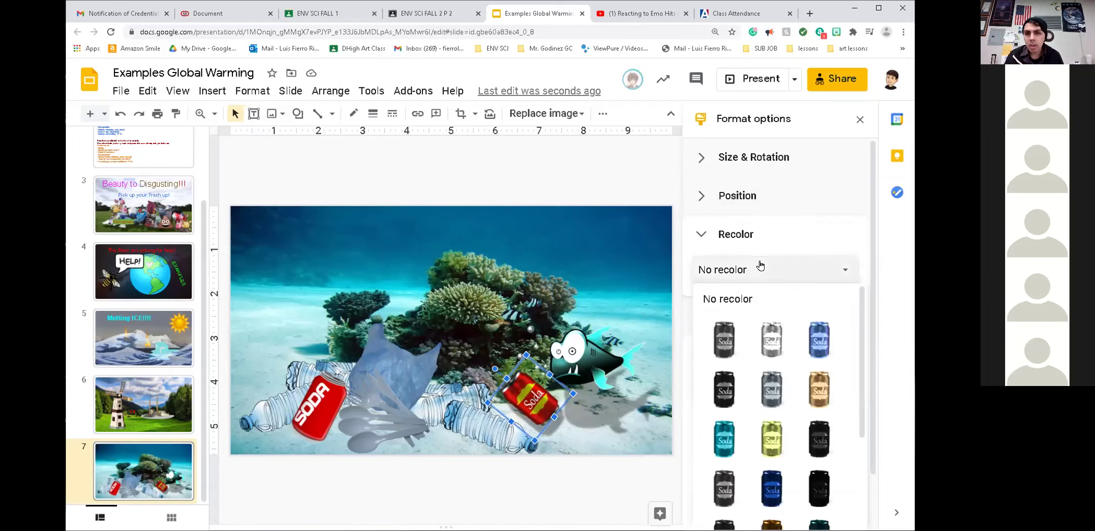
pyautogui.click(774, 443)
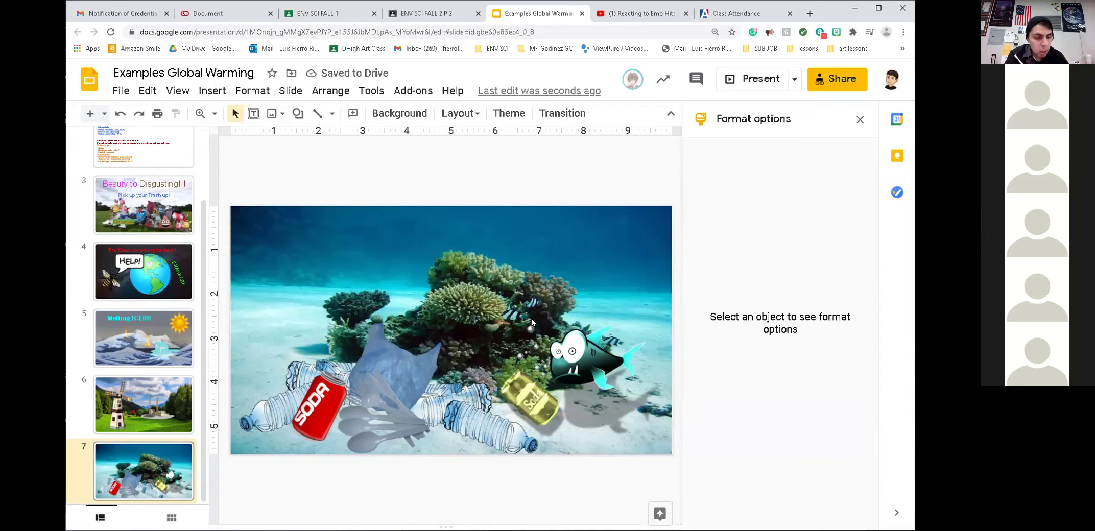
pyautogui.hotkey('ctrl', 'z')
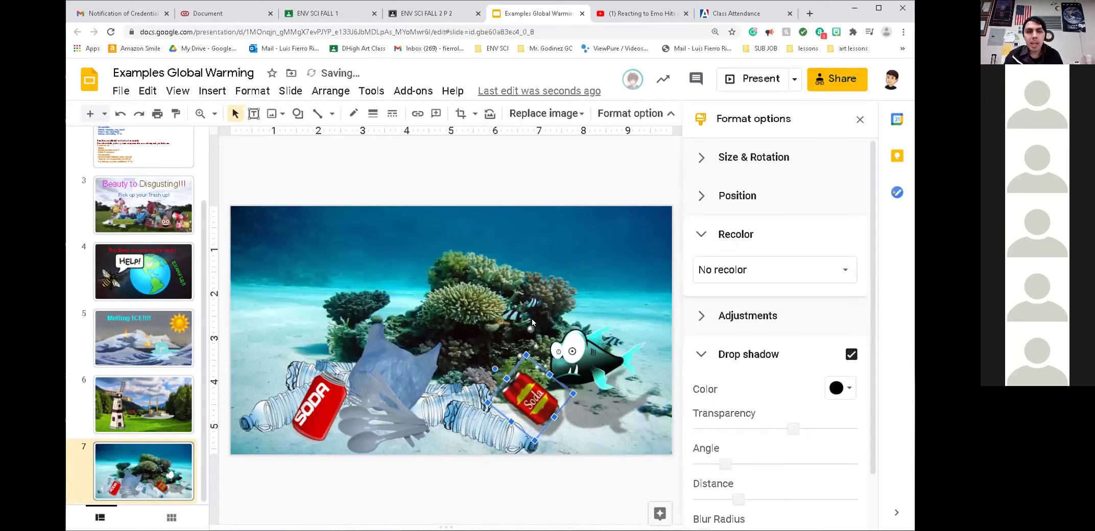
pyautogui.hotkey('ctrl', 'z')
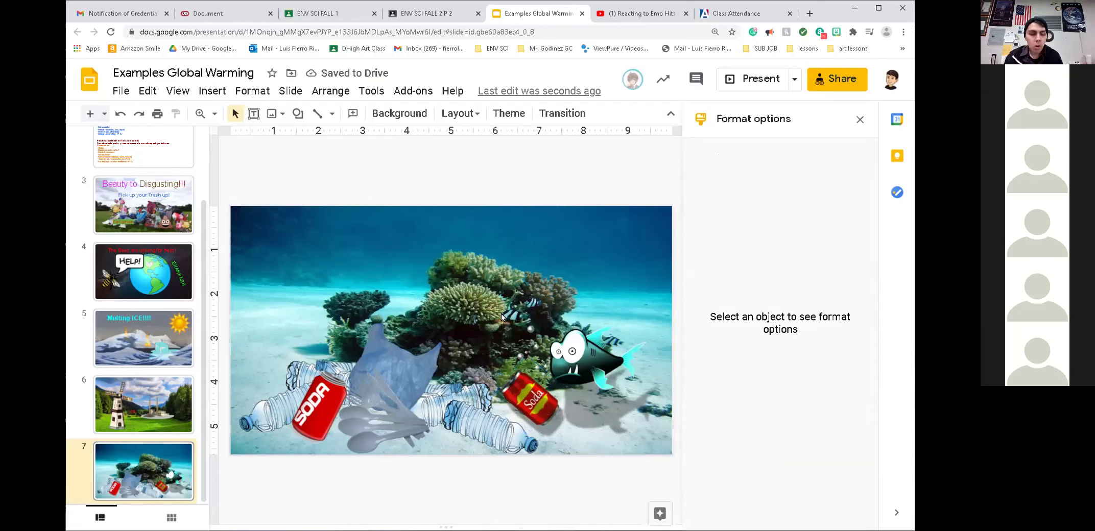
pyautogui.hotkey('ctrl', 'z')
pyautogui.hotkey('ctrl', 'z')
pyautogui.hotkey('ctrl', 'z')
pyautogui.hotkey('ctrl', 'z')
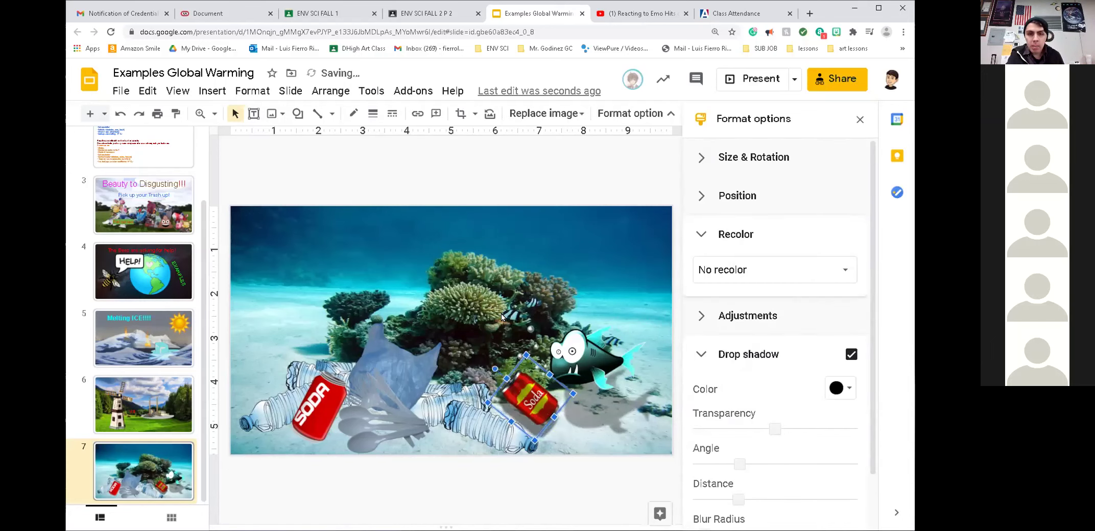
pyautogui.hotkey('ctrl', 'z')
pyautogui.hotkey('ctrl', 'z')
pyautogui.hotkey('ctrl', 'z')
pyautogui.hotkey('ctrl', 'z')
pyautogui.hotkey('ctrl', 'z')
pyautogui.hotkey('ctrl', 'z')
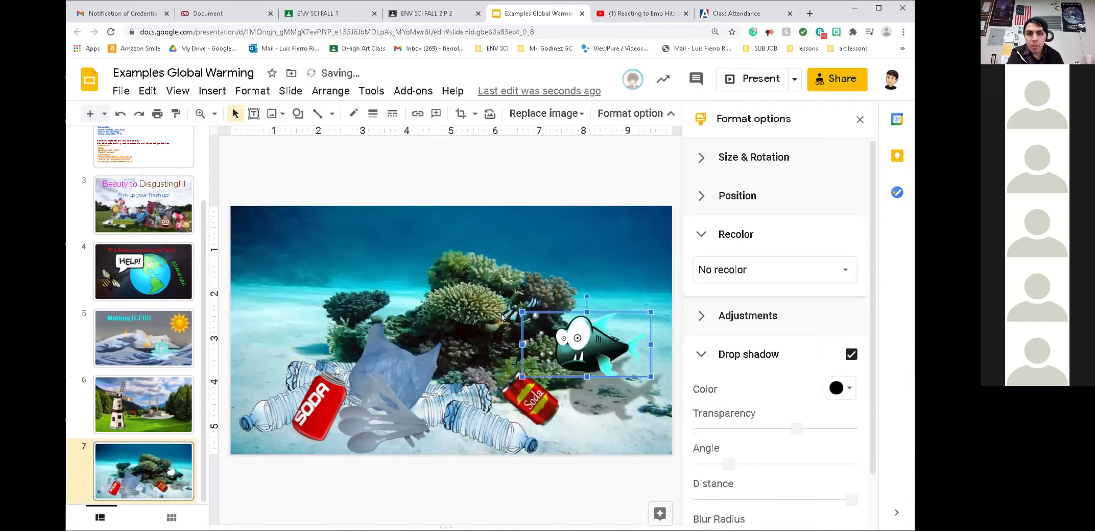
pyautogui.hotkey('ctrl', 'z')
pyautogui.hotkey('ctrl', 'z')
pyautogui.hotkey('ctrl', 'z')
pyautogui.hotkey('ctrl', 'z')
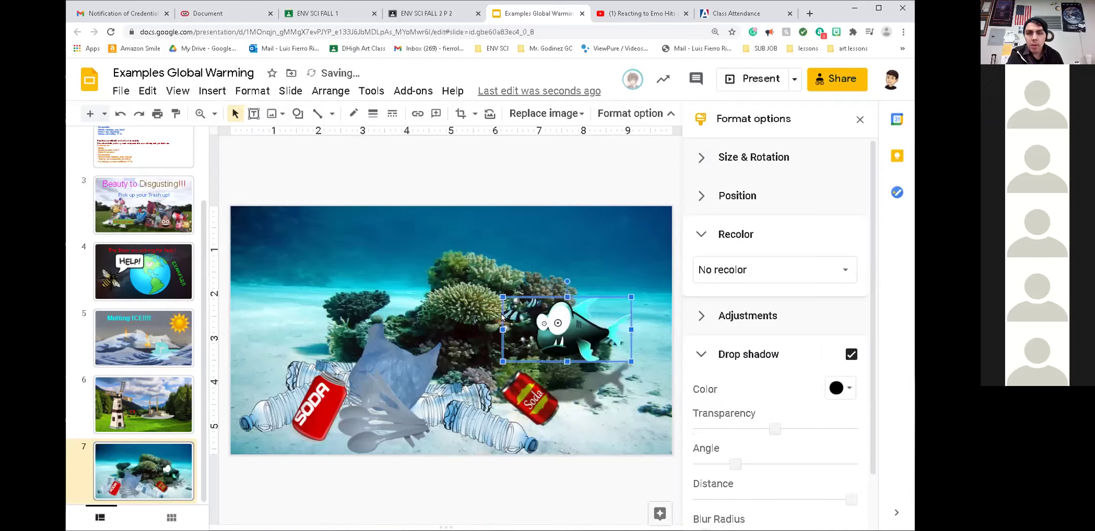
pyautogui.hotkey('ctrl', 'z')
pyautogui.hotkey('ctrl', 'z')
pyautogui.hotkey('ctrl', 'z')
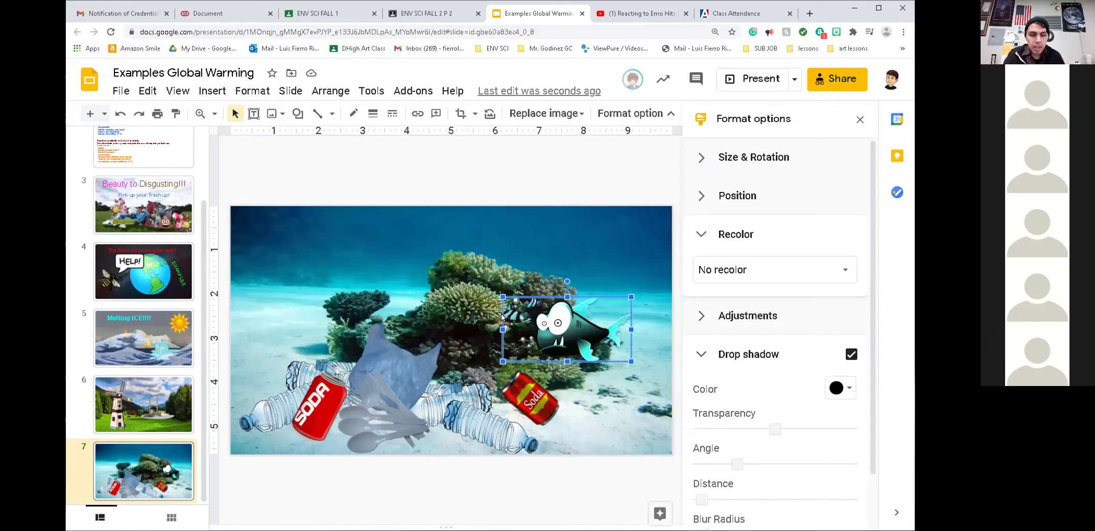
pyautogui.hotkey('ctrl', 'y')
pyautogui.hotkey('ctrl', 'y')
pyautogui.hotkey('ctrl', 'y')
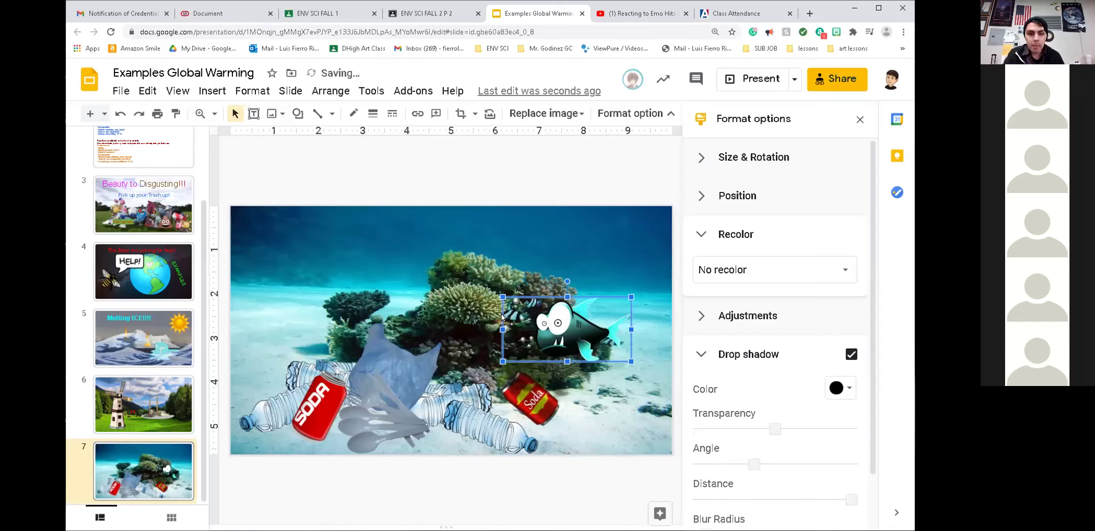
pyautogui.hotkey('ctrl', 'y')
pyautogui.hotkey('ctrl', 'y')
pyautogui.hotkey('ctrl', 'y')
pyautogui.hotkey('ctrl', 'y')
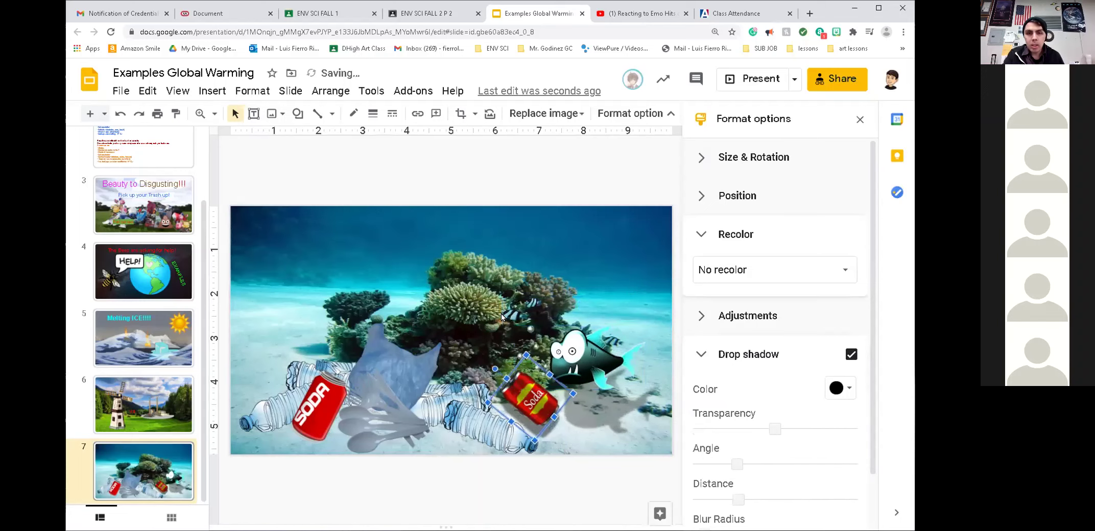
pyautogui.hotkey('ctrl', 'y')
pyautogui.hotkey('ctrl', 'y')
pyautogui.hotkey('ctrl', 'y')
pyautogui.hotkey('ctrl', 'y')
pyautogui.hotkey('ctrl', 'y')
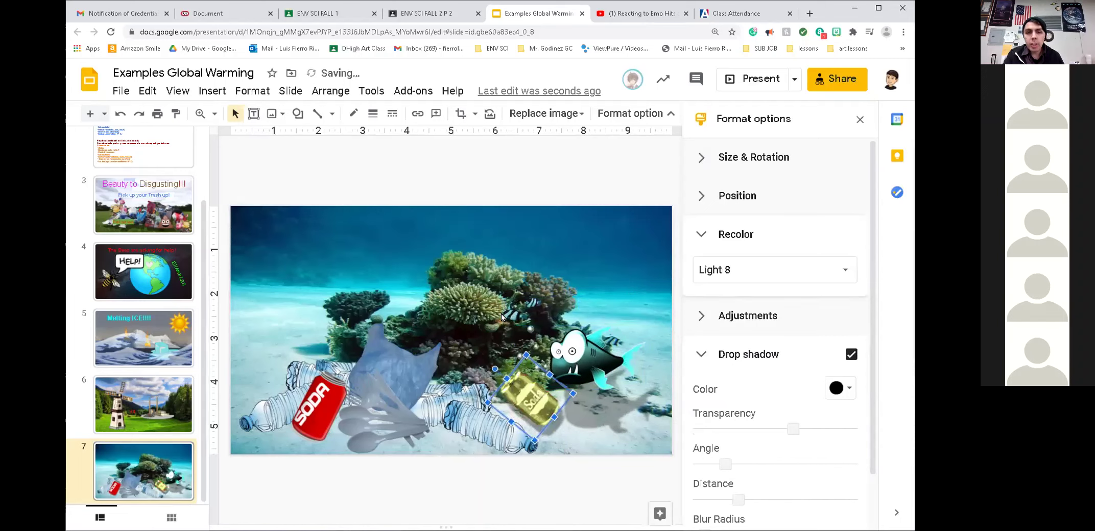
pyautogui.hotkey('ctrl', 'y')
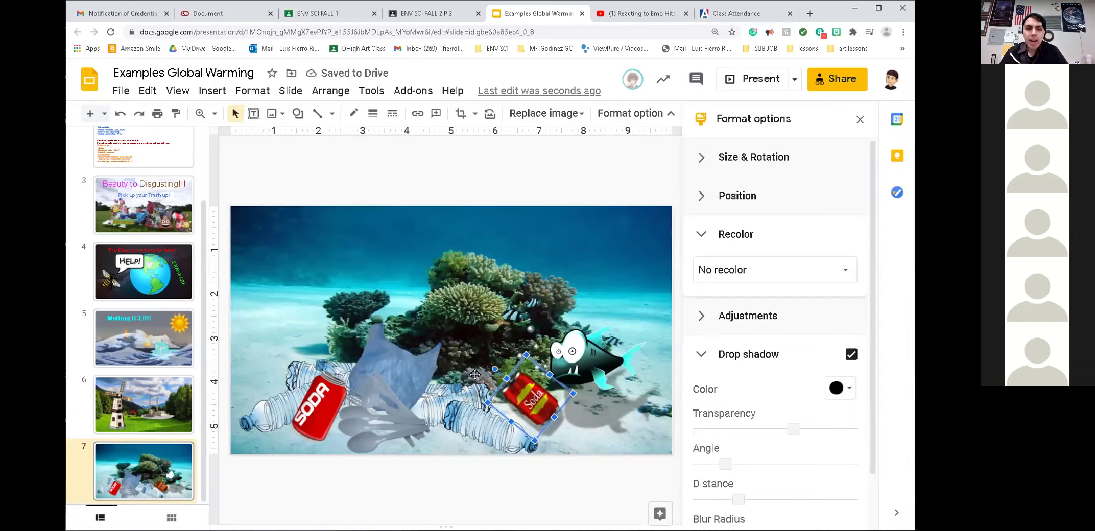
pyautogui.click(458, 363)
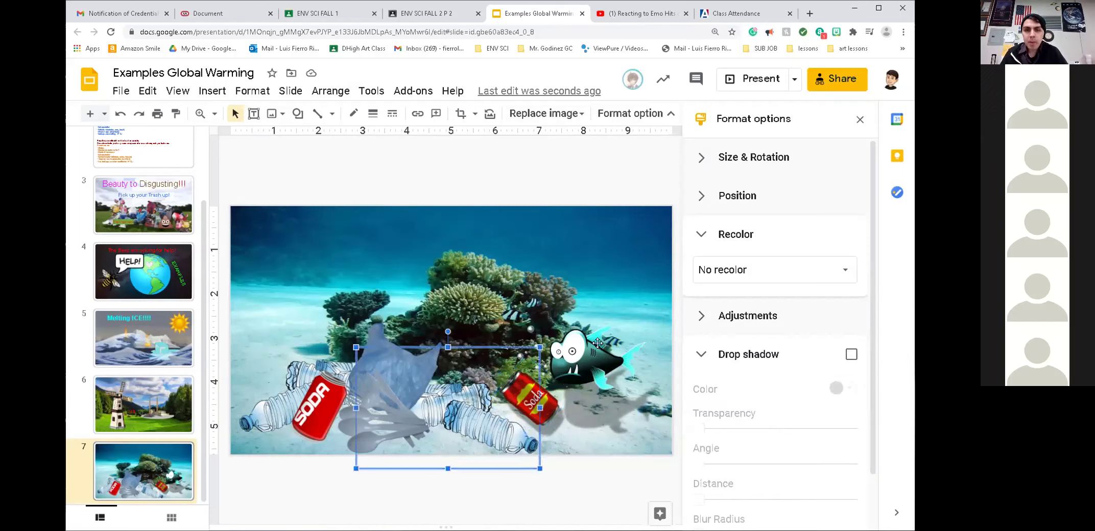
pyautogui.click(615, 298)
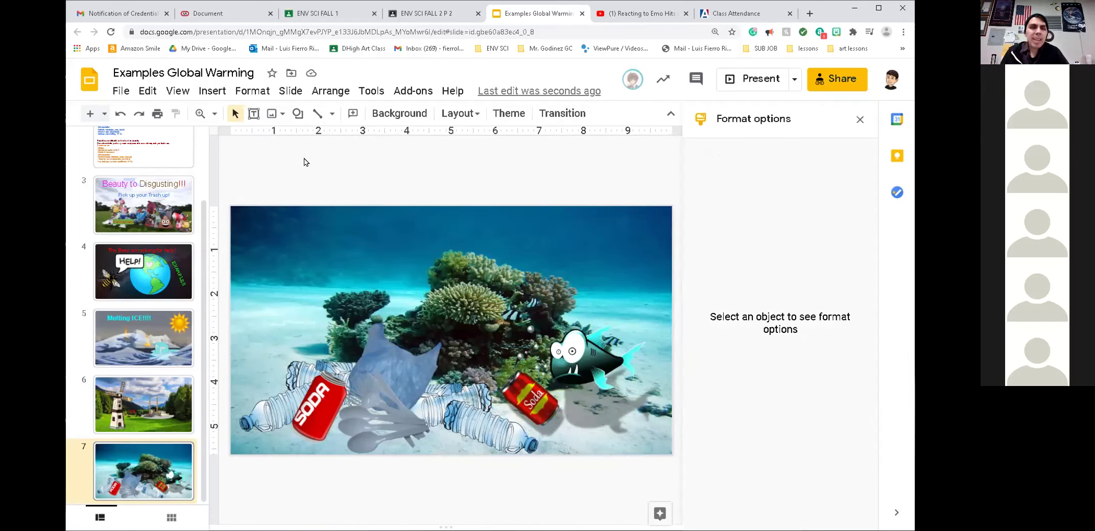
# Step: Draw a thin text box across the top of the reef slide
pyautogui.click(212, 91)
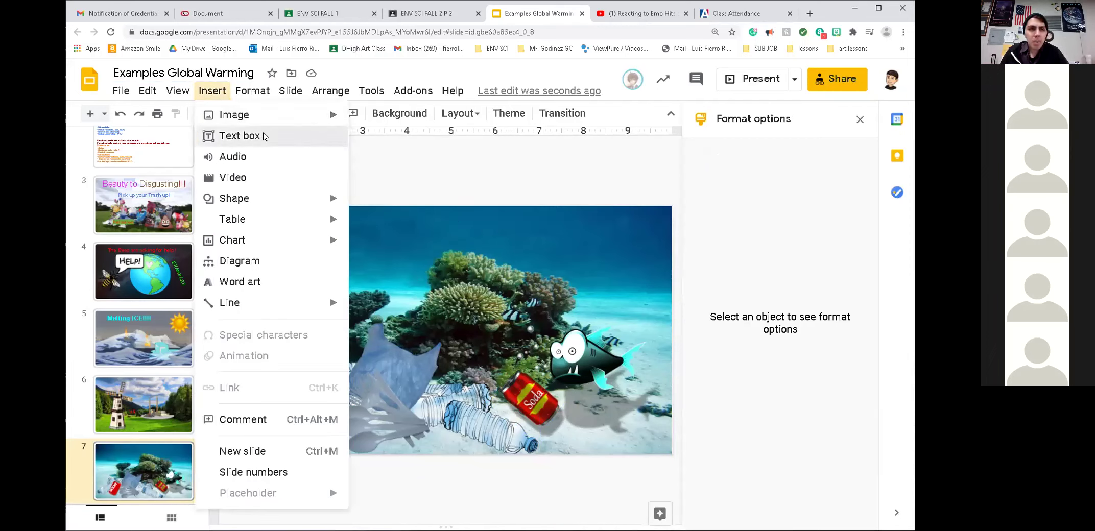
pyautogui.click(262, 135)
pyautogui.moveTo(271, 218)
pyautogui.mouseDown()
pyautogui.moveTo(601, 266)
pyautogui.moveTo(669, 283)
pyautogui.moveTo(669, 295)
pyautogui.mouseUp()
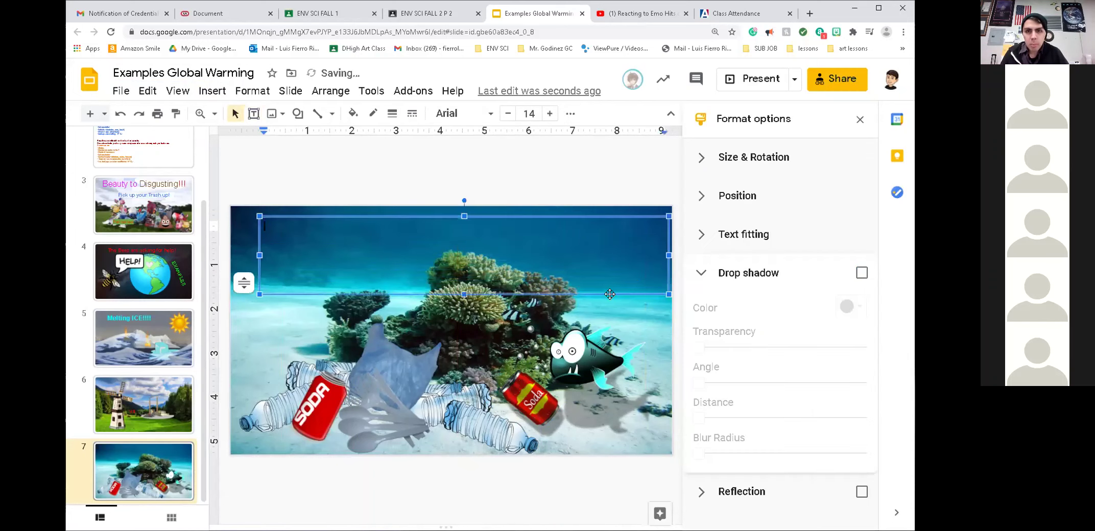
pyautogui.moveTo(666, 291); pyautogui.dragTo(632, 235)
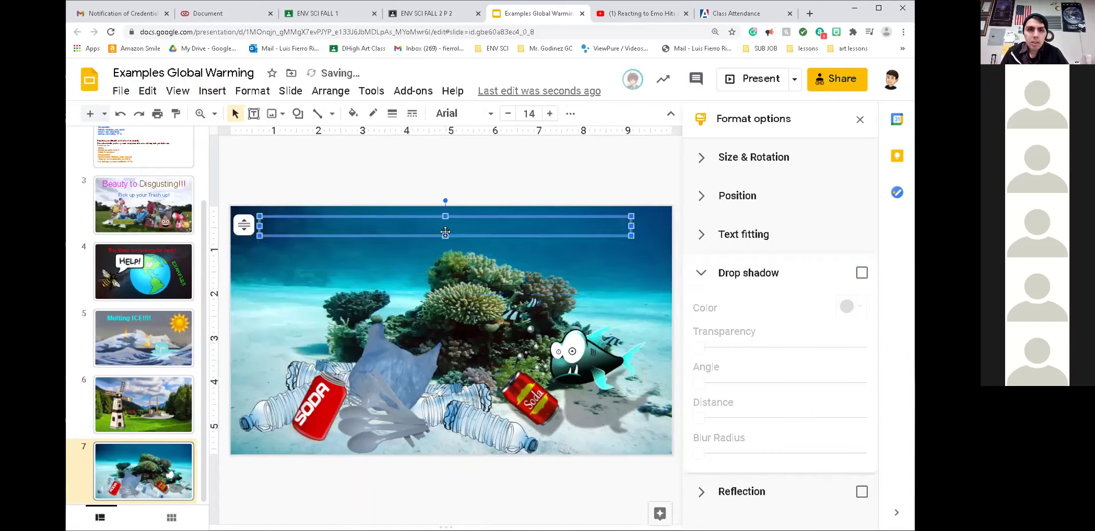
# Step: Type the title 'Don't BUy PLastic!!' into the text box
pyautogui.click(302, 224)
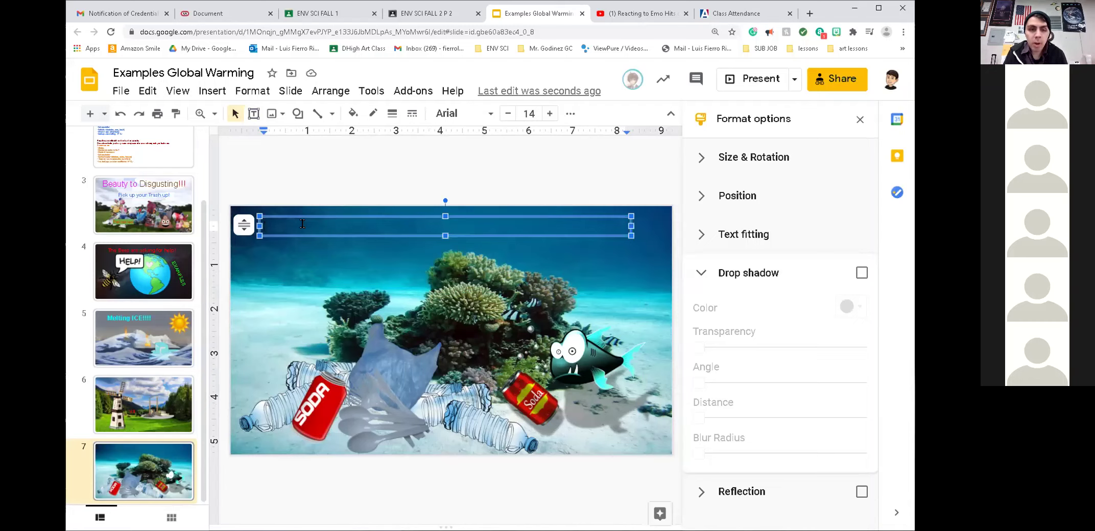
pyautogui.write('Dom')
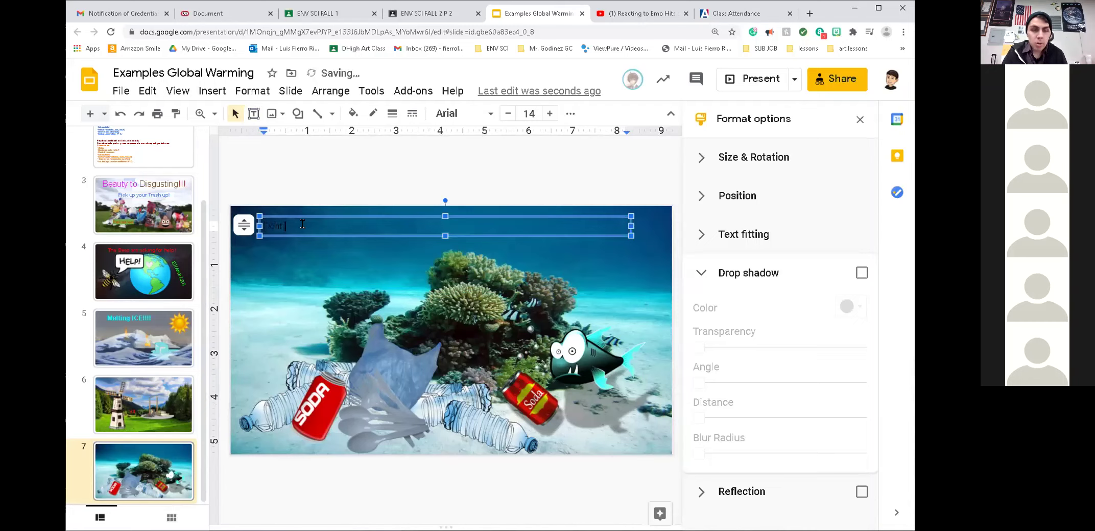
pyautogui.press('BackSpace')
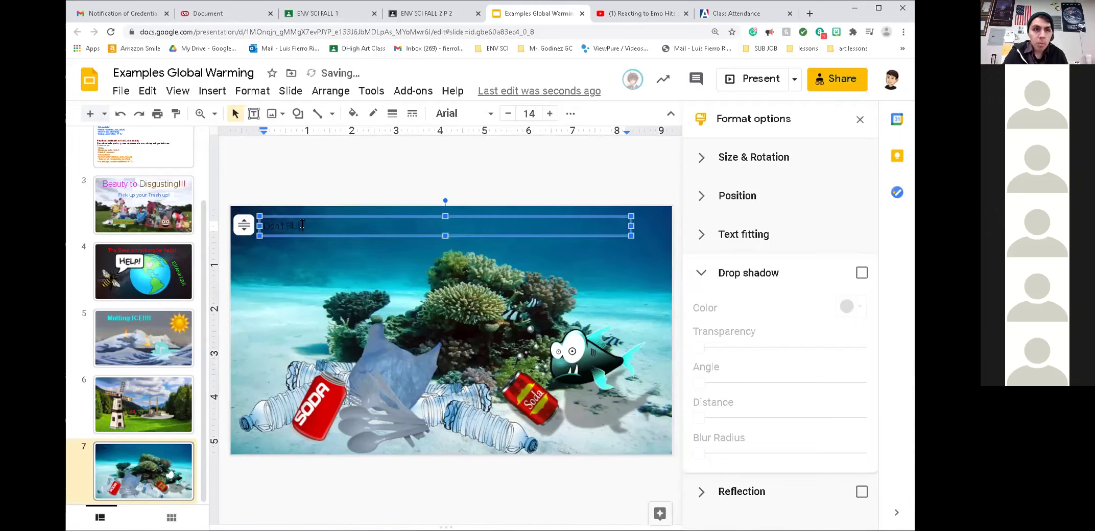
pyautogui.write("'t BUY PLastic!!")
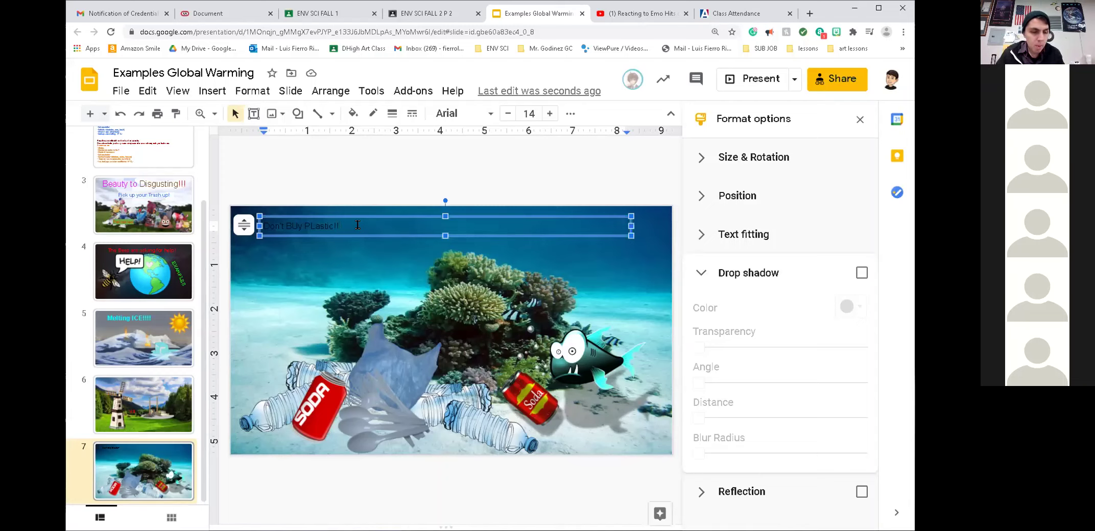
# Step: Set the whole title line to font size 36
pyautogui.tripleClick(358, 225)
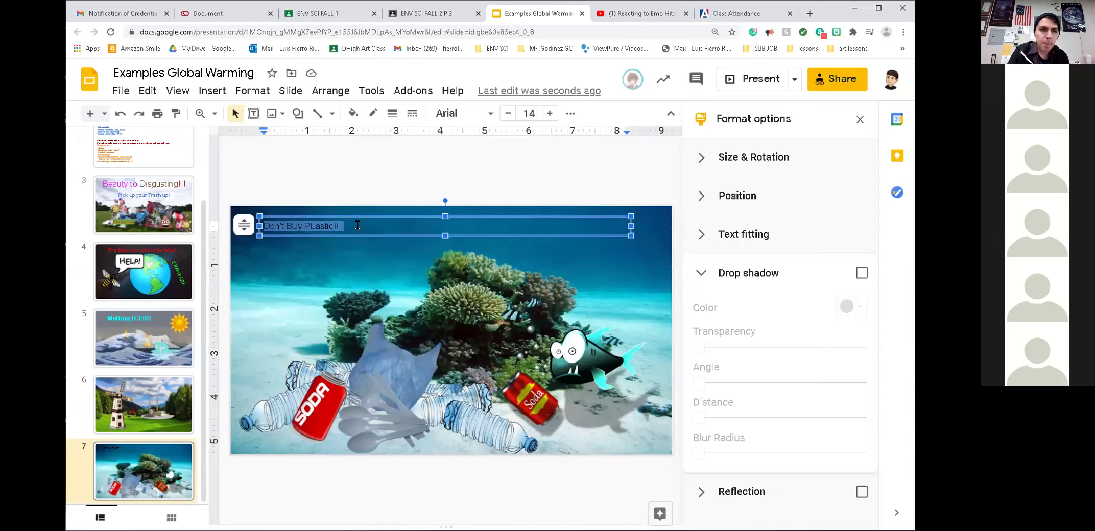
pyautogui.click(549, 113)
pyautogui.click(528, 113)
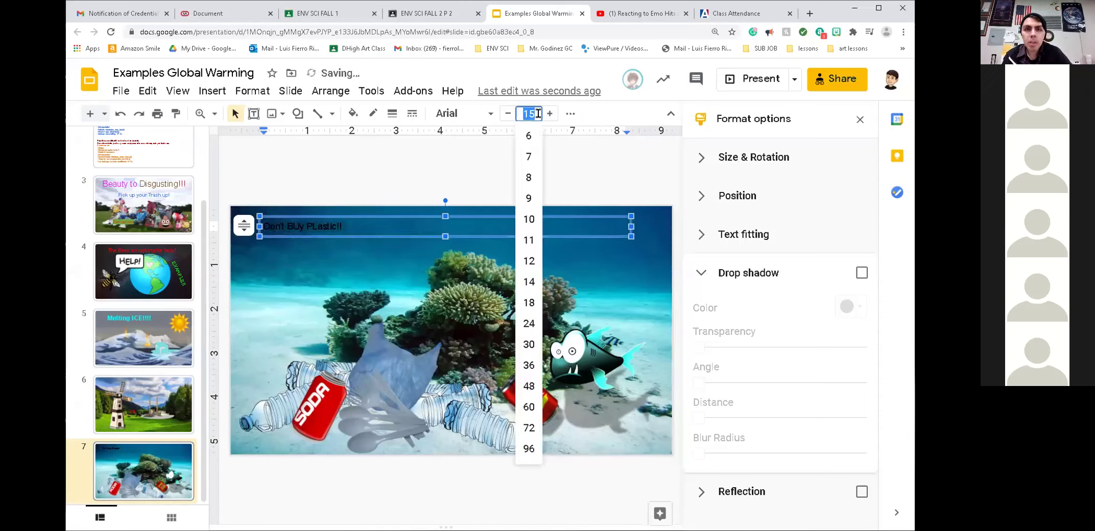
pyautogui.click(529, 366)
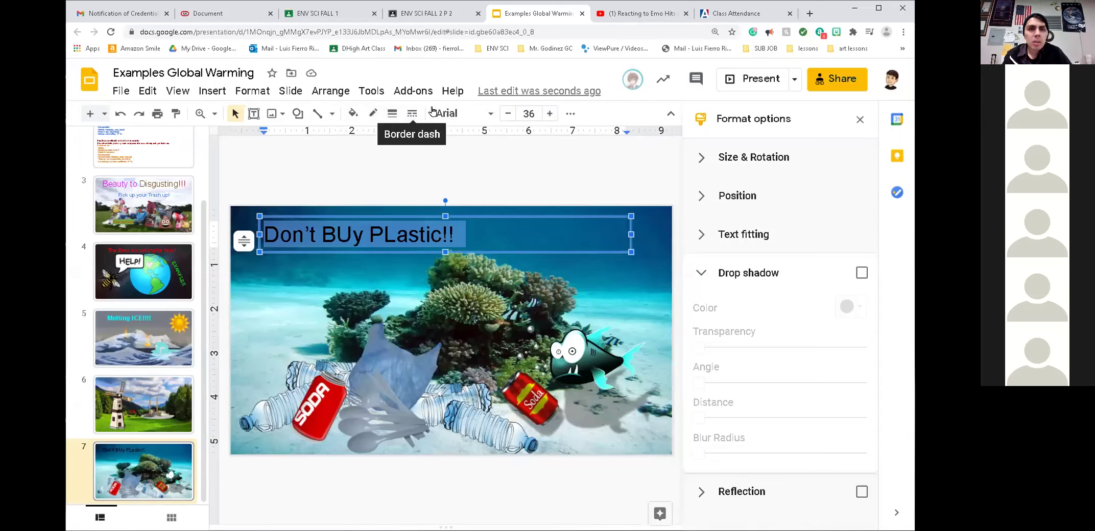
pyautogui.click(567, 115)
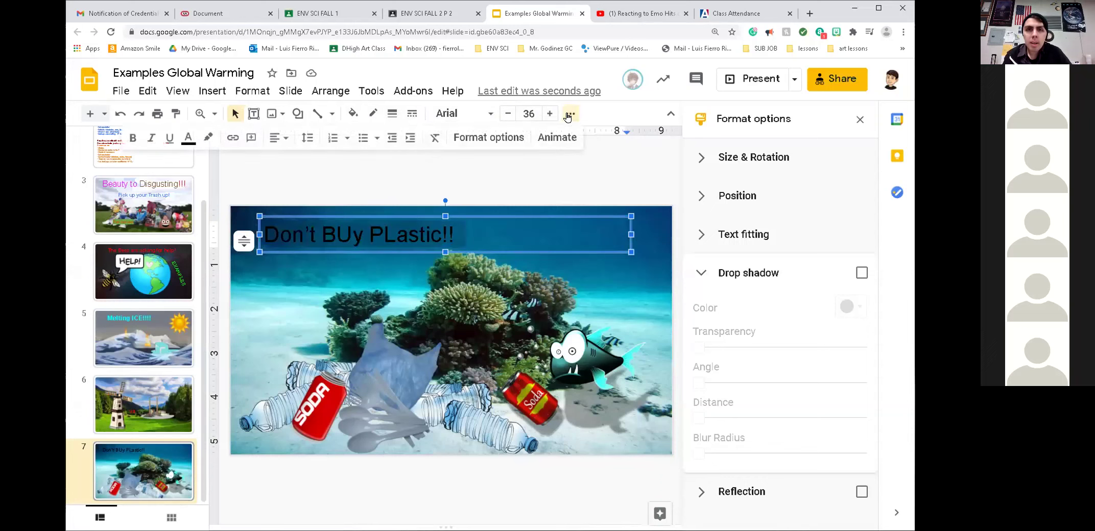
pyautogui.click(186, 140)
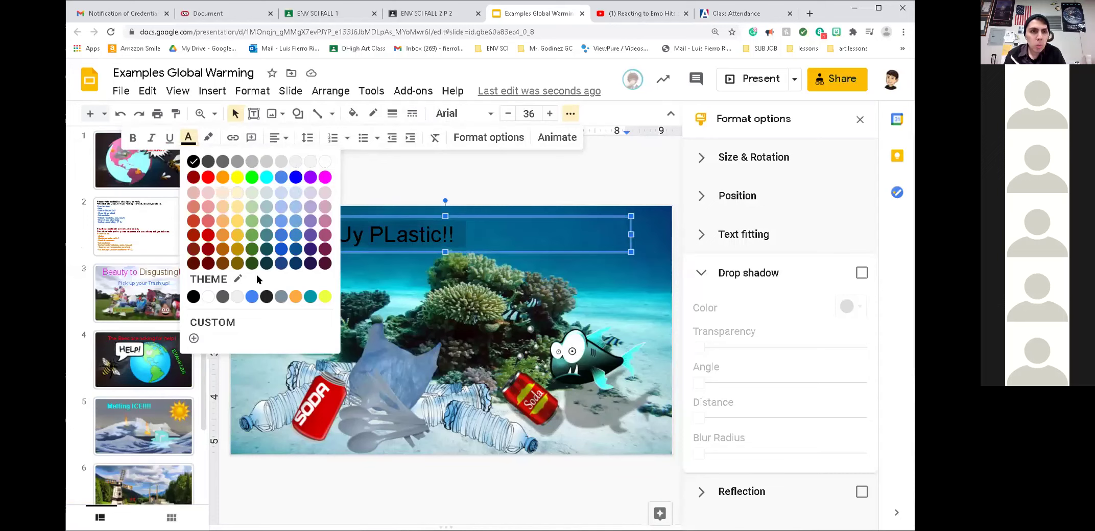
# Step: Make the title text dark red and bold
pyautogui.click(206, 236)
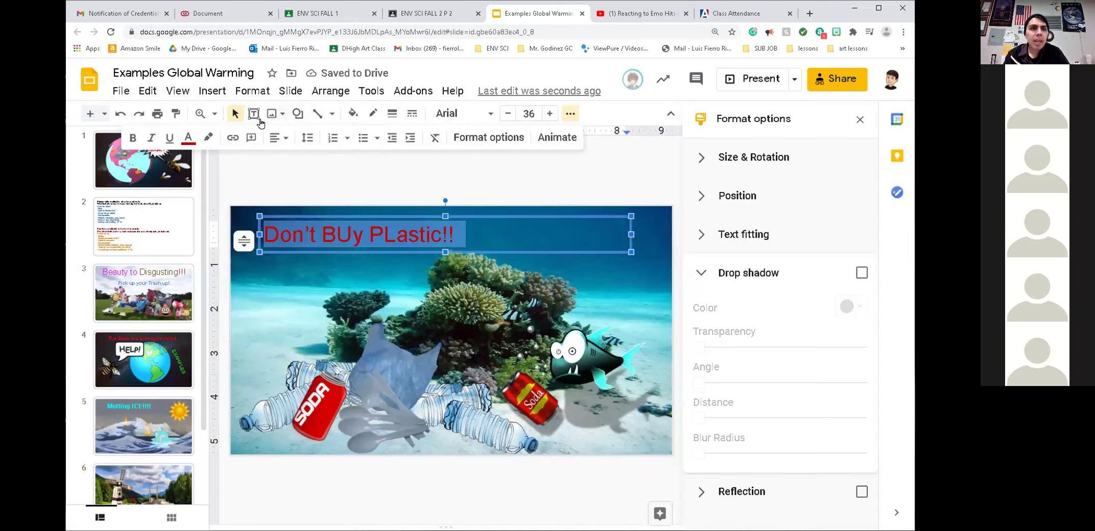
pyautogui.click(134, 138)
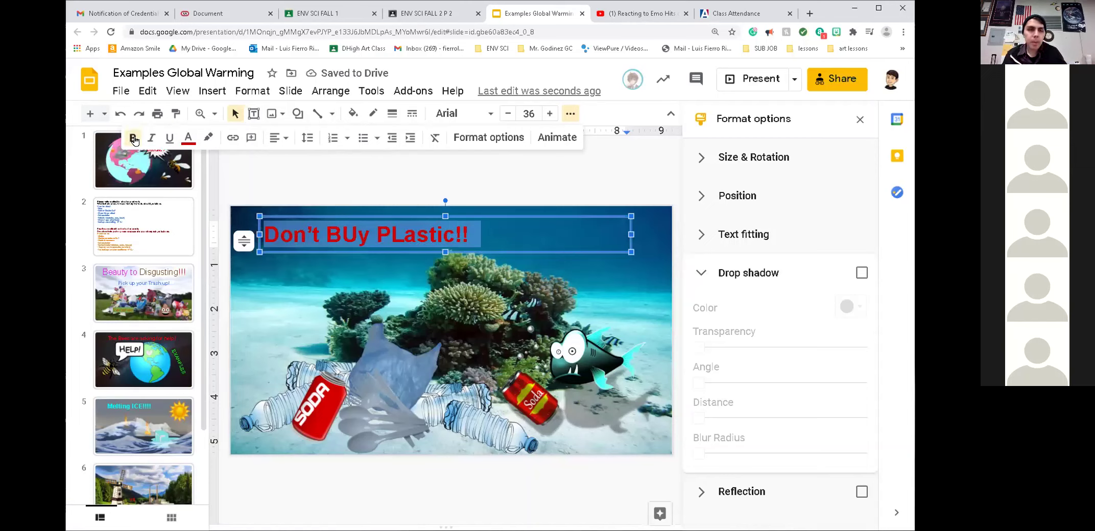
pyautogui.click(492, 116)
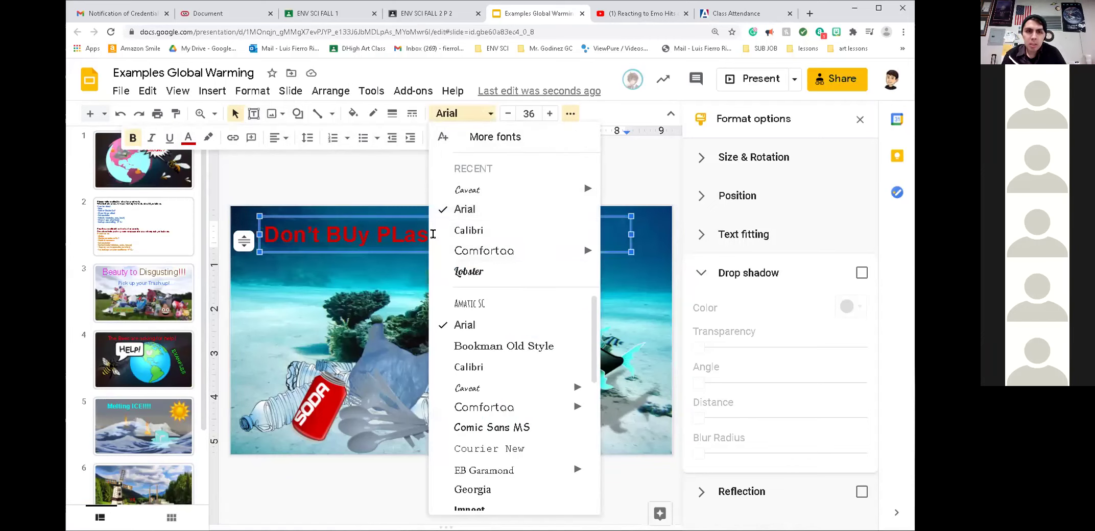
pyautogui.scroll(-2, 501, 304)
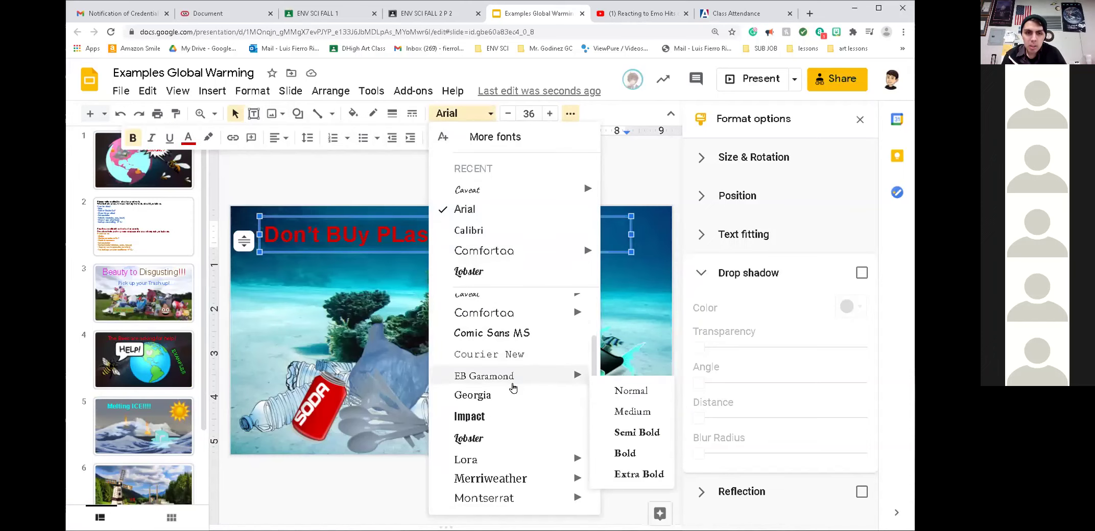
pyautogui.scroll(-3, 503, 373)
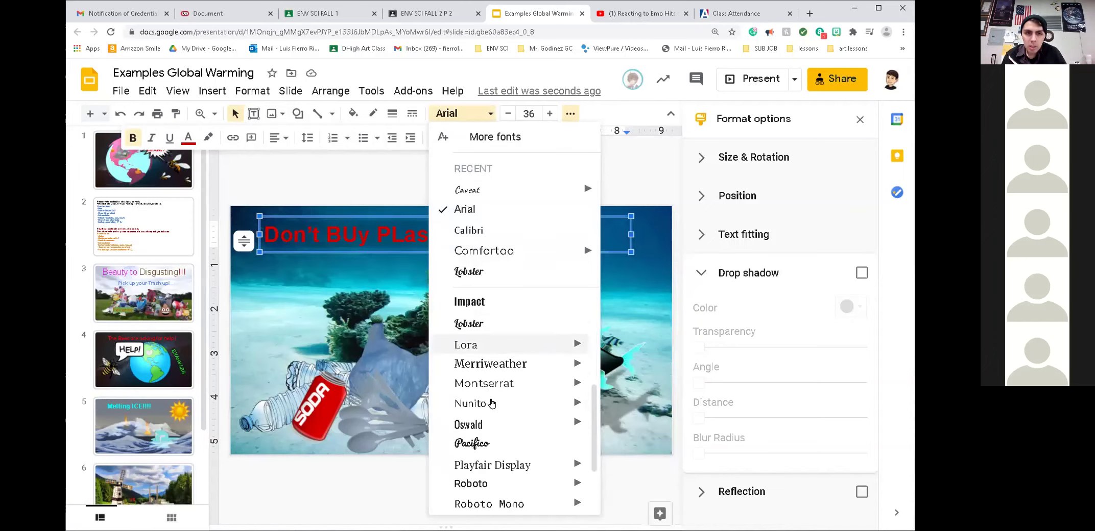
pyautogui.scroll(-3, 505, 439)
pyautogui.click(486, 447)
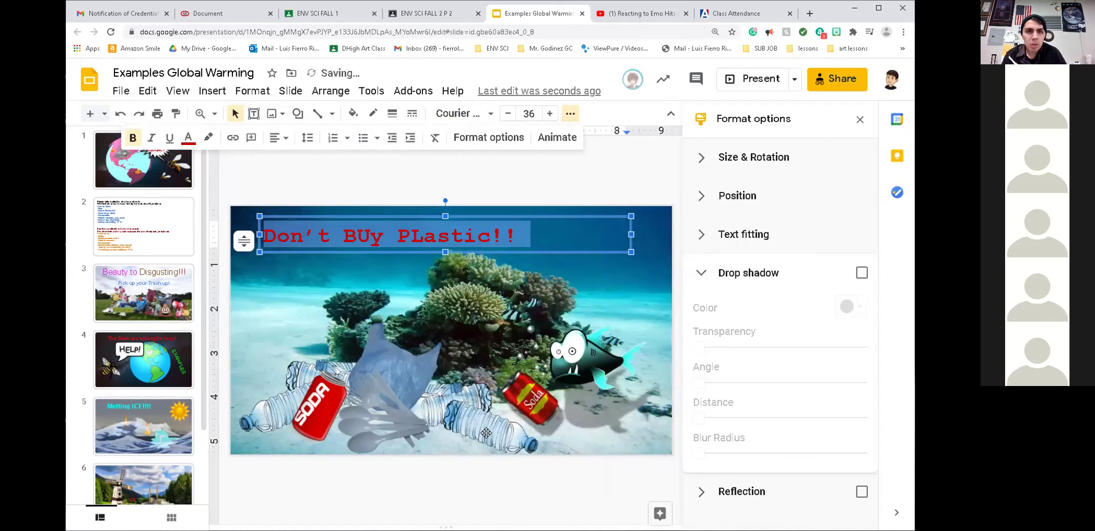
pyautogui.click(486, 116)
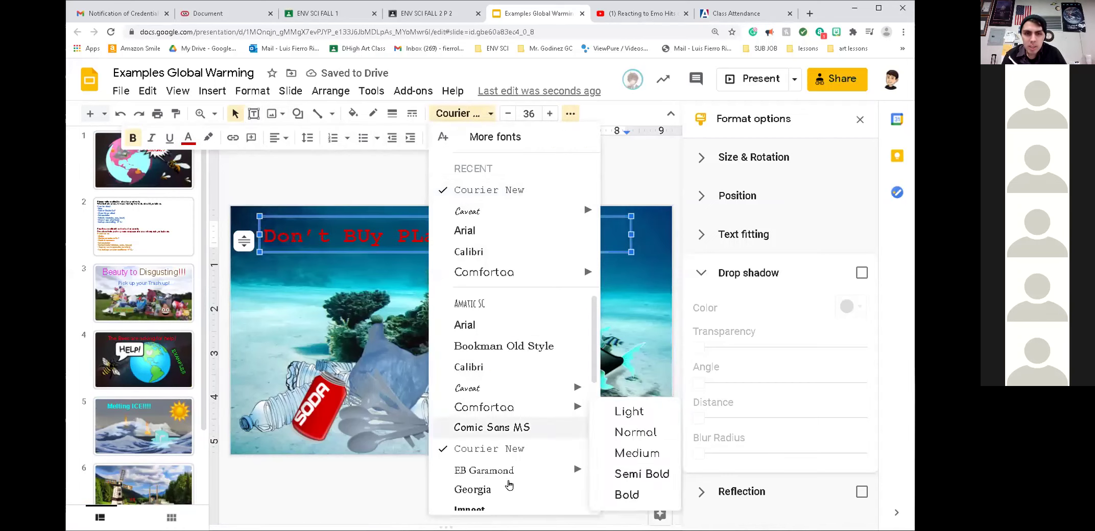
pyautogui.scroll(-4, 500, 449)
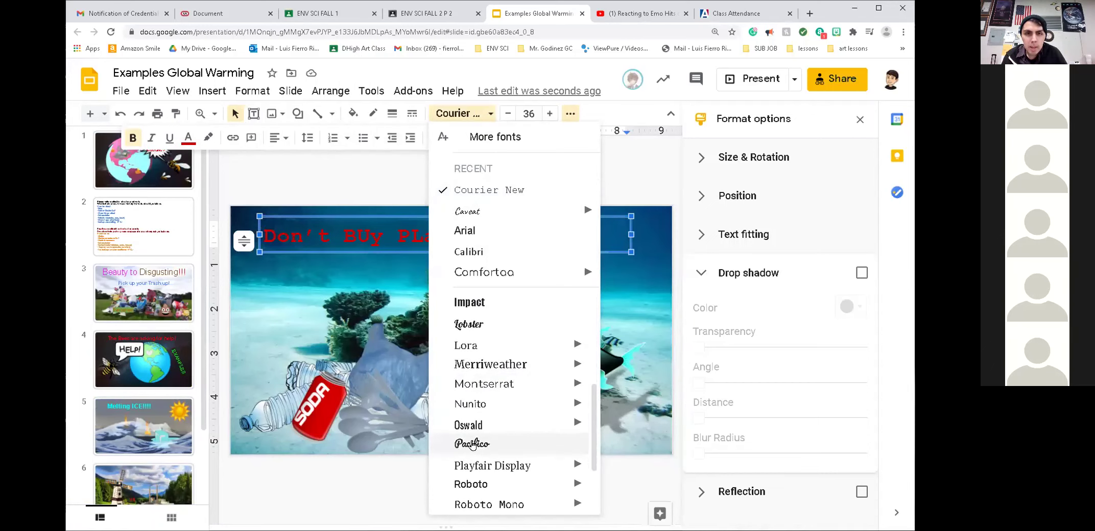
pyautogui.scroll(4, 472, 447)
pyautogui.click(472, 444)
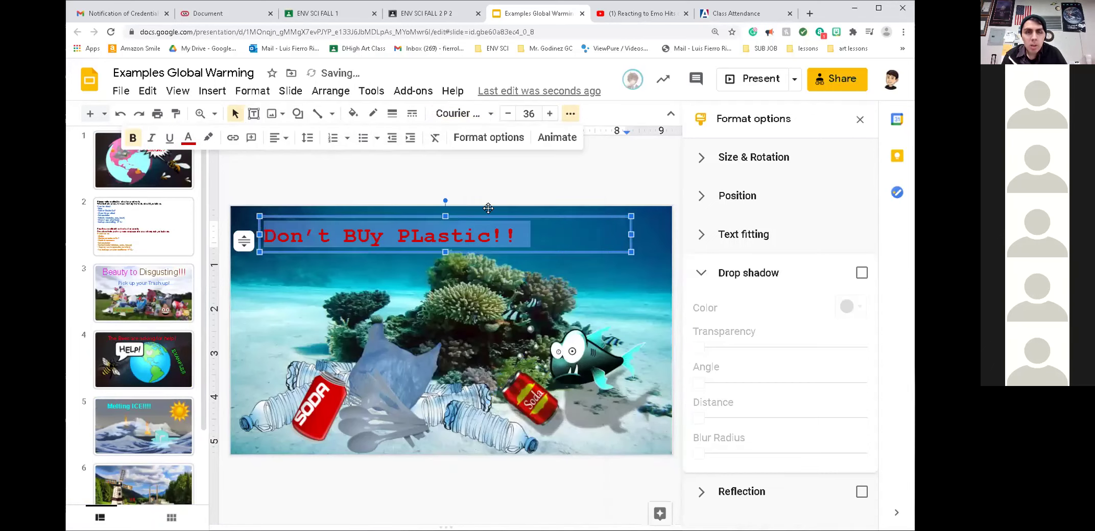
pyautogui.click(483, 116)
pyautogui.scroll(-3, 529, 368)
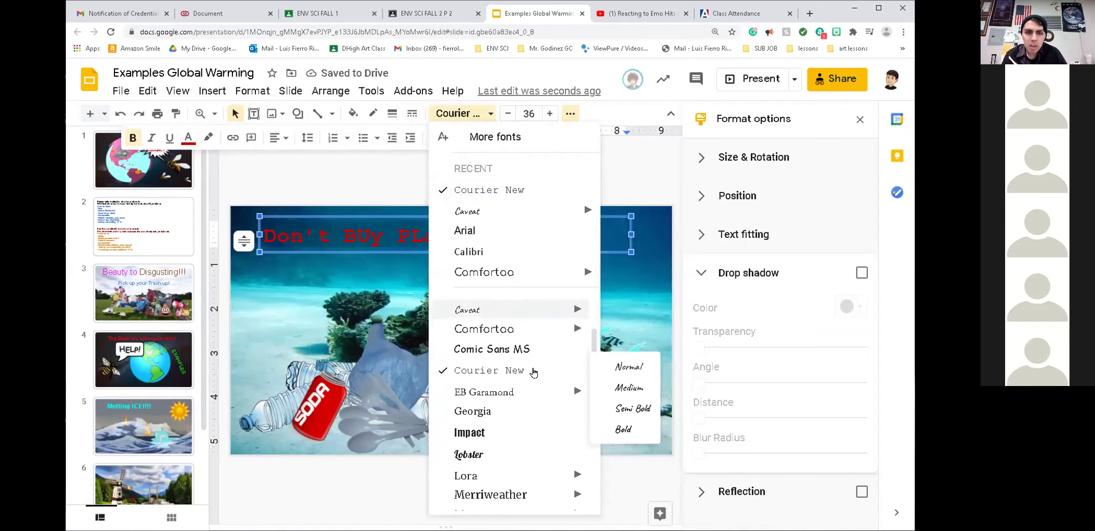
pyautogui.scroll(3, 519, 442)
pyautogui.click(520, 444)
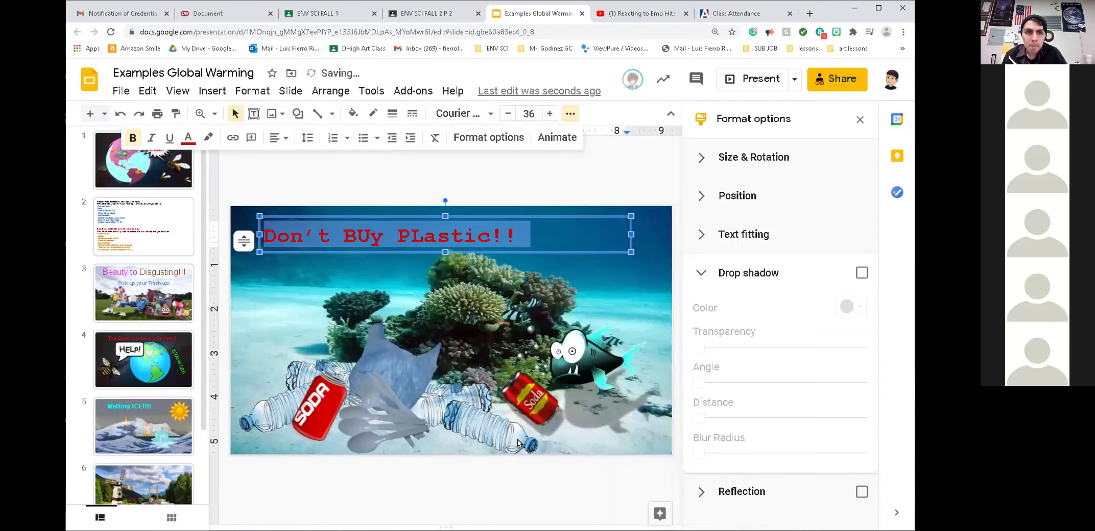
pyautogui.click(491, 117)
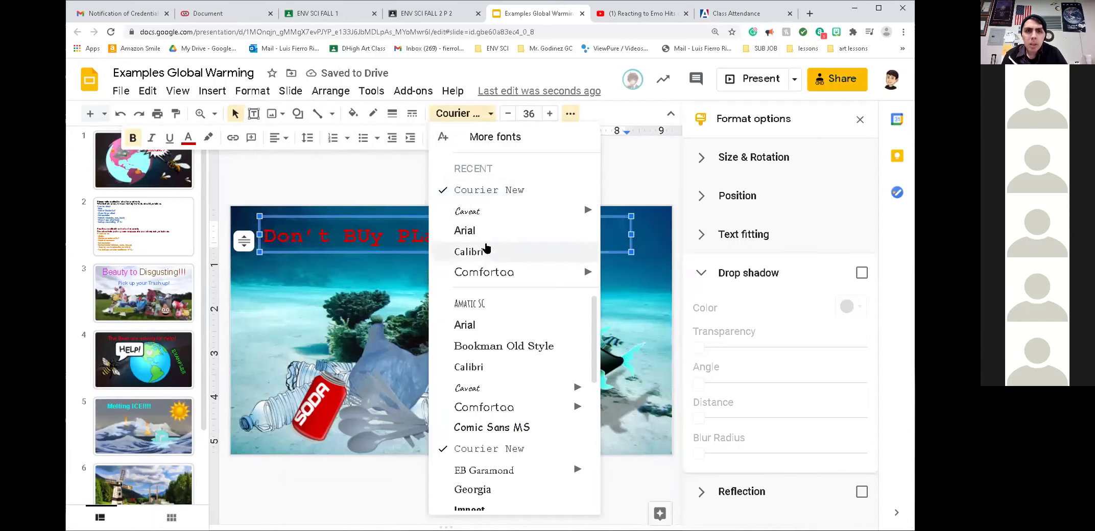
pyautogui.click(489, 213)
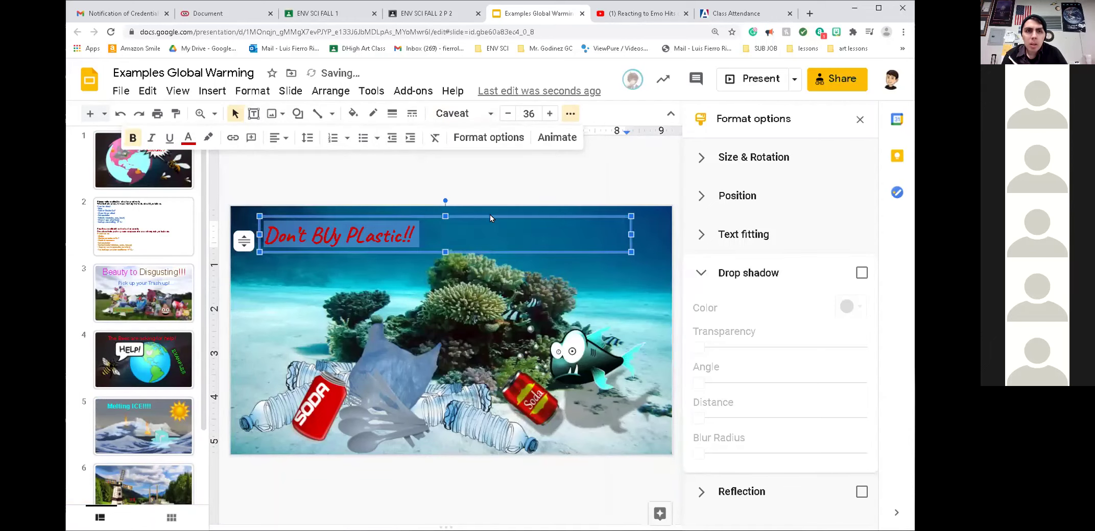
pyautogui.click(475, 113)
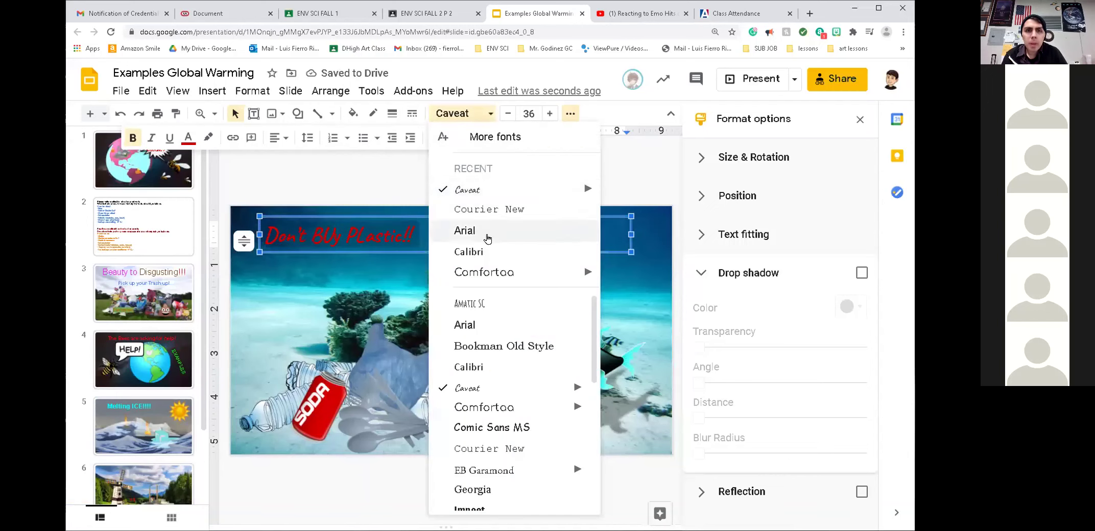
pyautogui.click(488, 231)
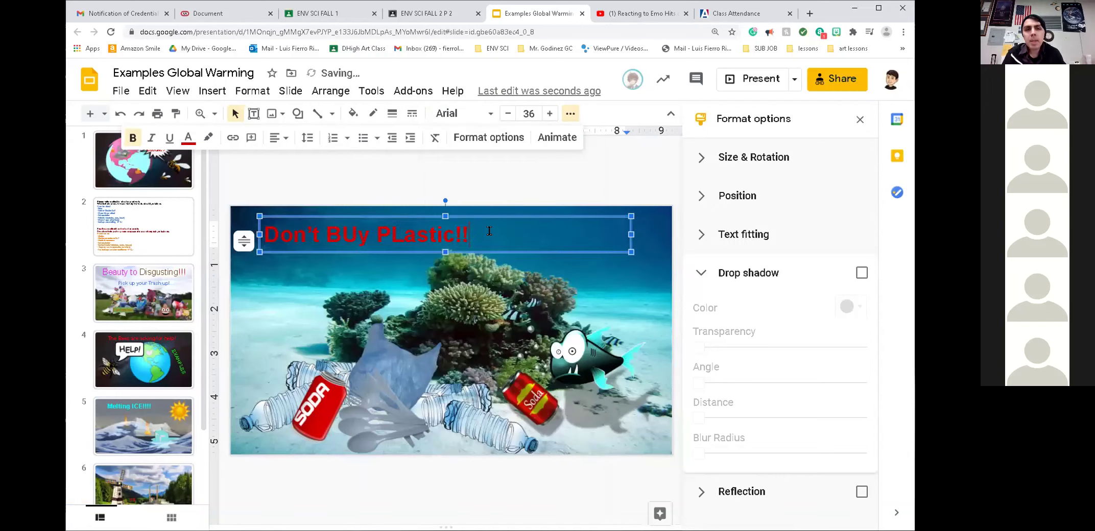
pyautogui.click(491, 190)
# Step: Widen the title box to span the slide from left edge to right edge
pyautogui.click(456, 229)
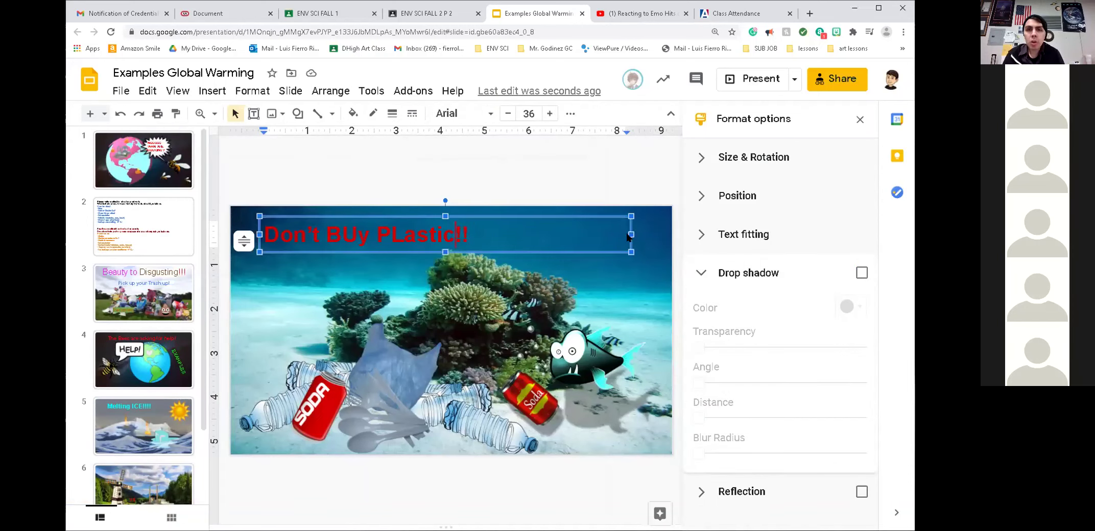
pyautogui.moveTo(631, 233); pyautogui.dragTo(666, 236)
pyautogui.moveTo(259, 234); pyautogui.dragTo(231, 234)
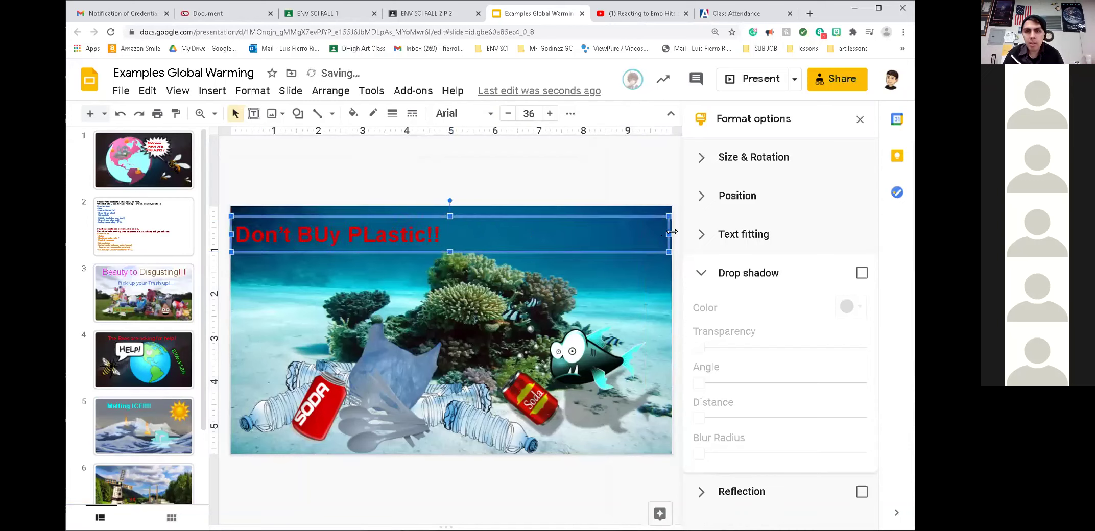
pyautogui.moveTo(674, 232); pyautogui.dragTo(672, 233)
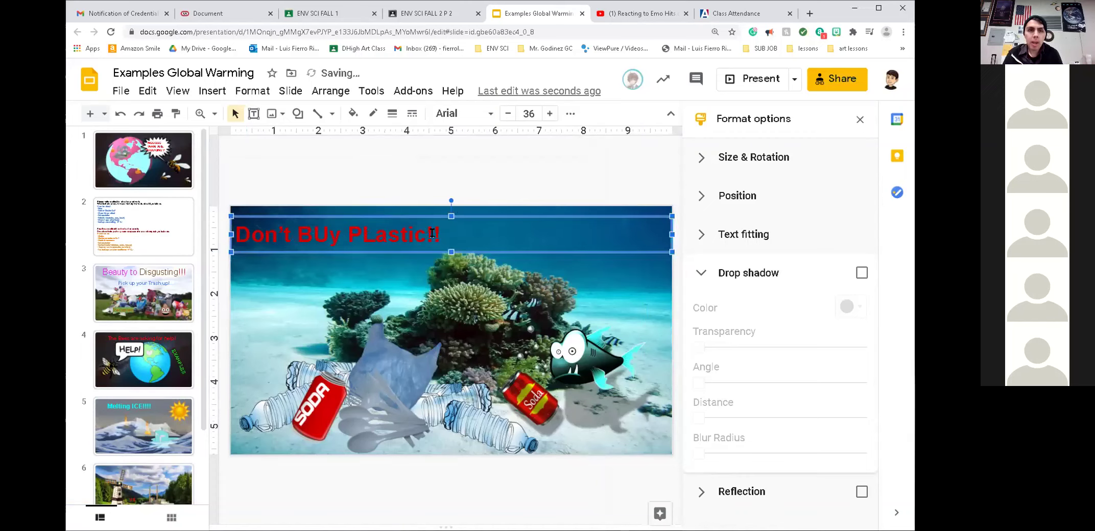
# Step: Center-align the title text, then maximize the presentation window
pyautogui.click(488, 225)
pyautogui.tripleClick(489, 228)
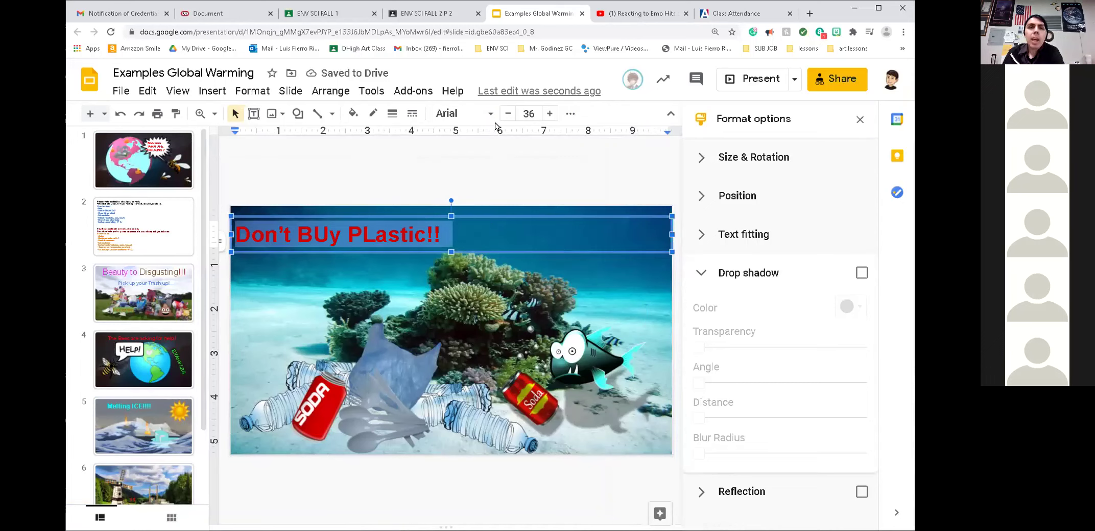
pyautogui.click(572, 114)
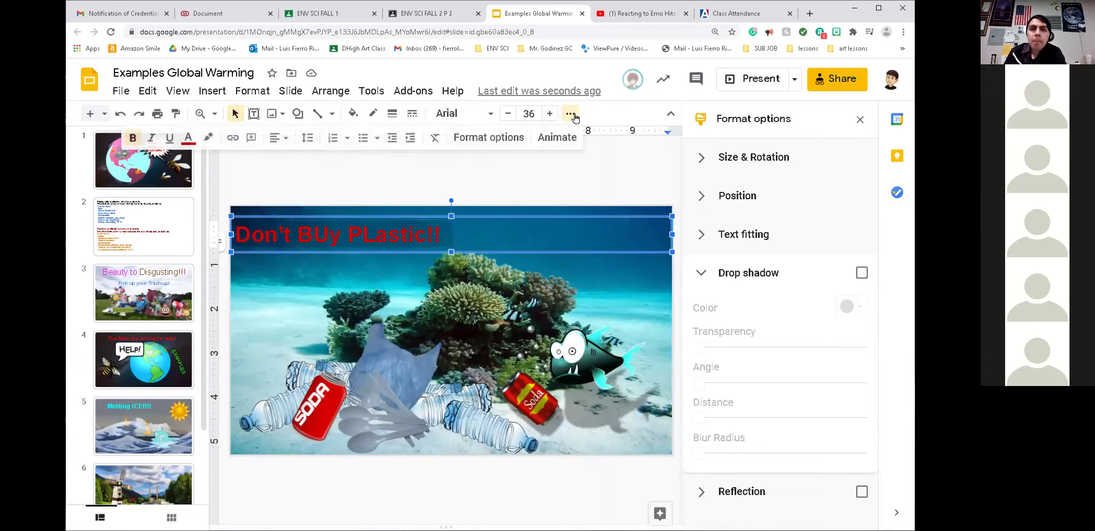
pyautogui.click(284, 144)
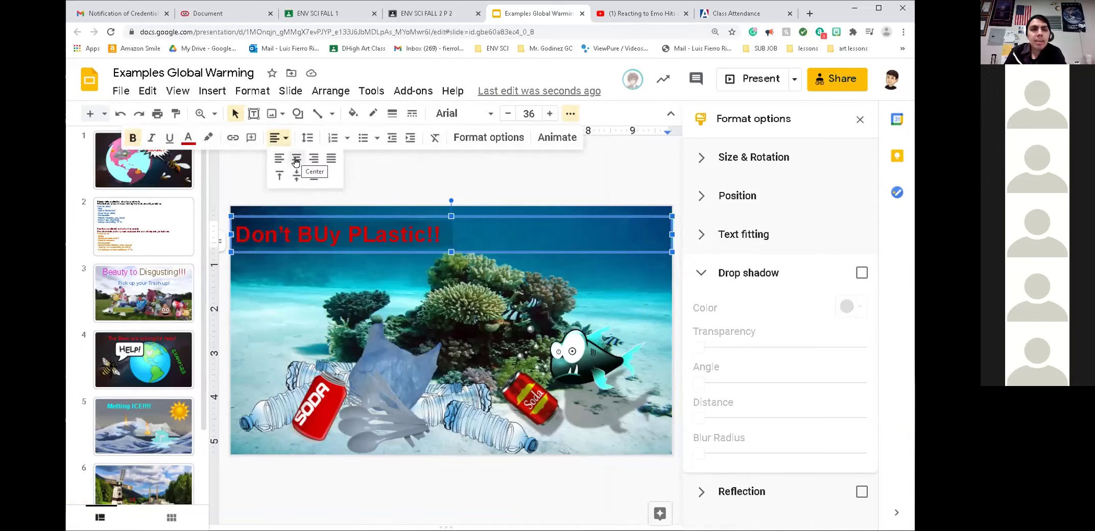
pyautogui.click(294, 162)
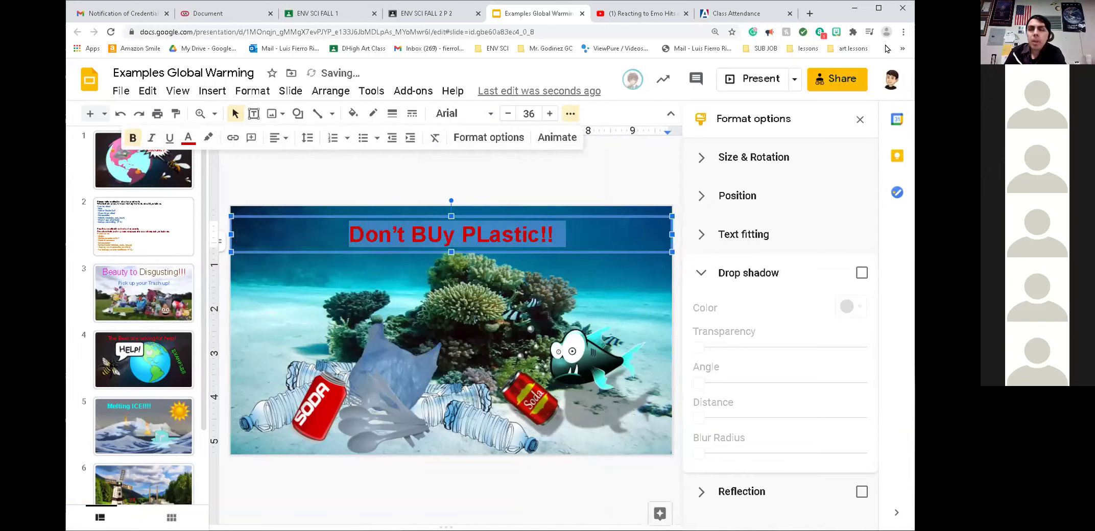
pyautogui.click(478, 6)
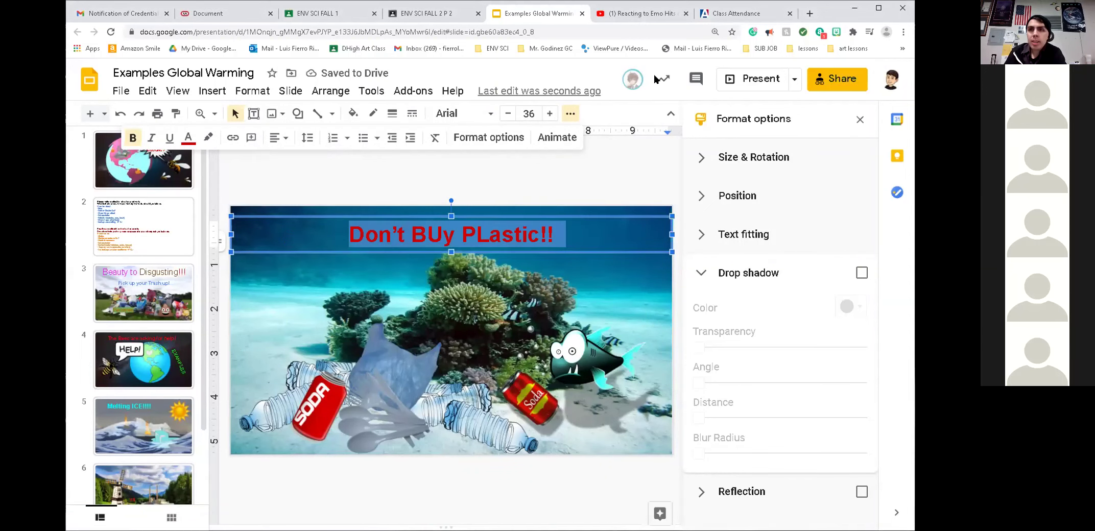
pyautogui.click(879, 8)
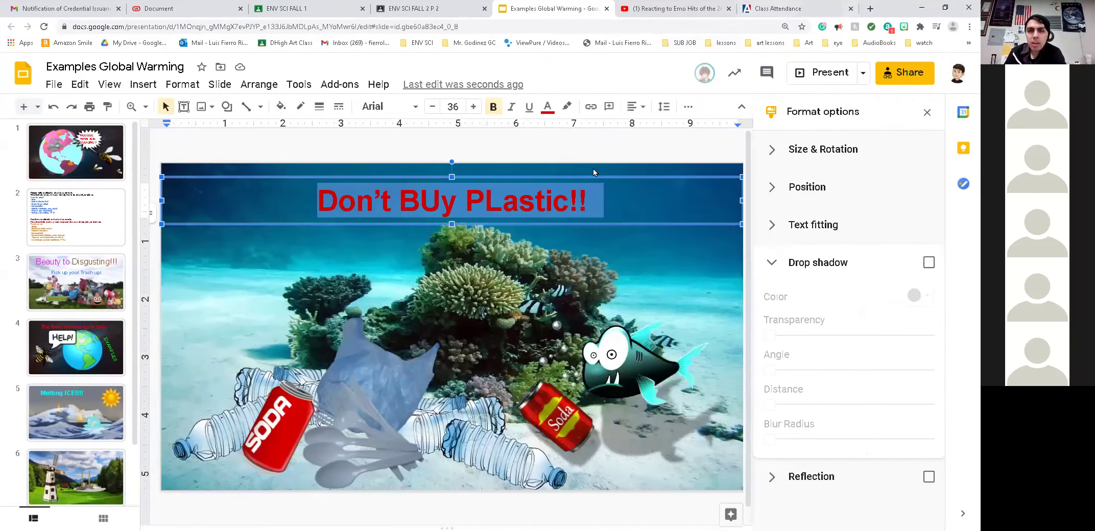
pyautogui.click(625, 195)
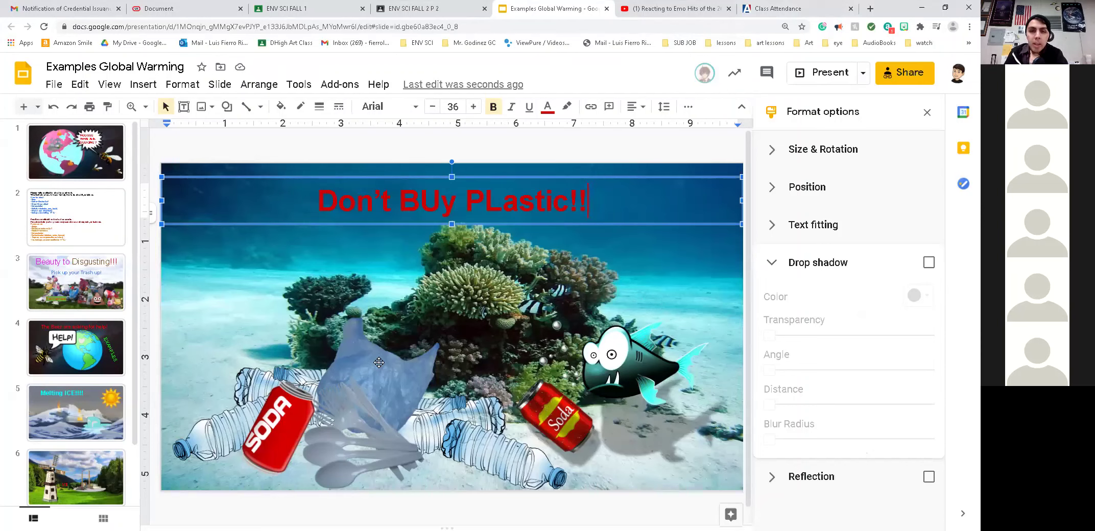
pyautogui.click(676, 251)
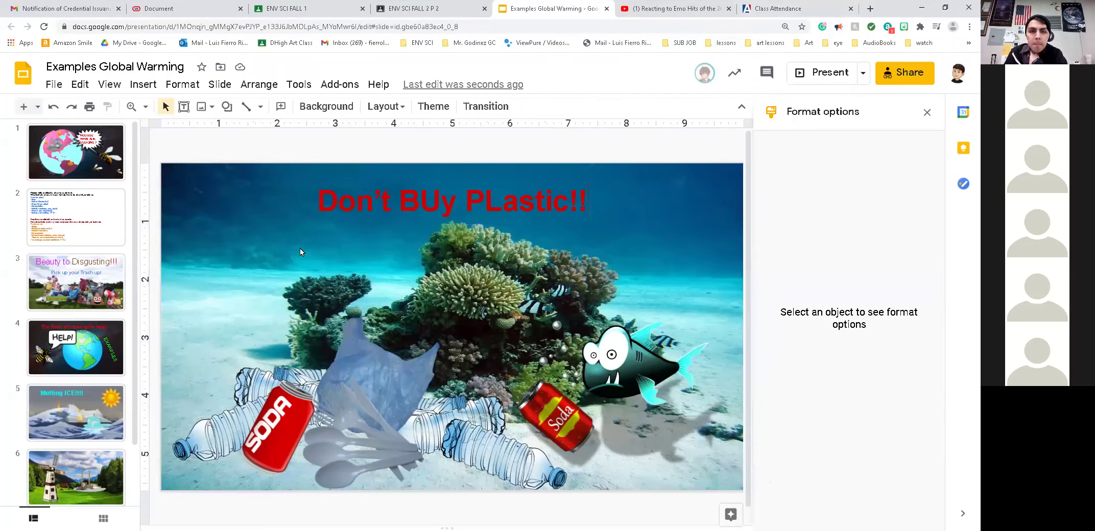
# Step: Apply the Dark 5 recolor to the plastic bag, utensils and bottles image
pyautogui.click(493, 448)
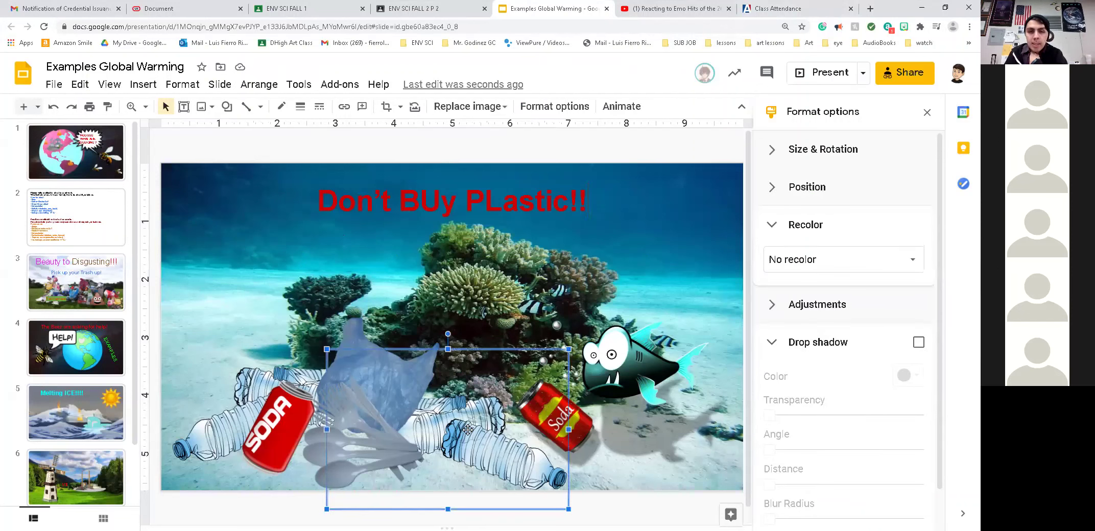
pyautogui.click(795, 267)
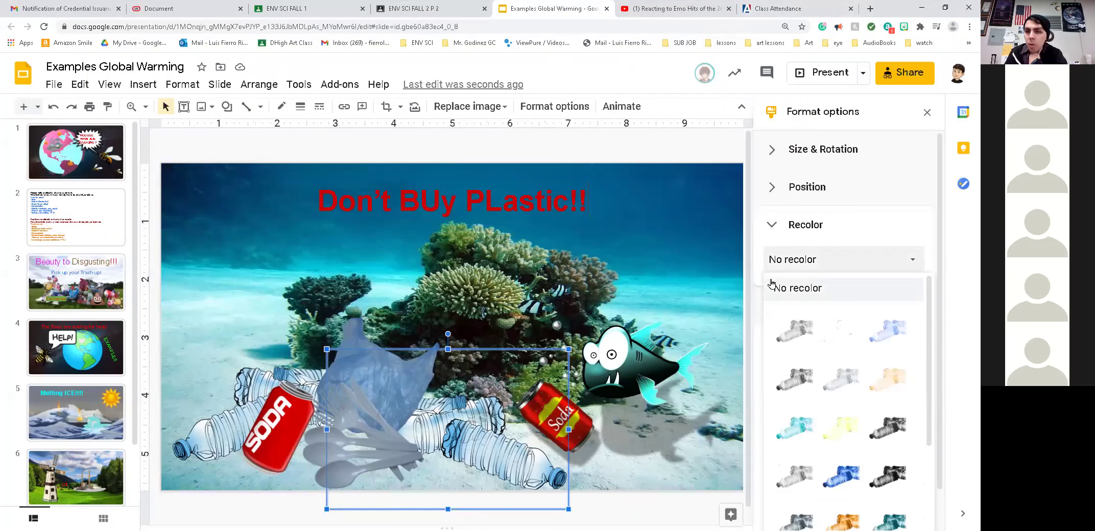
pyautogui.scroll(-3, 886, 478)
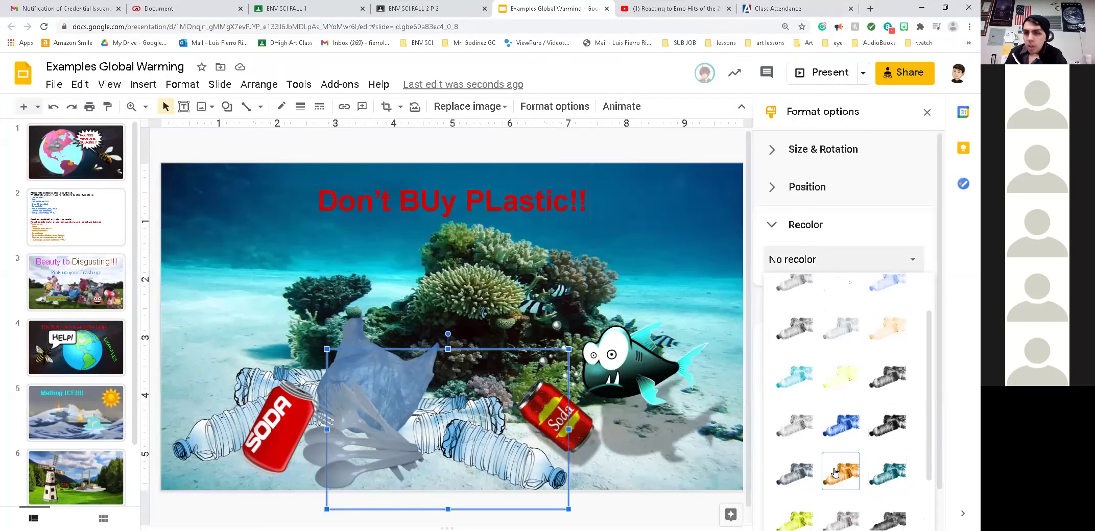
pyautogui.click(800, 501)
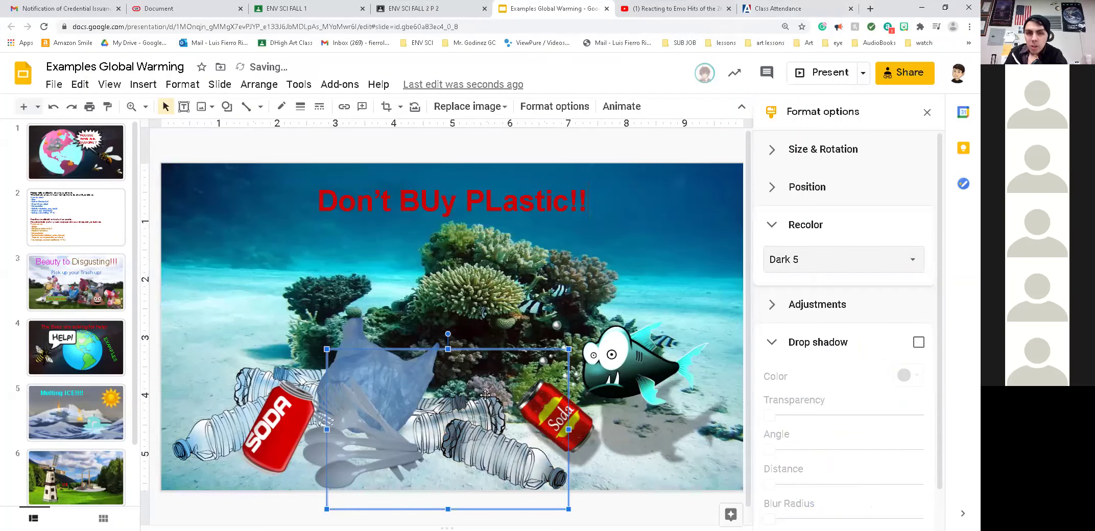
pyautogui.click(269, 299)
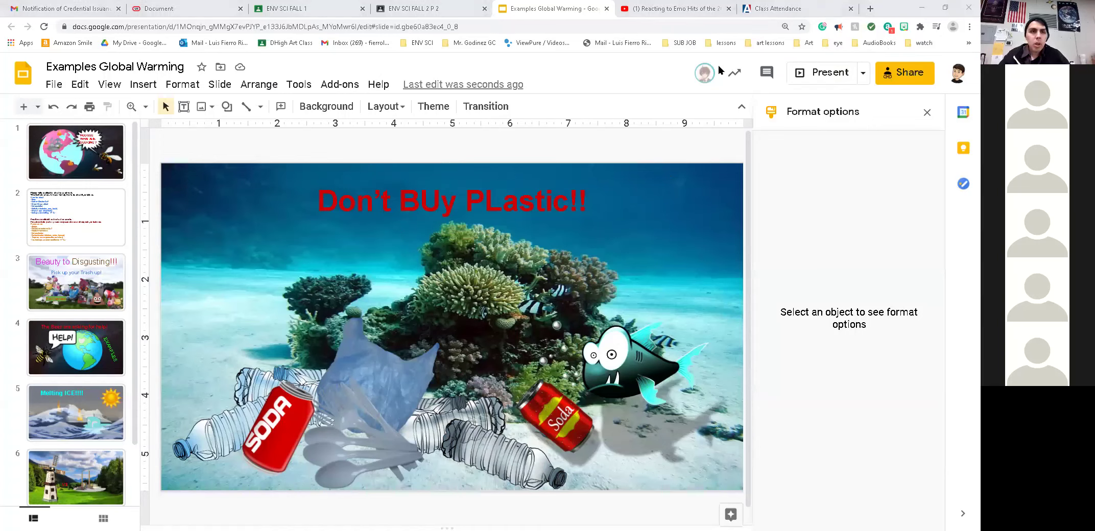
# Step: Go to the right-arrow shape under Insert > Shape > Arrows
pyautogui.click(143, 84)
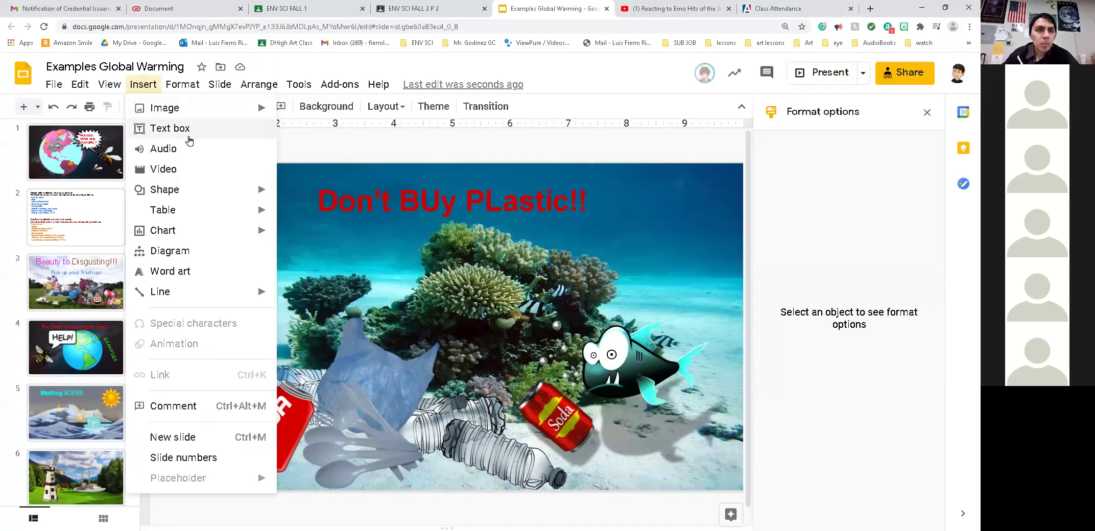
pyautogui.moveTo(205, 195)
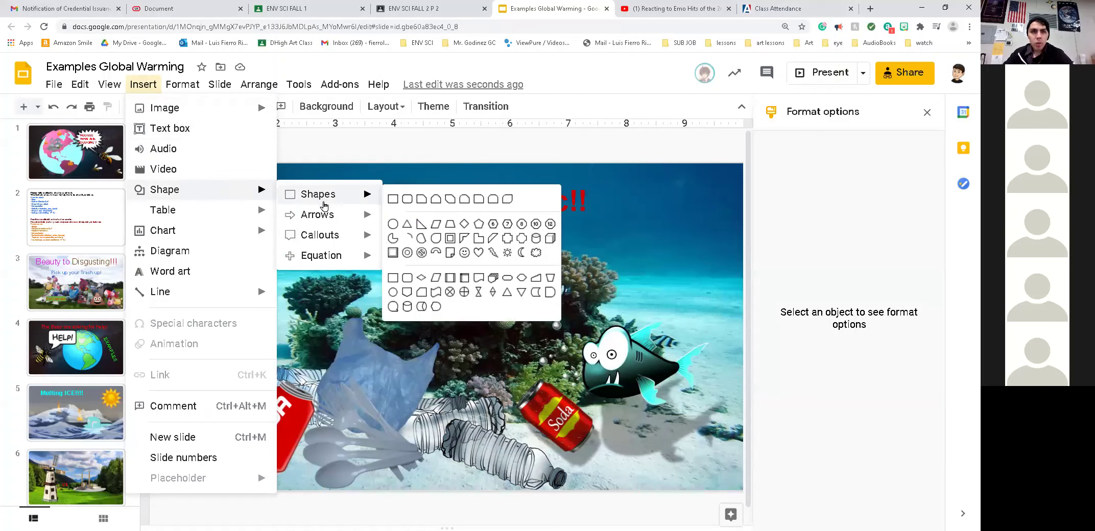
pyautogui.moveTo(321, 216)
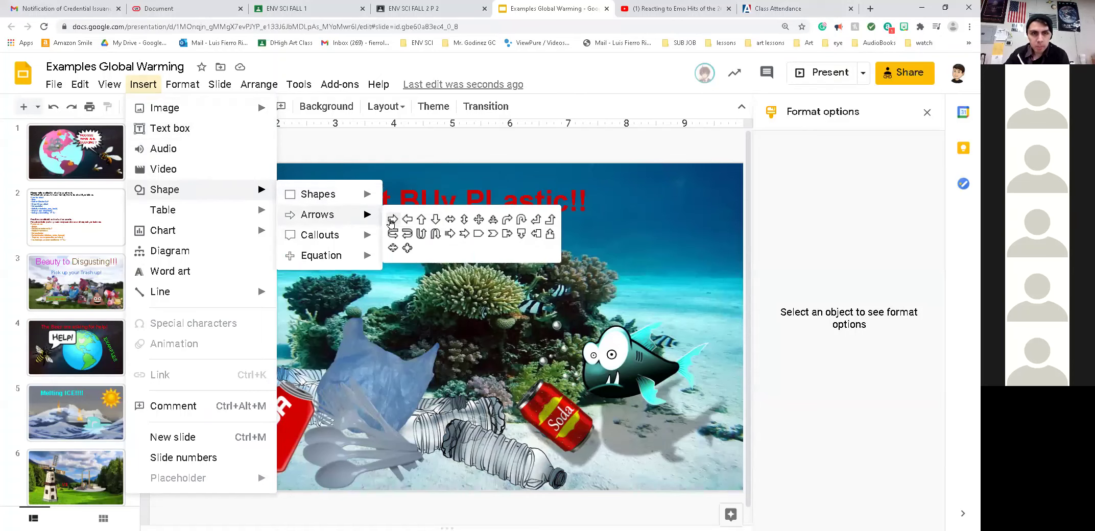
pyautogui.moveTo(353, 197)
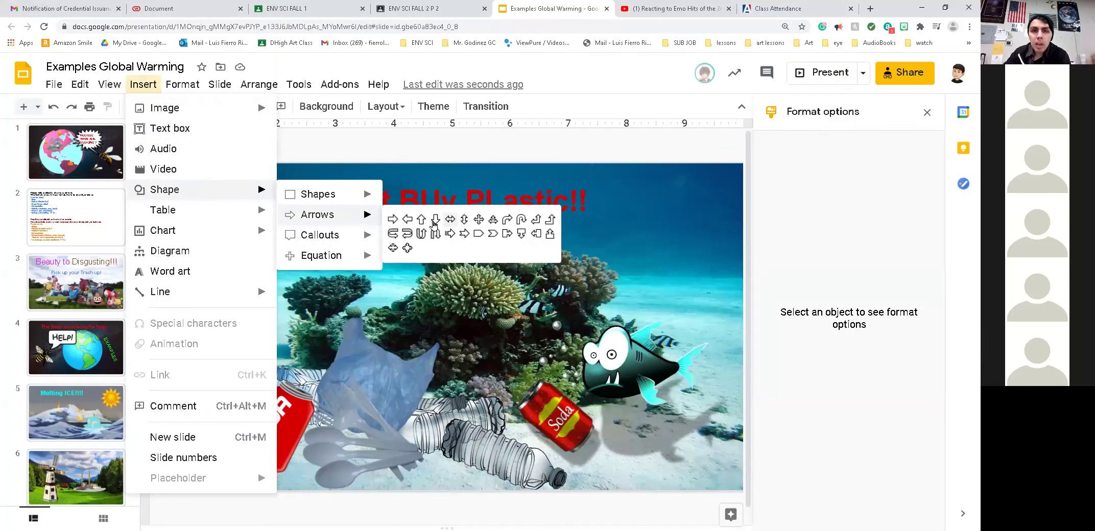
# Step: Draw a right arrow left of the title and give it a transparent fill
pyautogui.click(397, 225)
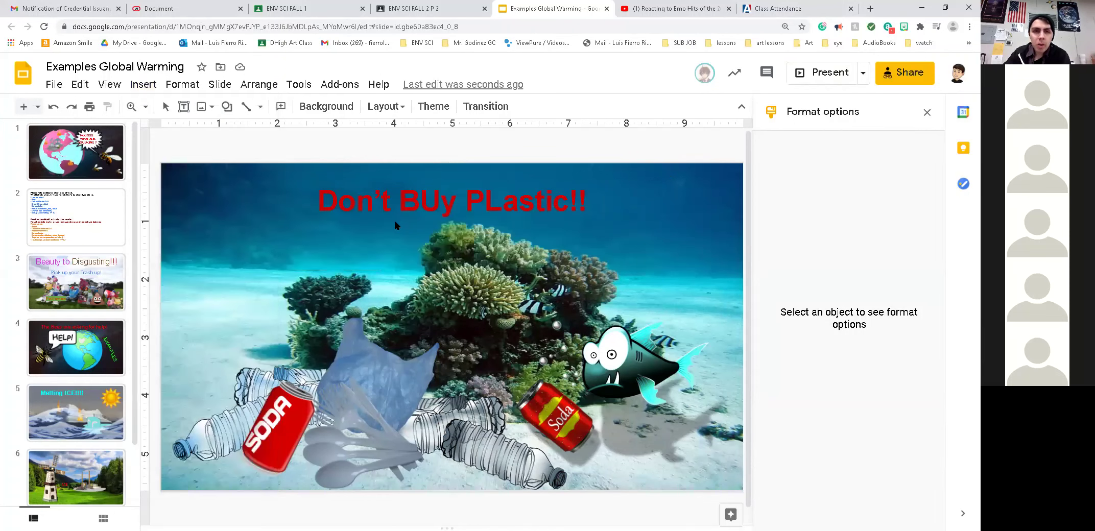
pyautogui.moveTo(230, 188); pyautogui.dragTo(292, 216)
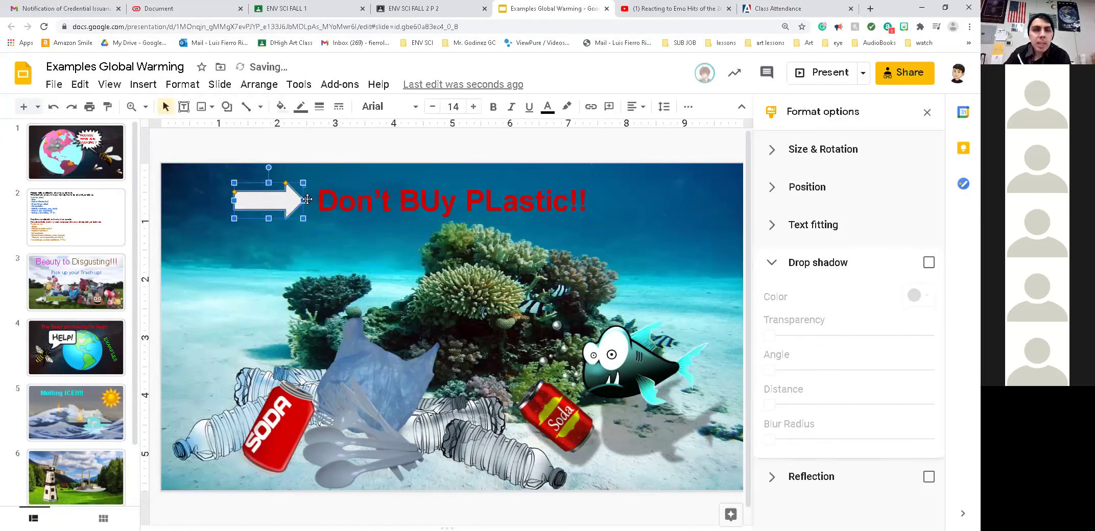
pyautogui.click(286, 111)
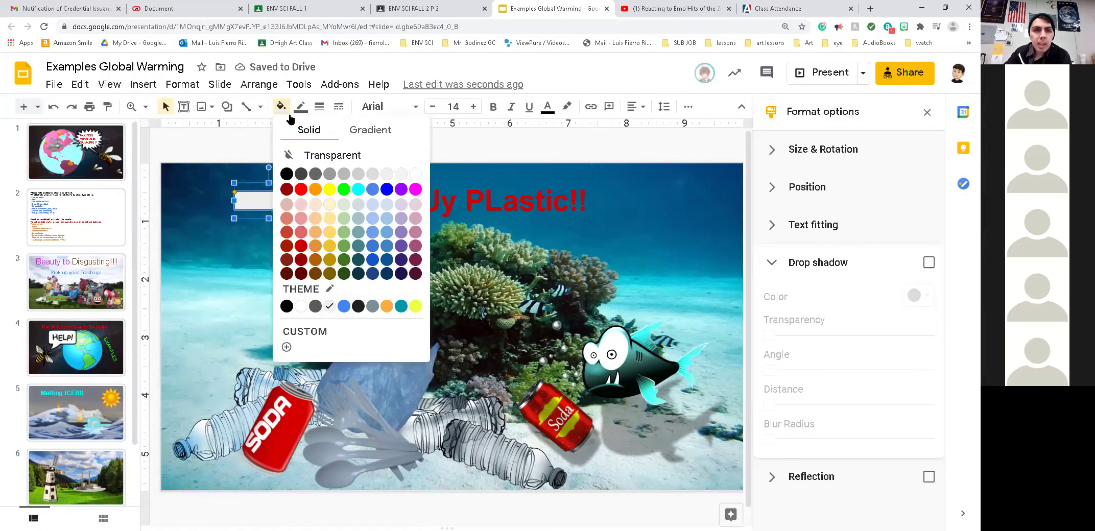
pyautogui.click(325, 159)
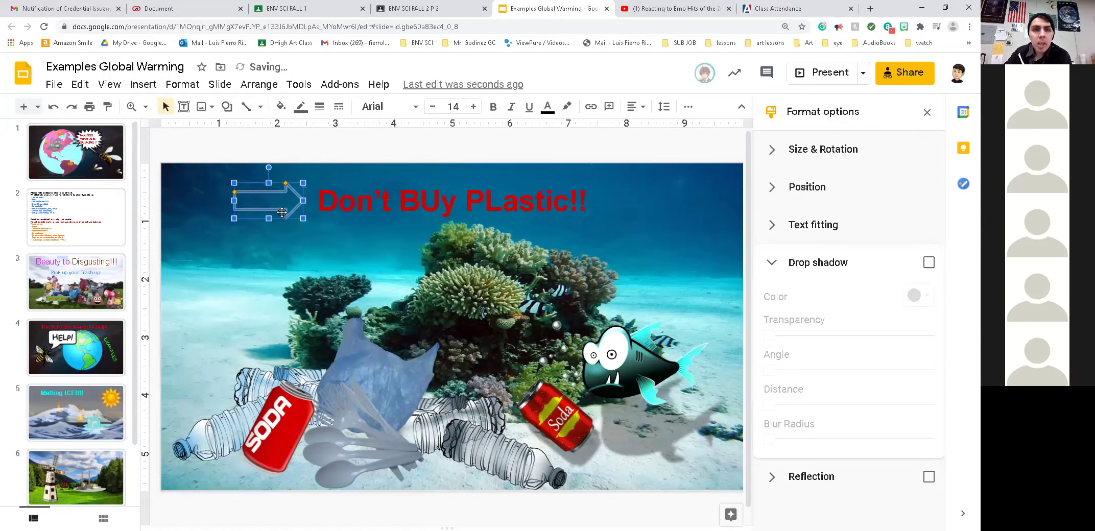
pyautogui.click(285, 108)
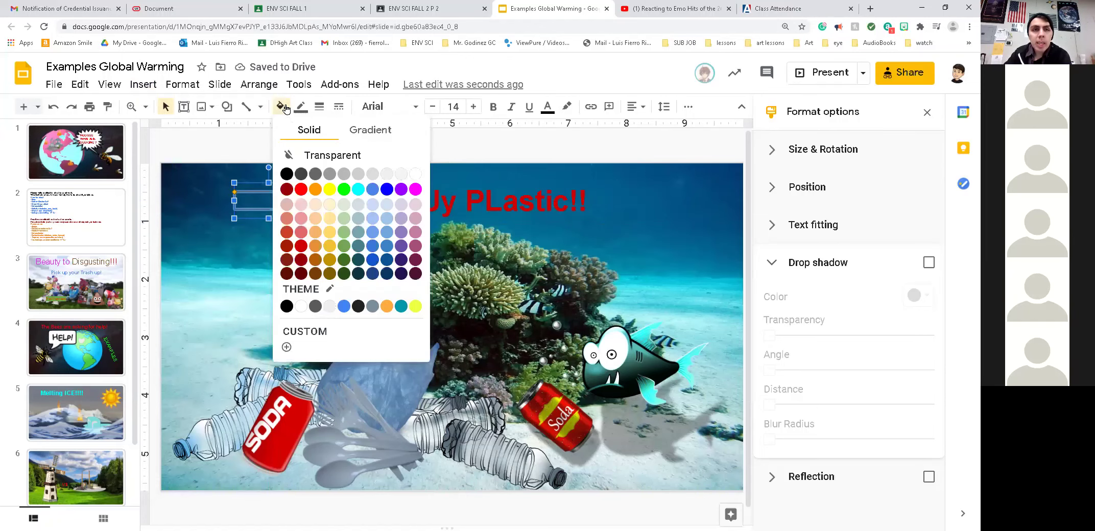
pyautogui.click(255, 225)
# Step: Give the arrow a red outline
pyautogui.click(273, 199)
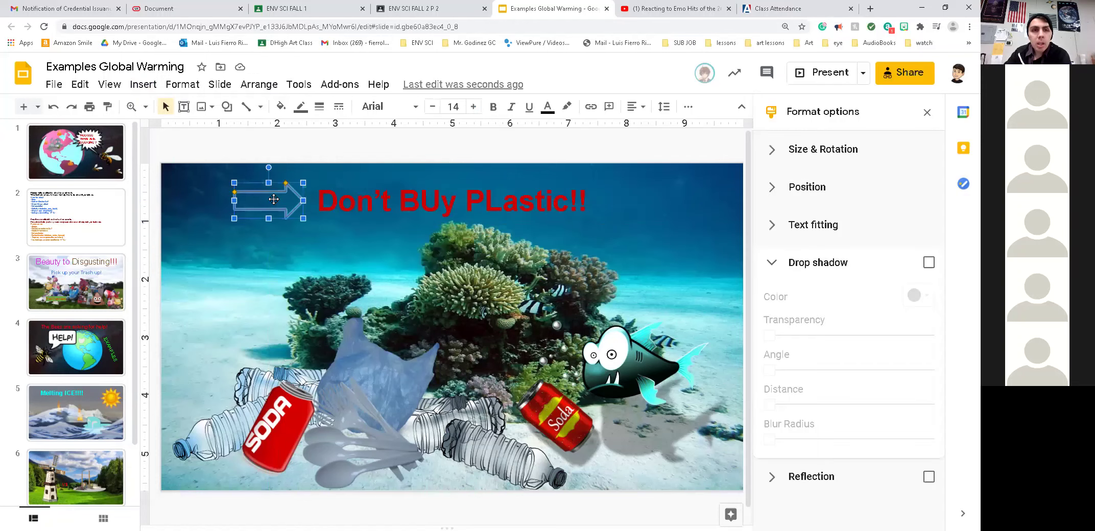
pyautogui.click(280, 212)
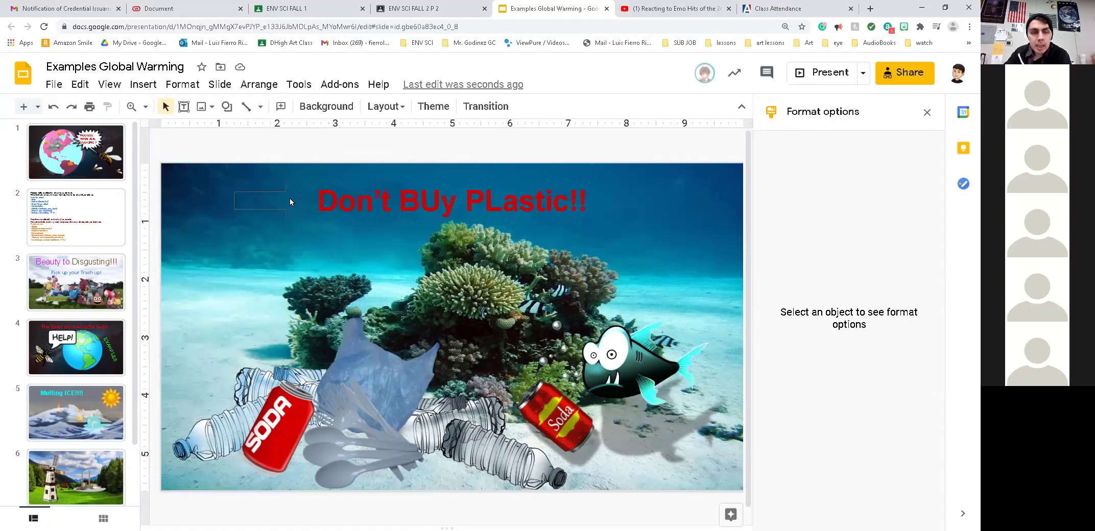
pyautogui.click(285, 198)
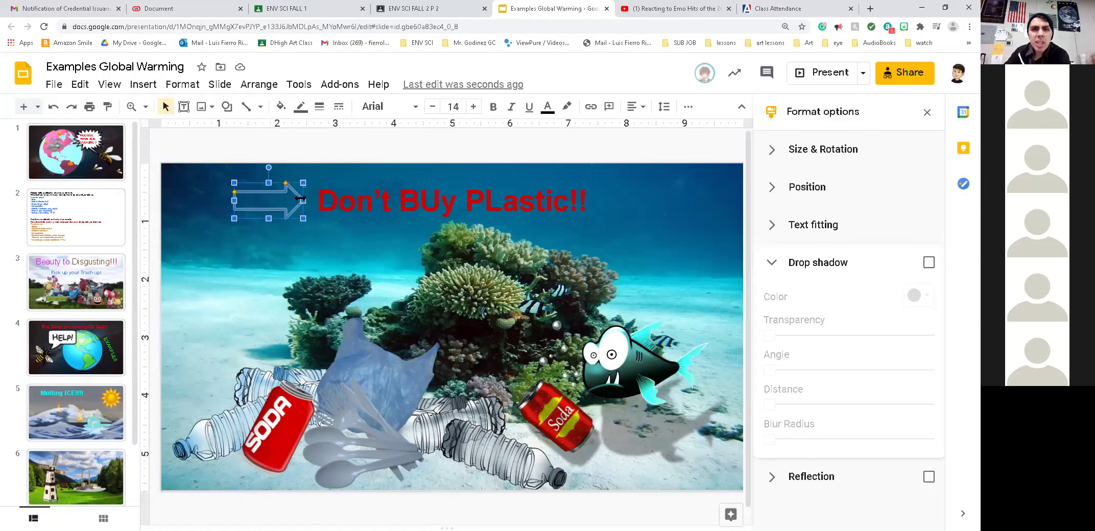
pyautogui.click(302, 109)
pyautogui.click(322, 168)
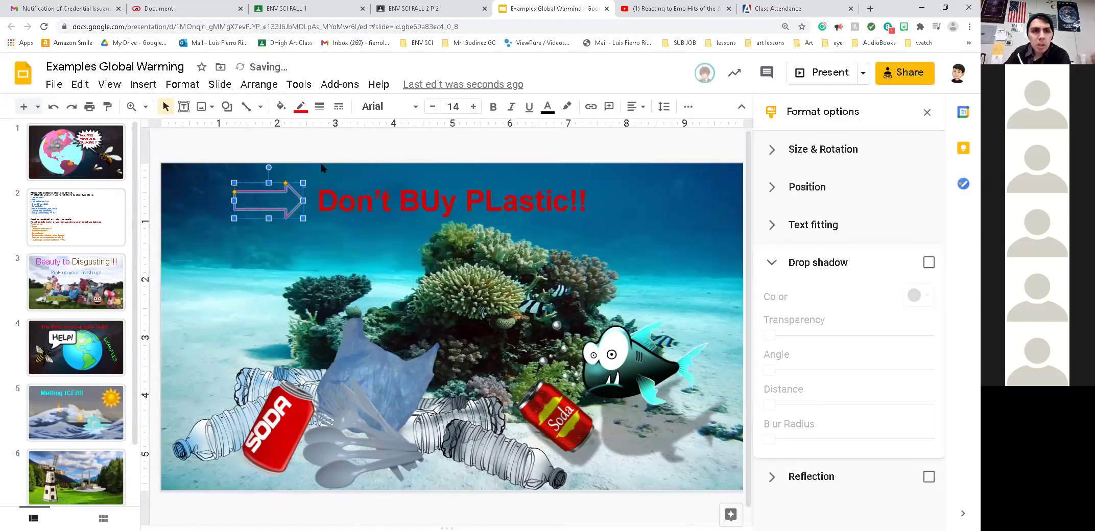
pyautogui.click(299, 135)
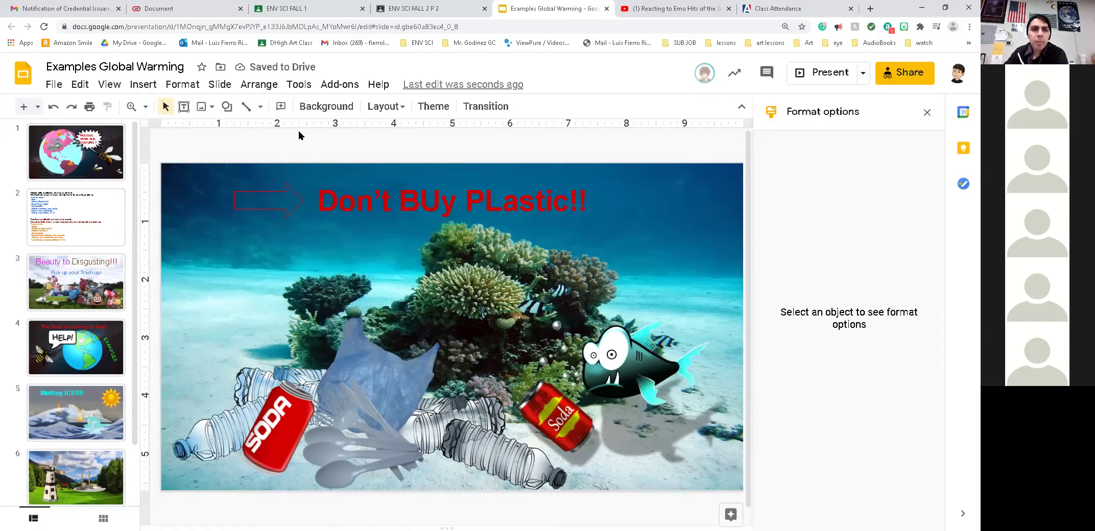
# Step: Turn on bold for the arrow's text
pyautogui.click(268, 190)
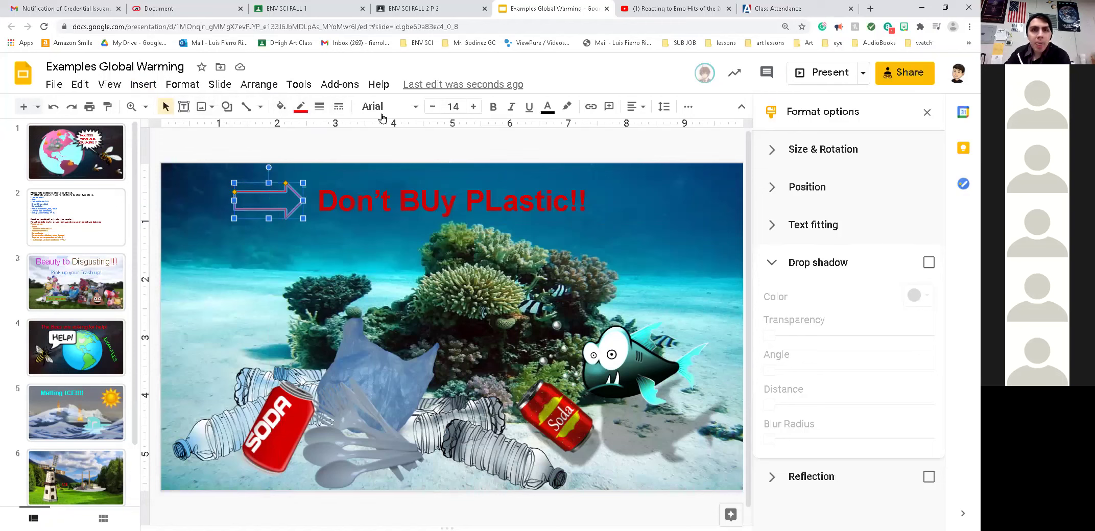
pyautogui.click(493, 107)
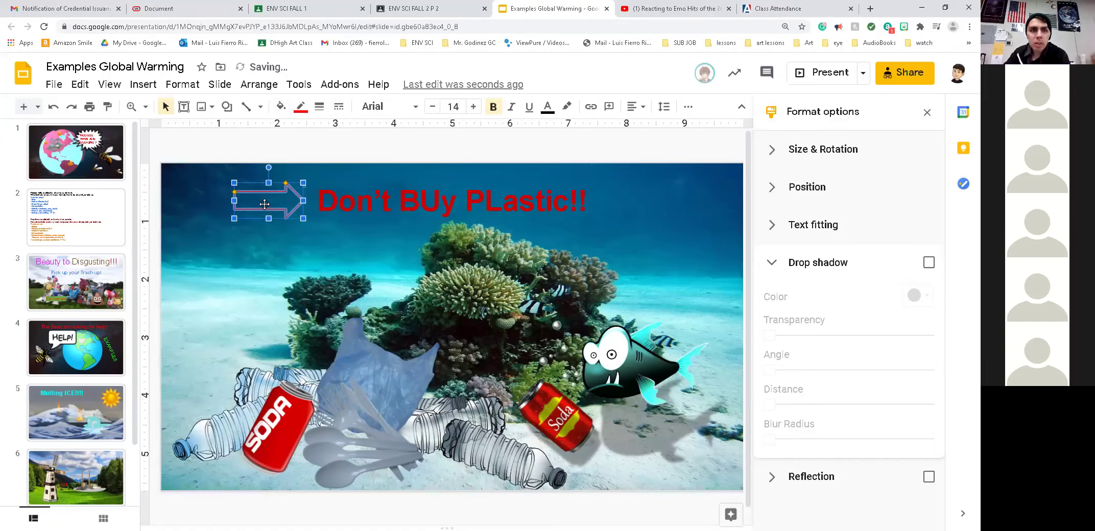
pyautogui.click(341, 148)
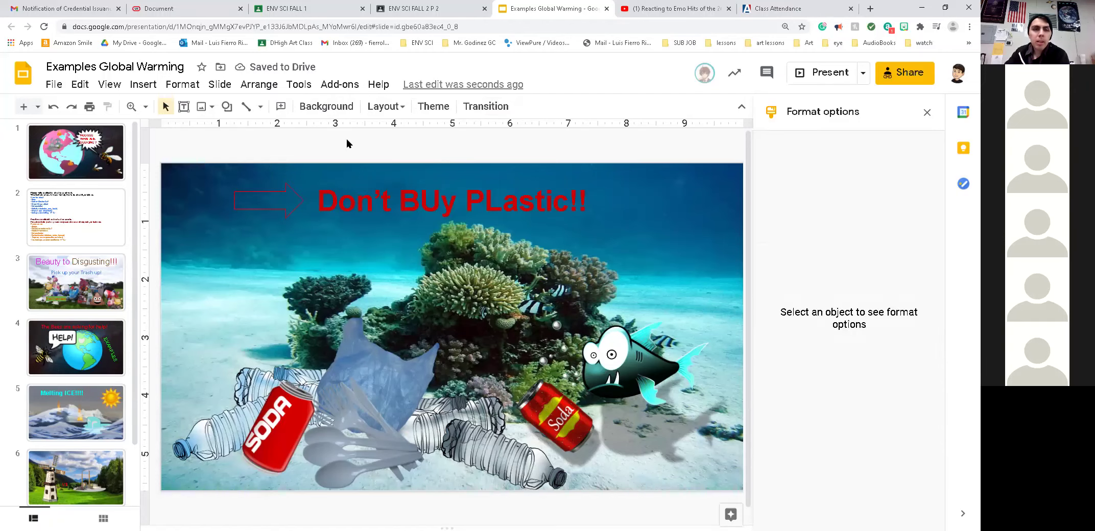
pyautogui.click(285, 203)
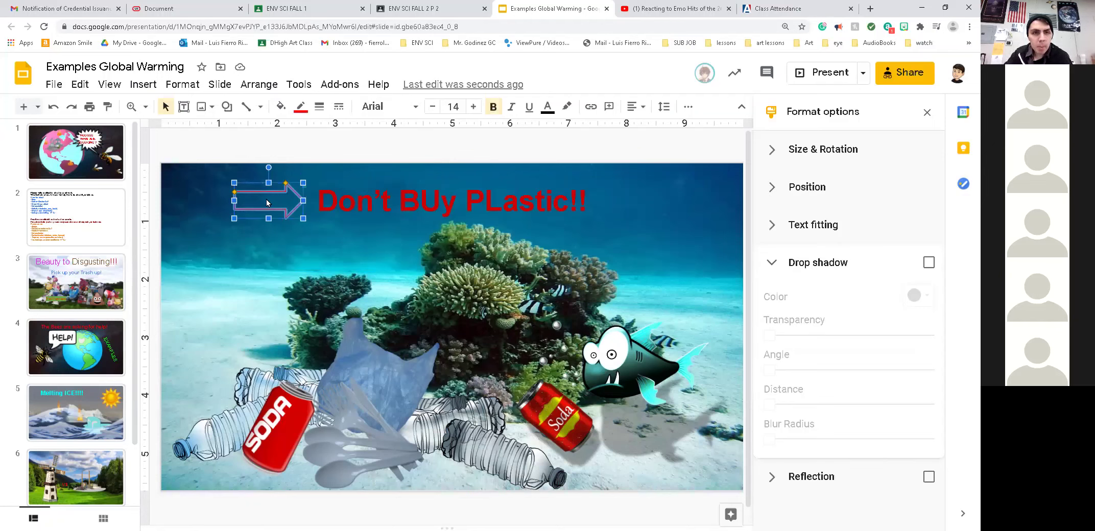
# Step: Put a copy of the arrow right of the title, flipped horizontally to point left
pyautogui.moveTo(263, 197); pyautogui.dragTo(630, 194)
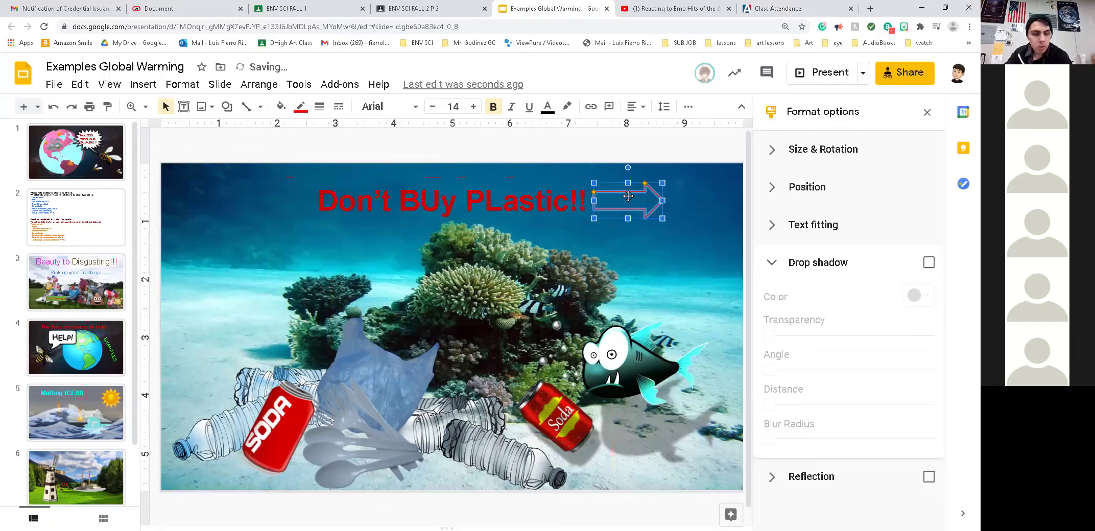
pyautogui.hotkey('ctrl', 'z')
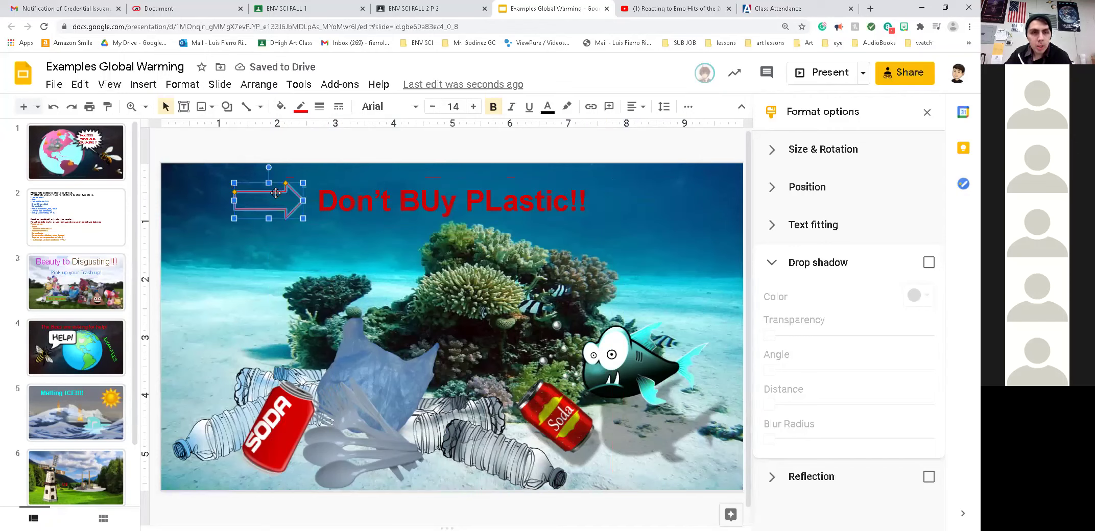
pyautogui.moveTo(275, 193); pyautogui.dragTo(637, 196)
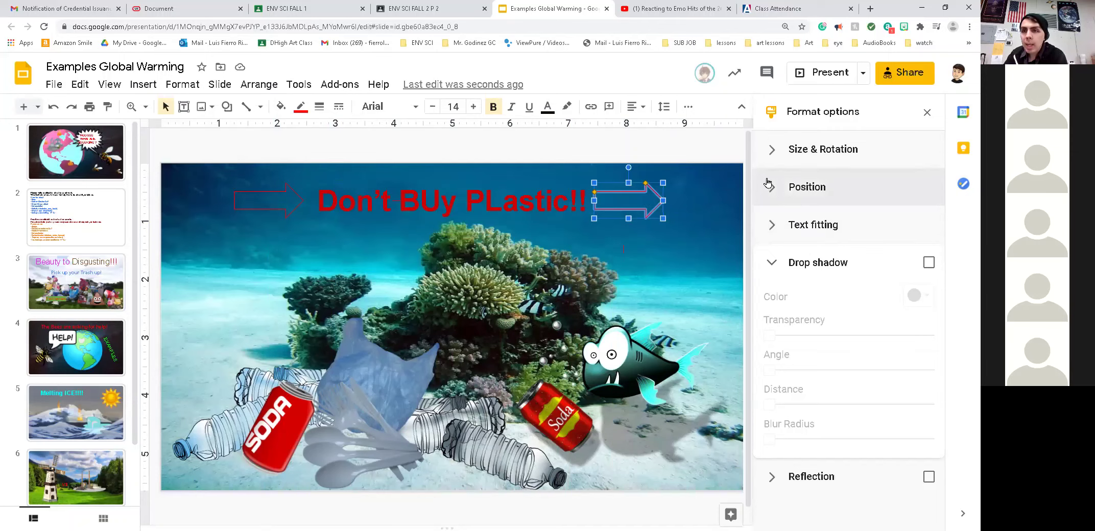
pyautogui.click(772, 149)
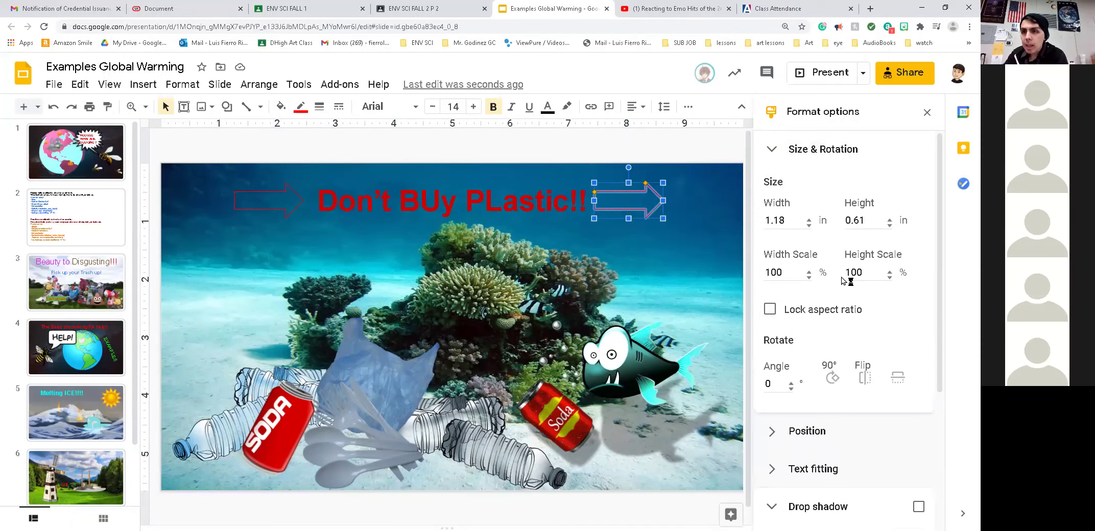
pyautogui.click(865, 378)
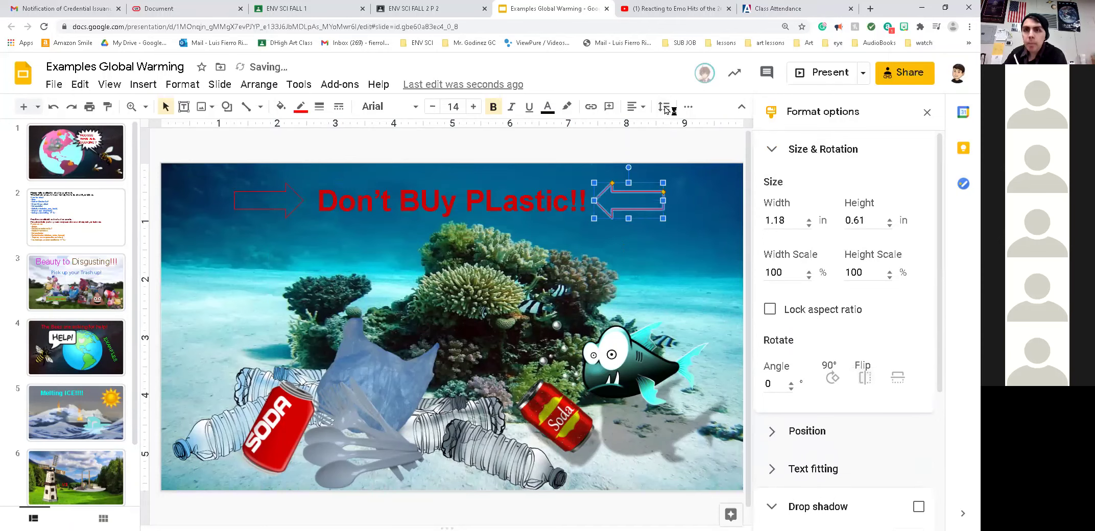
pyautogui.click(691, 211)
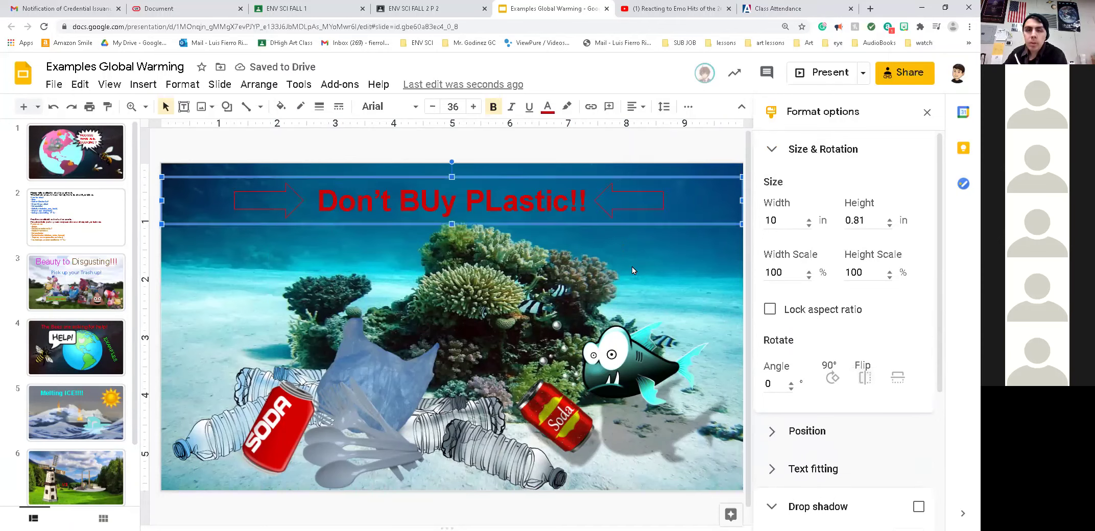
pyautogui.click(643, 262)
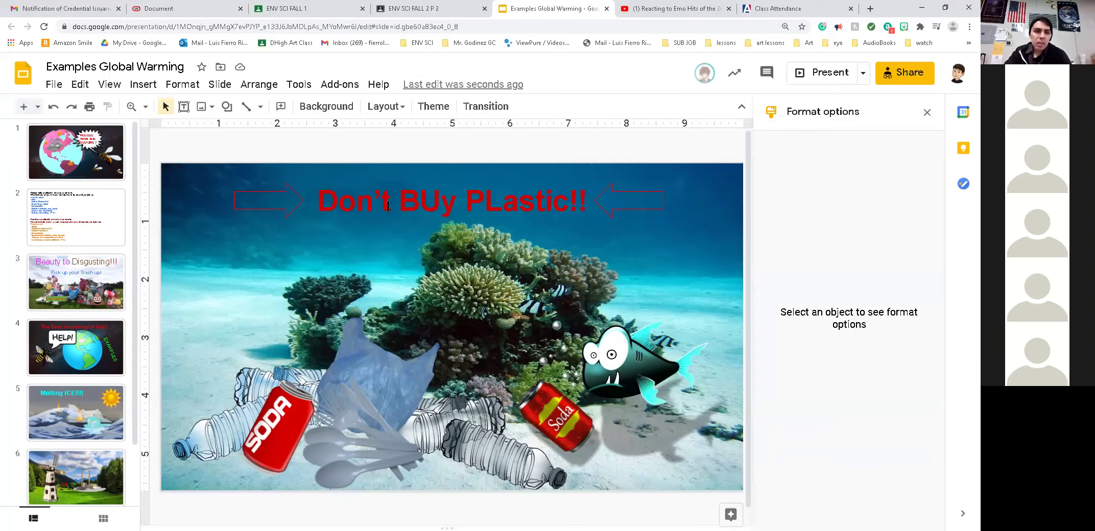
pyautogui.scroll(-2, 110, 435)
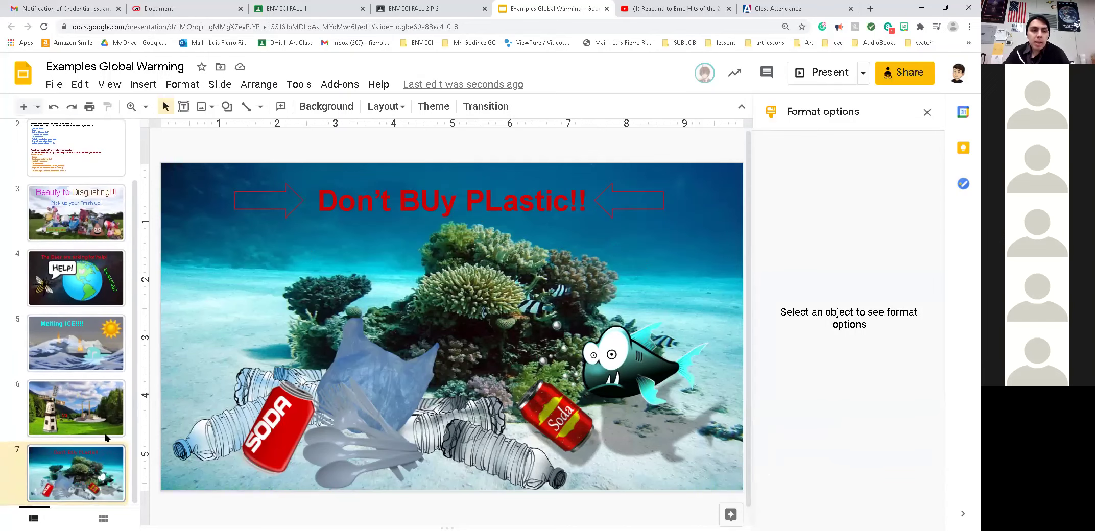
# Step: Add a new slide, delete its title and subtitle placeholders, and draw a large text box
pyautogui.click(19, 110)
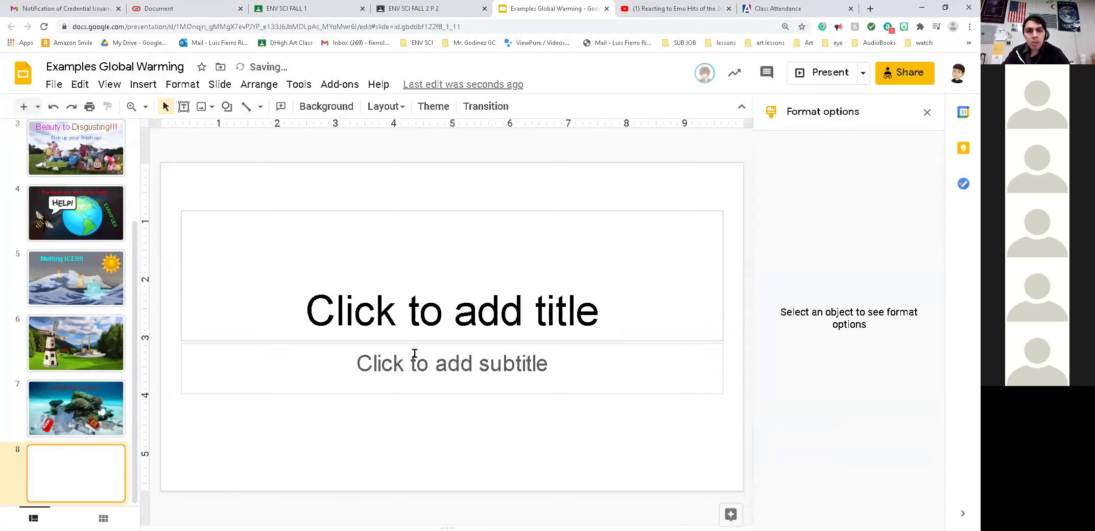
pyautogui.click(422, 344)
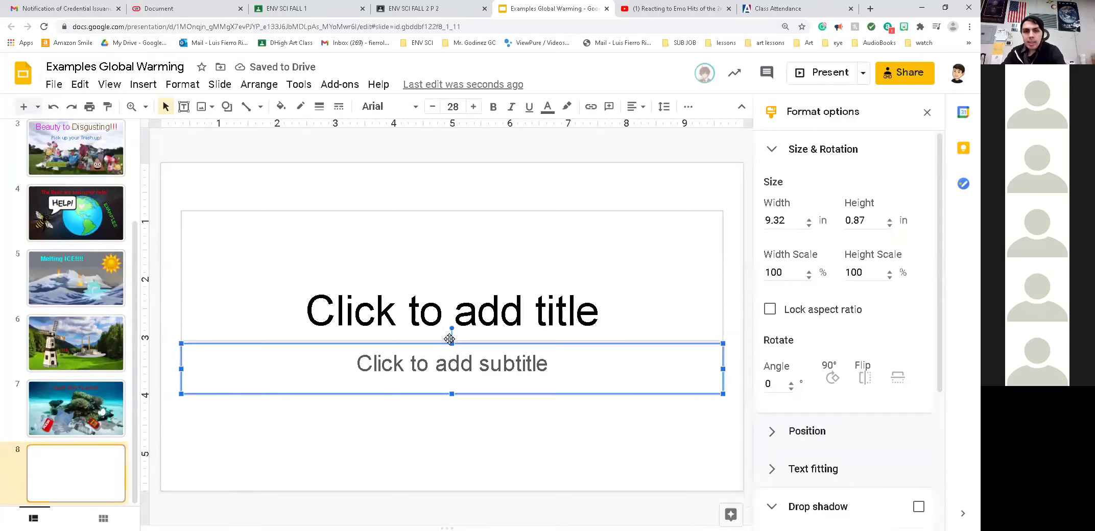
pyautogui.press('Delete')
pyautogui.click(473, 339)
pyautogui.press('Delete')
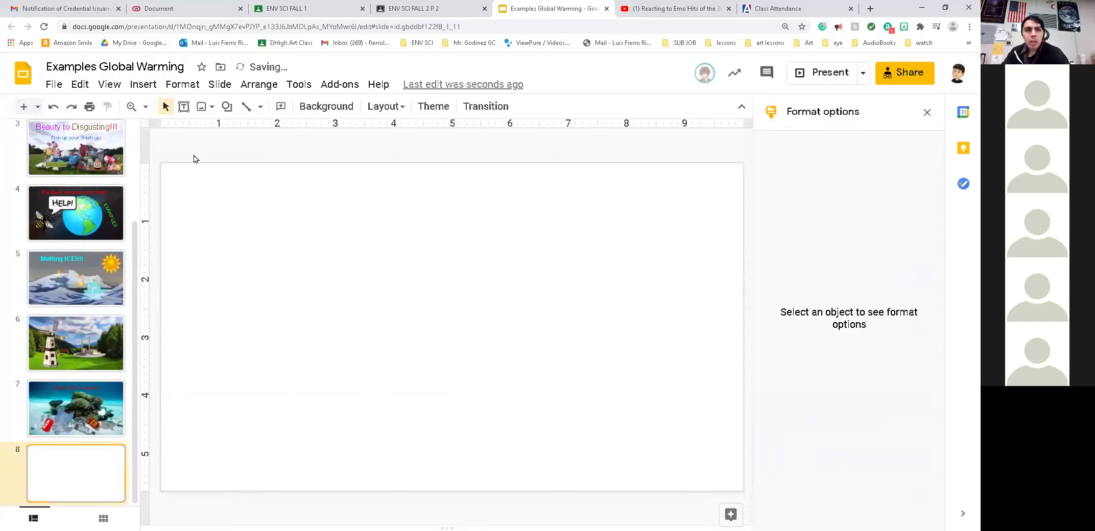
pyautogui.click(140, 85)
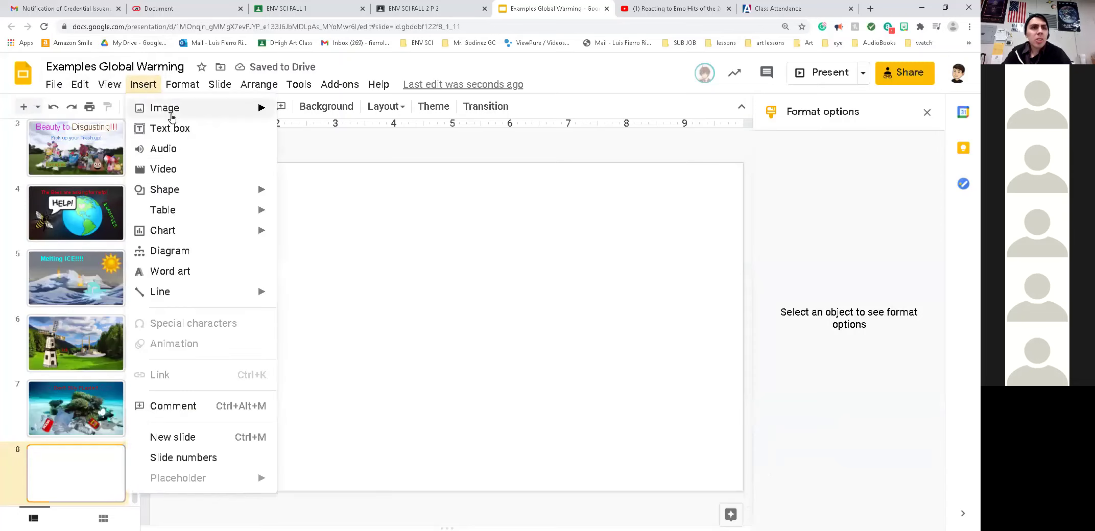
pyautogui.click(173, 128)
pyautogui.moveTo(174, 173); pyautogui.dragTo(710, 477)
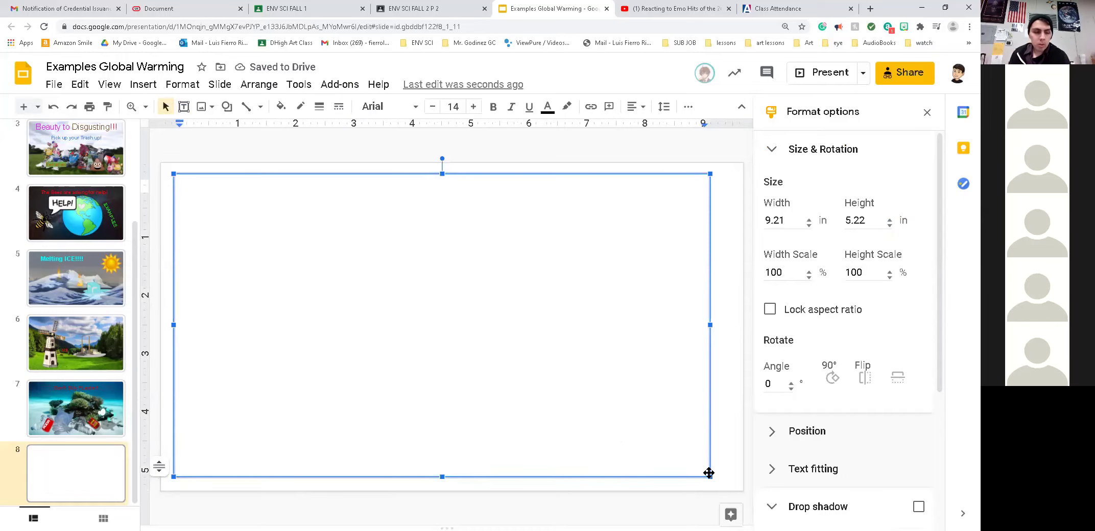
# Step: Type 'What is your artwork about?', 'Why is it important?', 'The Damage to the World?', 'Solution?' on separate lines
pyautogui.write('What is yo')
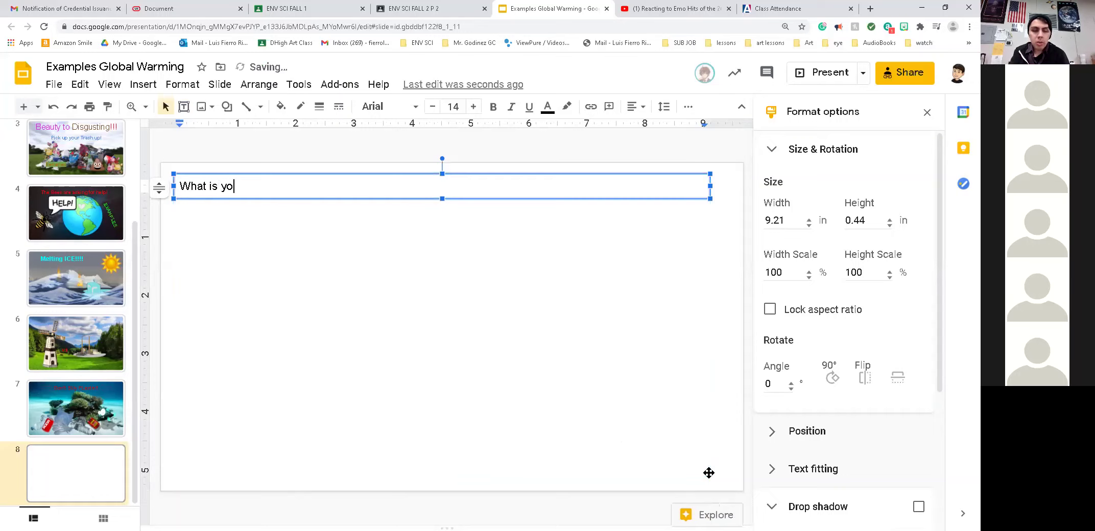
pyautogui.write('ur art')
pyautogui.press('BackSpace')
pyautogui.write('work about?')
pyautogui.press('Return')
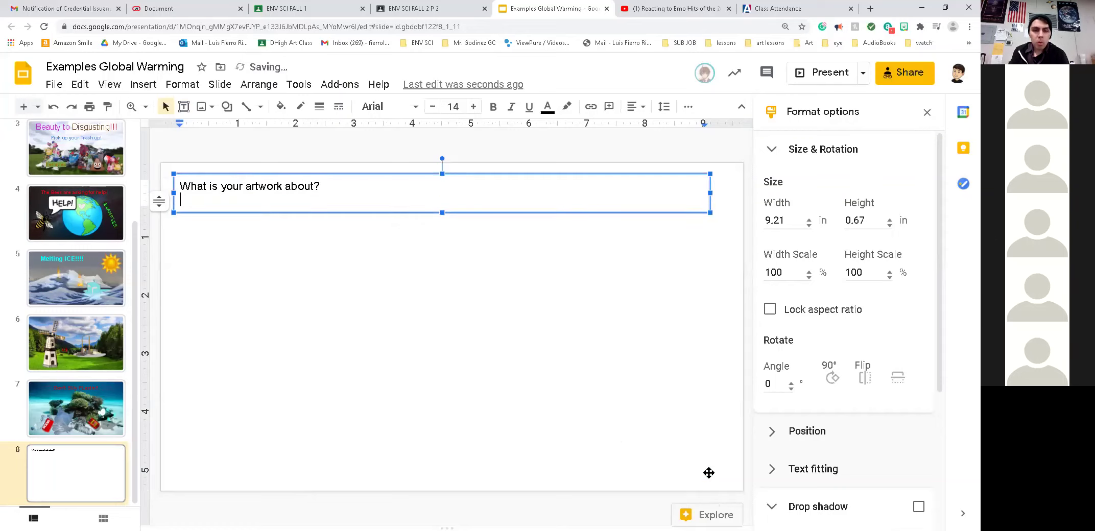
pyautogui.write('Why is it important?')
pyautogui.press('Return')
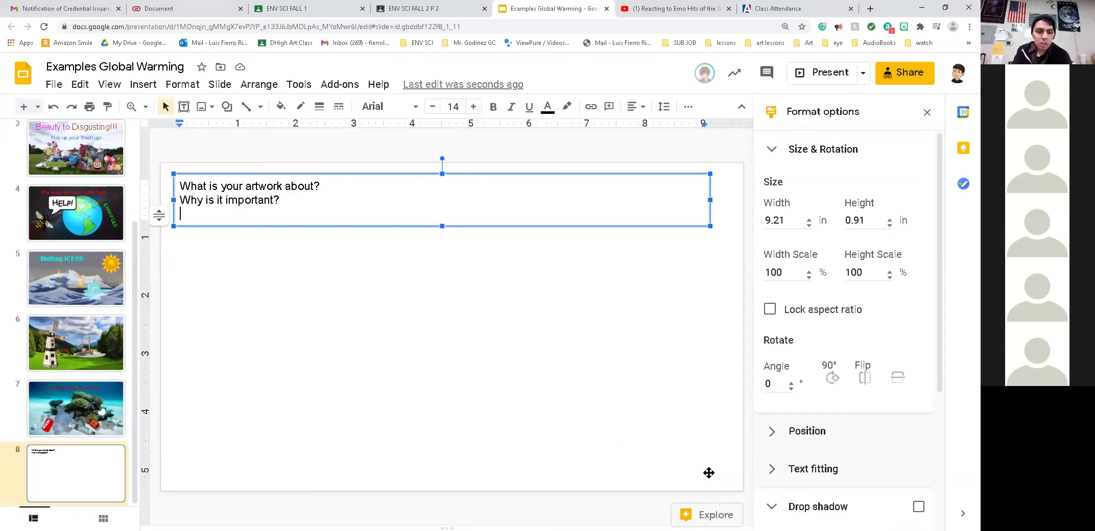
pyautogui.write('The ')
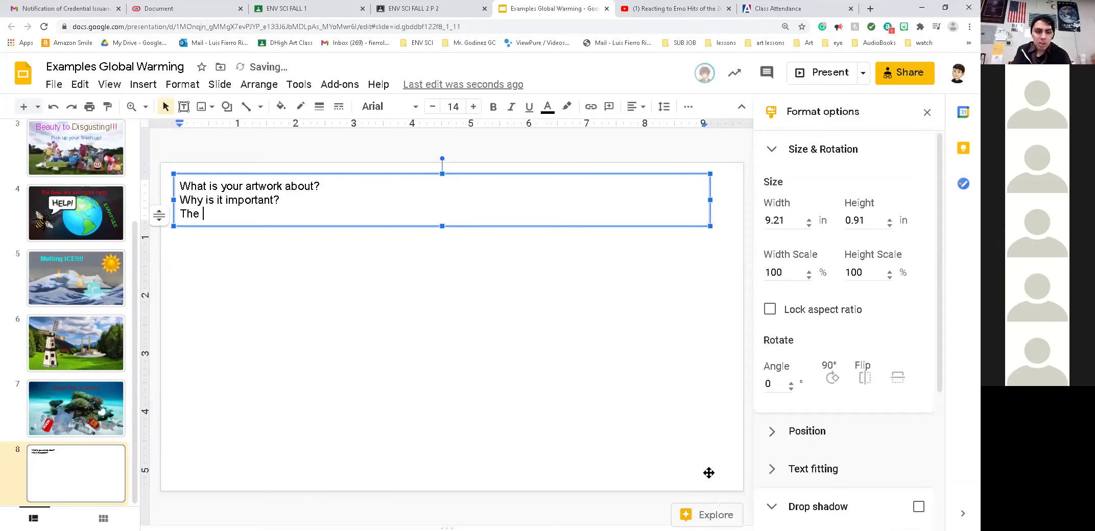
pyautogui.write('Damage ')
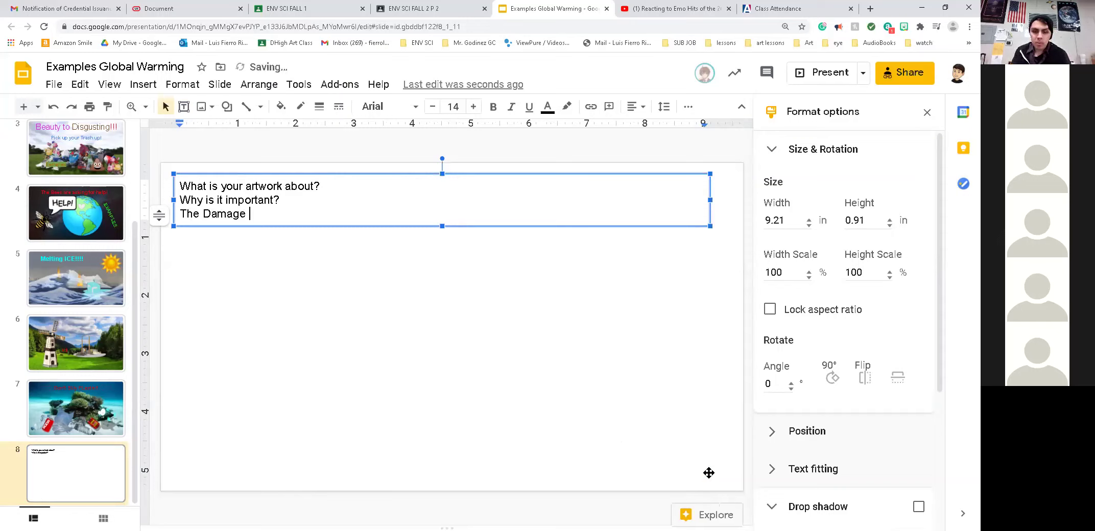
pyautogui.write('to the Wor')
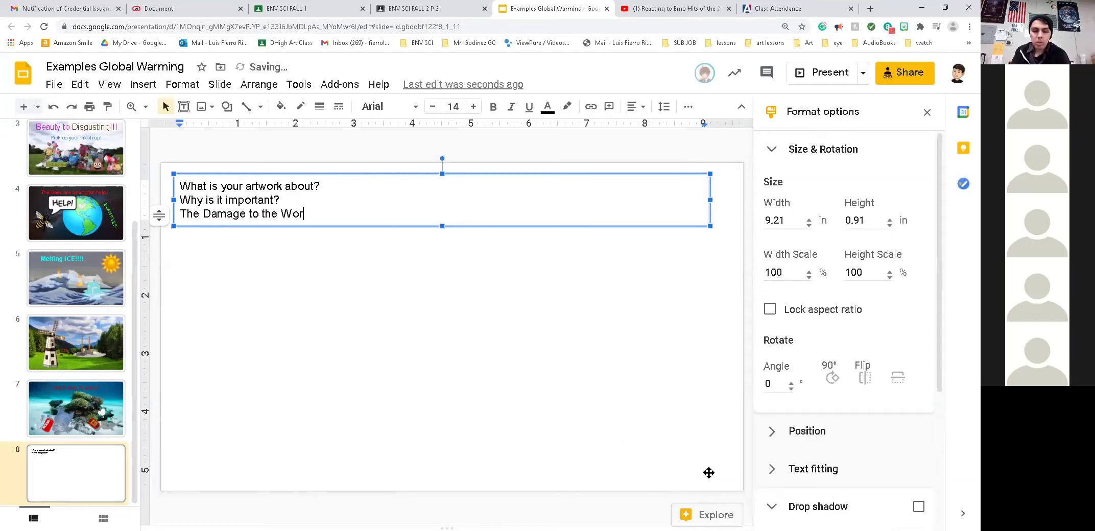
pyautogui.write('ld?')
pyautogui.press('Return')
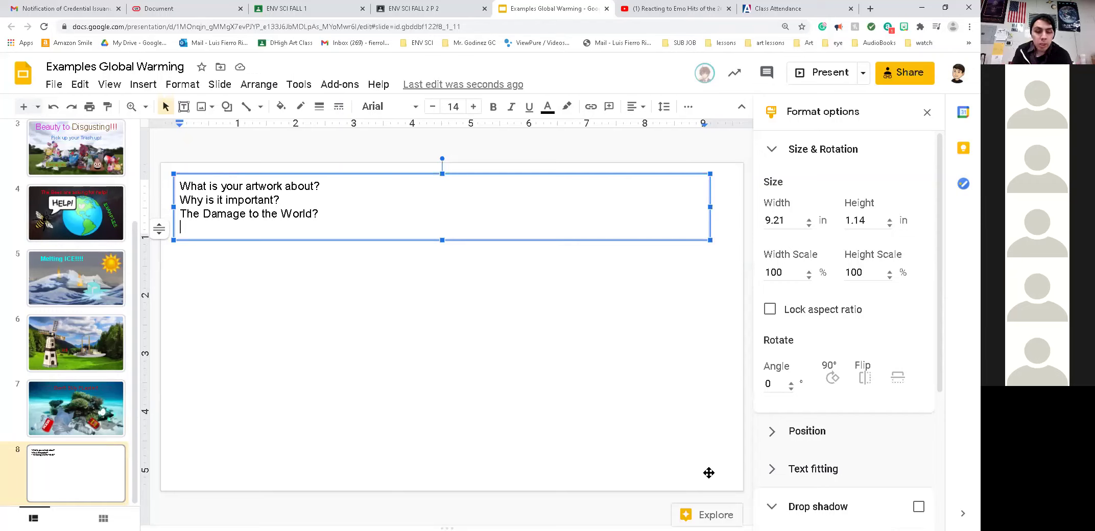
pyautogui.write('Solutu')
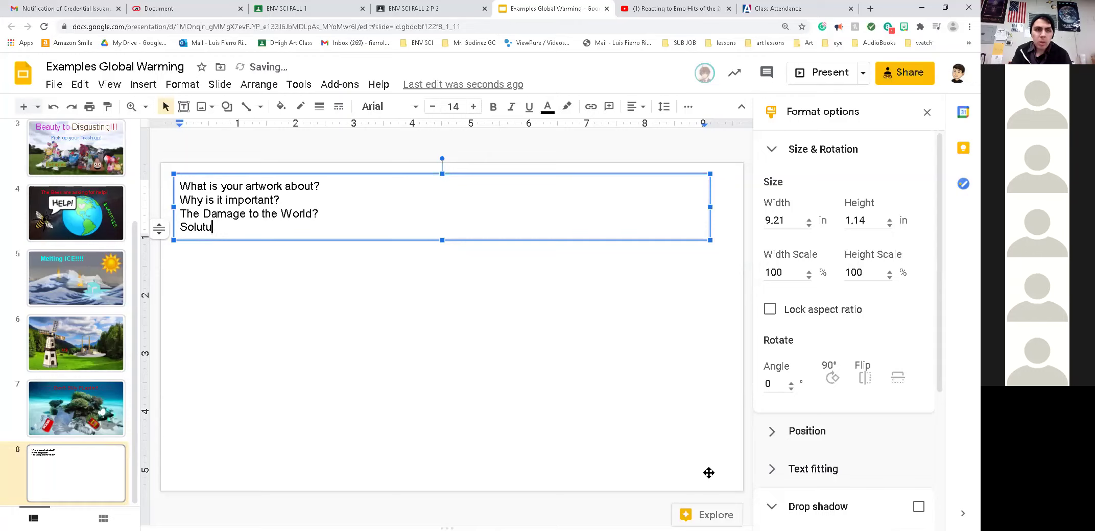
pyautogui.press('BackSpace')
pyautogui.write('ion?')
pyautogui.press('Return')
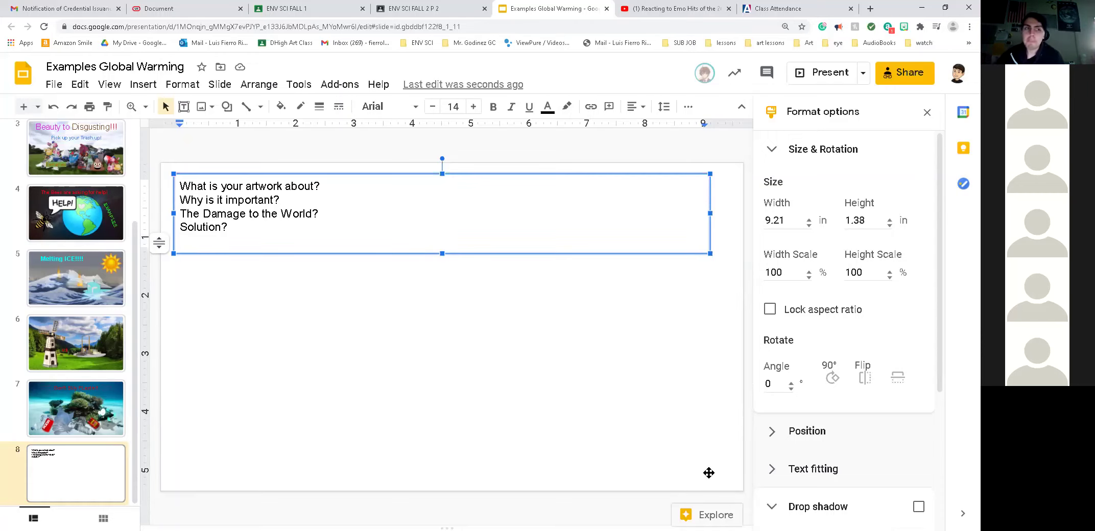
# Step: Deselect the questions text box and select the slide 7 thumbnail
pyautogui.click(279, 301)
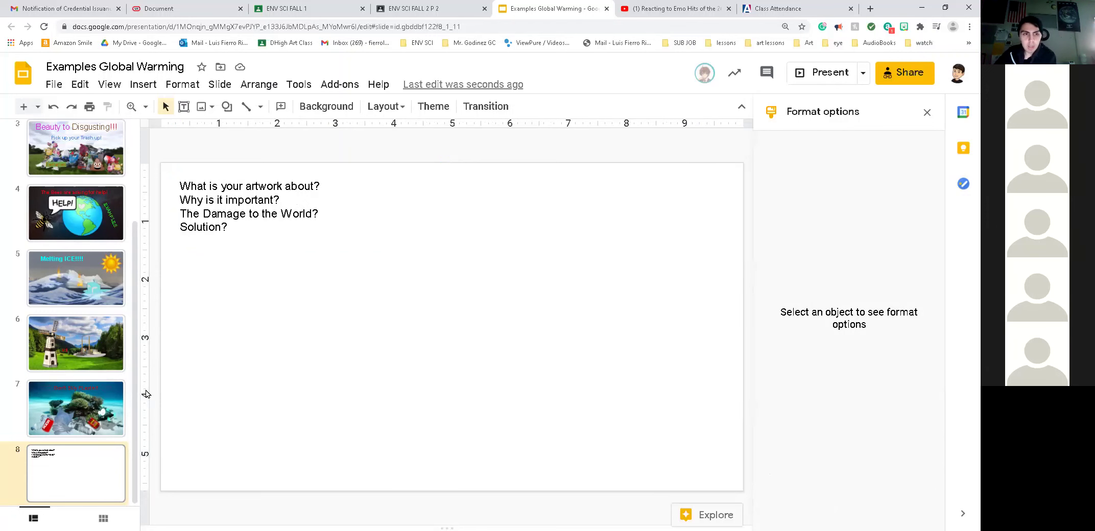
pyautogui.click(83, 401)
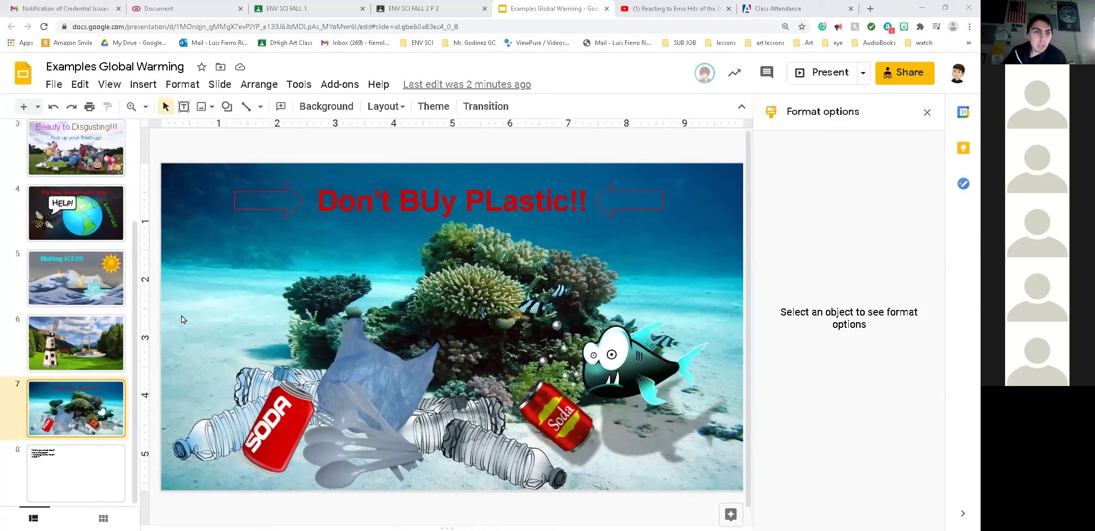
# Step: Look through slides 6, 5, 4, 1 and 7, ending on reflection-questions slide 8
pyautogui.click(115, 349)
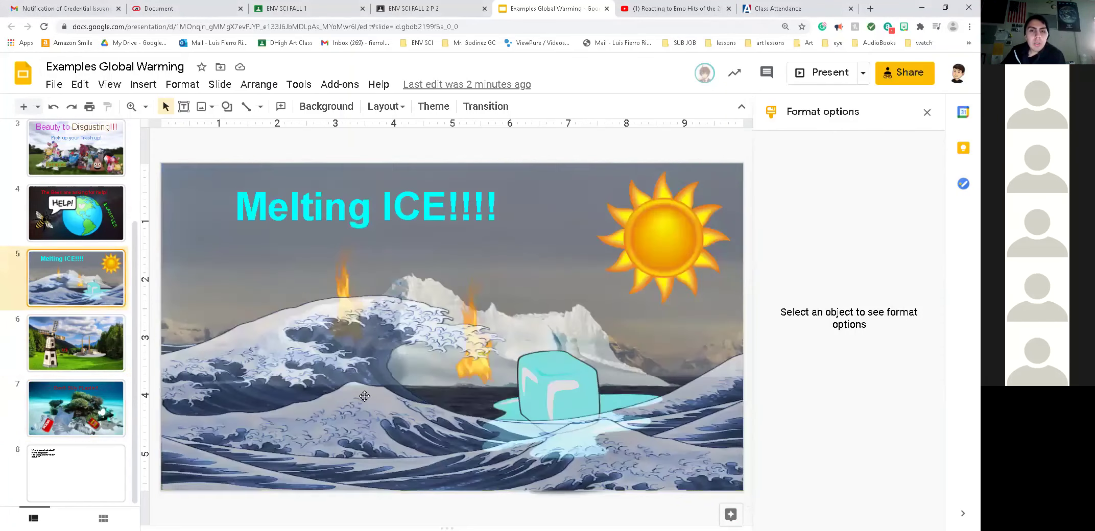
pyautogui.press('Up')
pyautogui.press('Down')
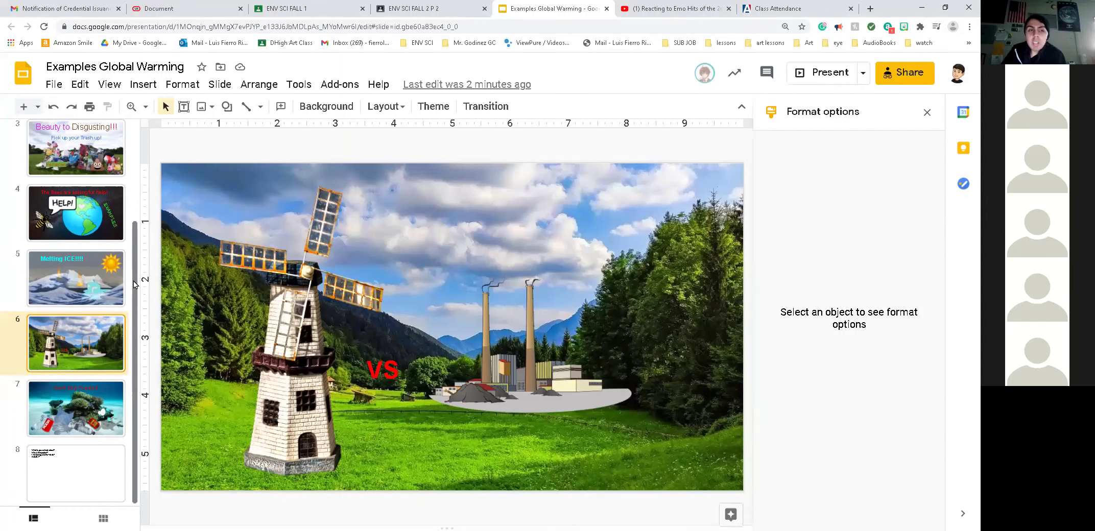
pyautogui.click(59, 298)
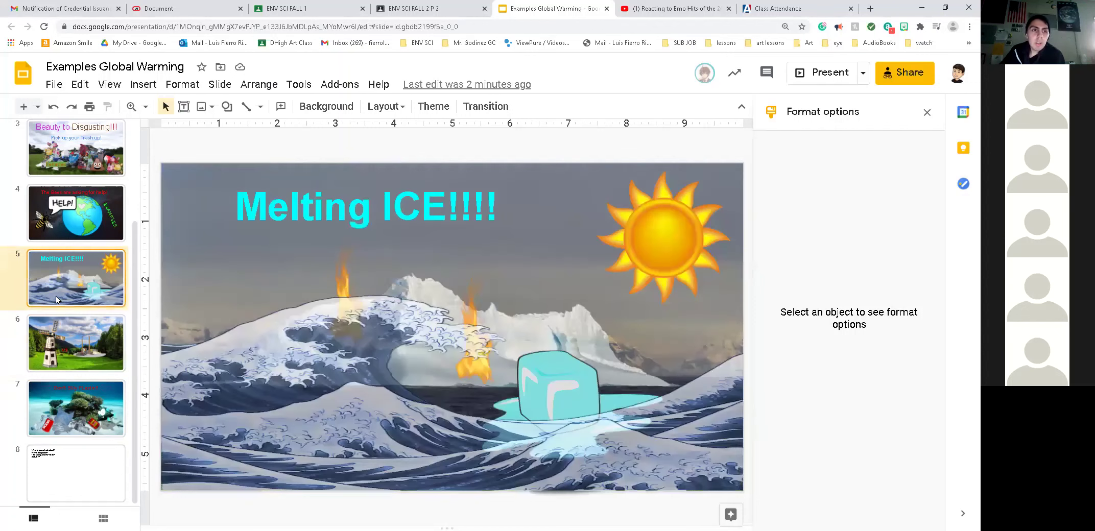
pyautogui.press('Up')
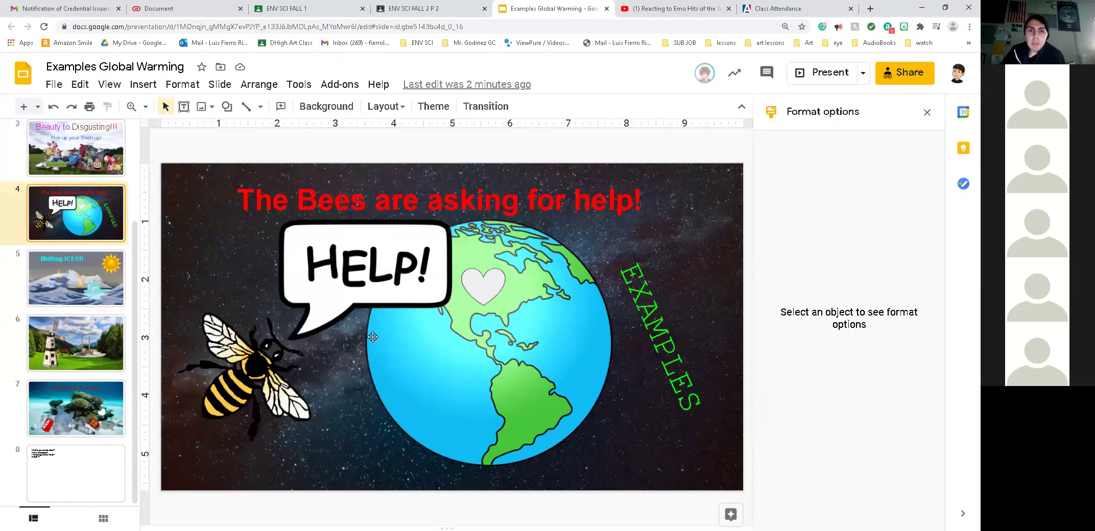
pyautogui.scroll(3, 103, 248)
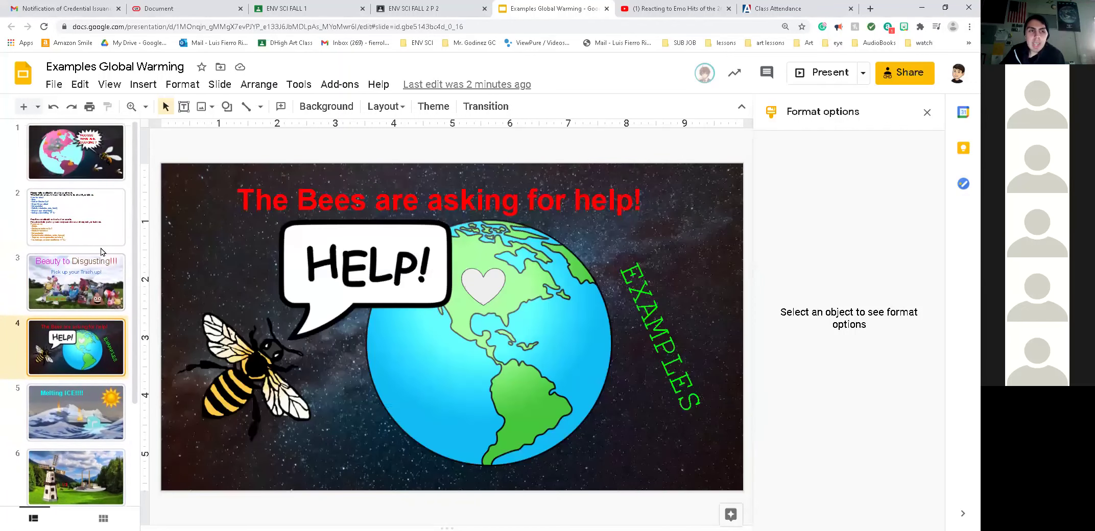
pyautogui.click(109, 166)
pyautogui.scroll(-3, 97, 306)
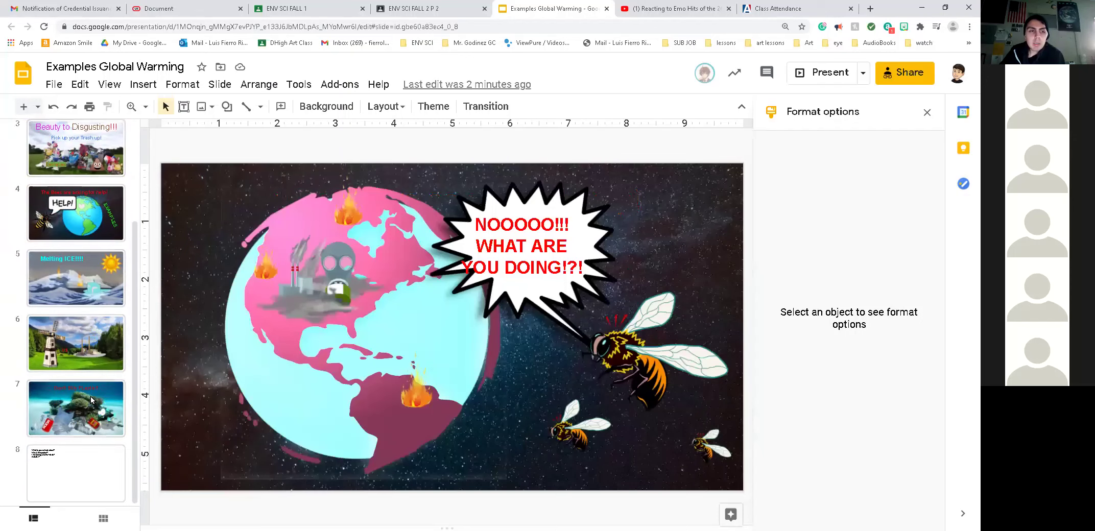
pyautogui.click(93, 385)
pyautogui.click(94, 466)
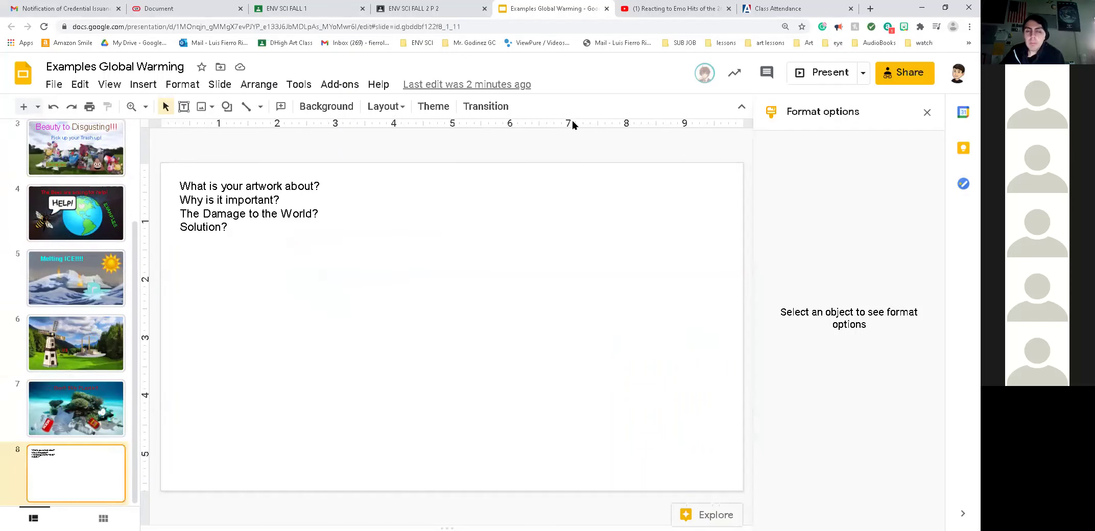